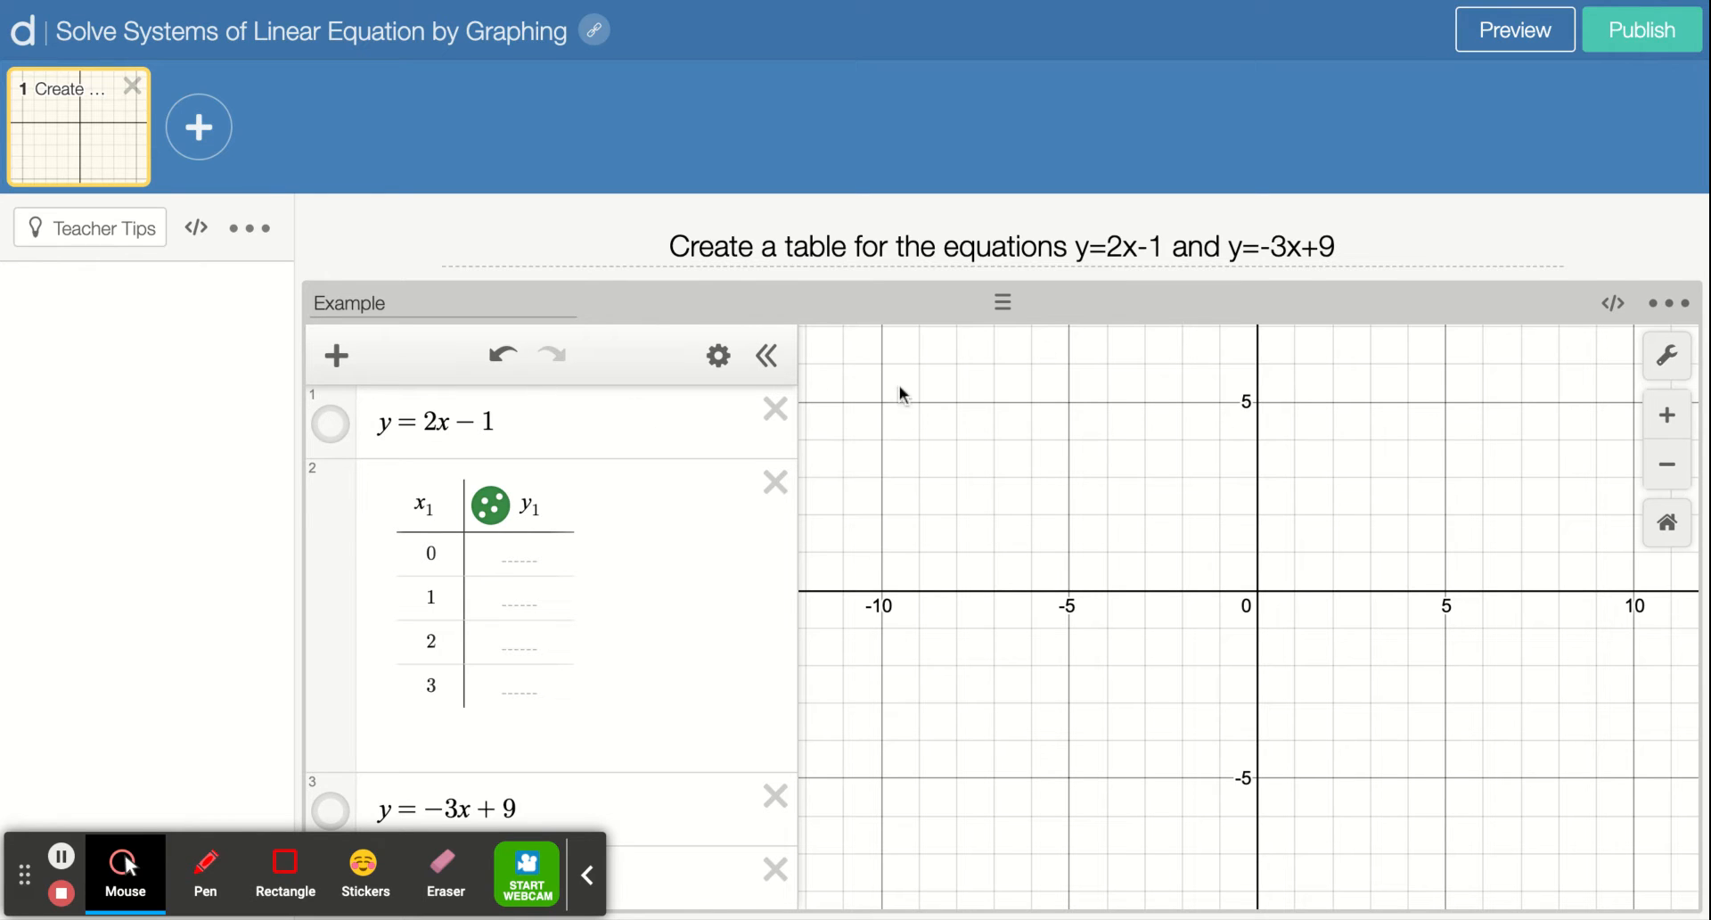
Review the equations y=2x-1 and y=-3x+9 in the prompt and the empty value table under each one.
{"action": "left_click_drag", "start_coordinate": [1172, 254], "coordinate": [1080, 247]}
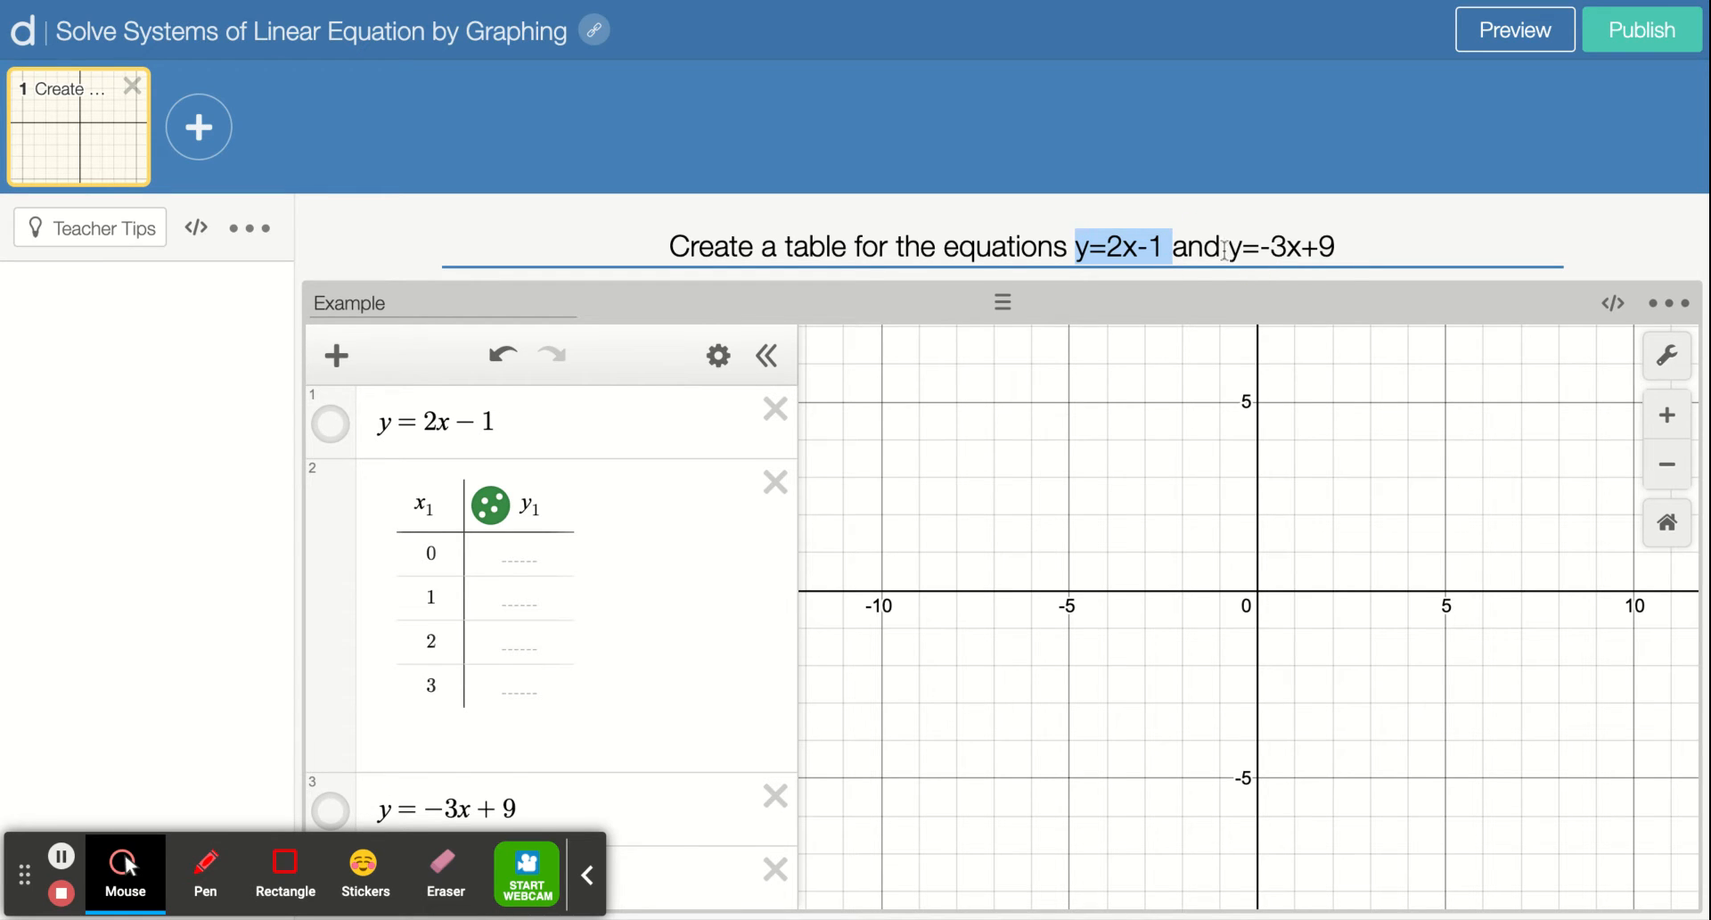
{"action": "left_click_drag", "start_coordinate": [1338, 250], "coordinate": [1224, 253]}
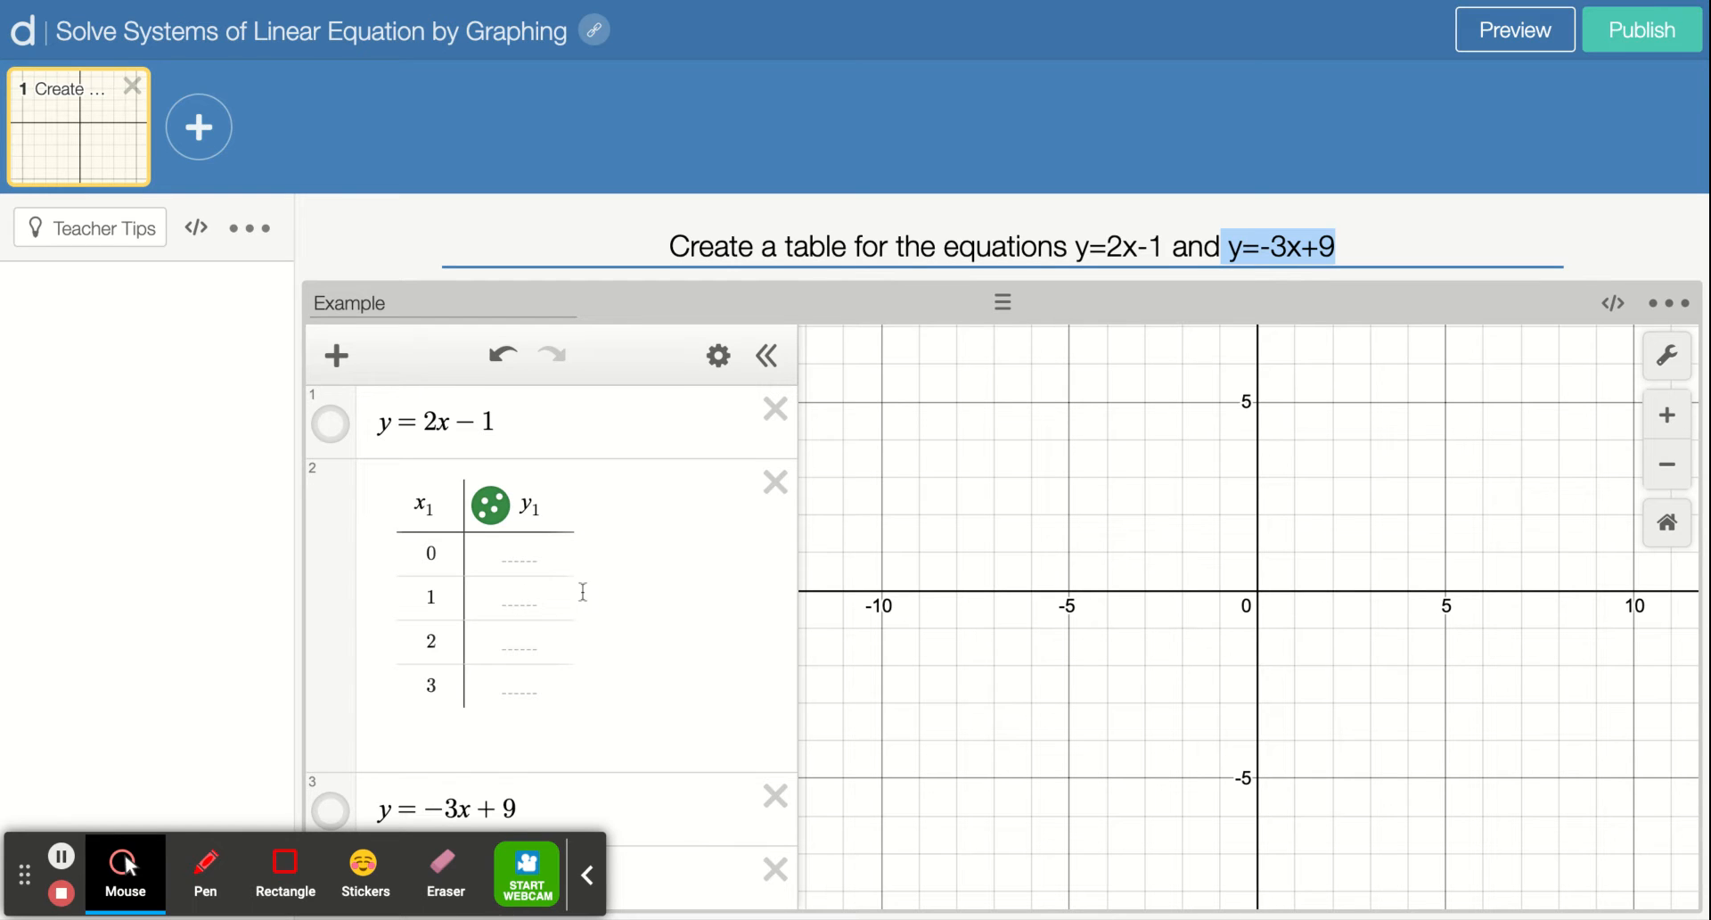
{"action": "scroll", "coordinate": [652, 596], "scroll_direction": "down", "scroll_amount": 5}
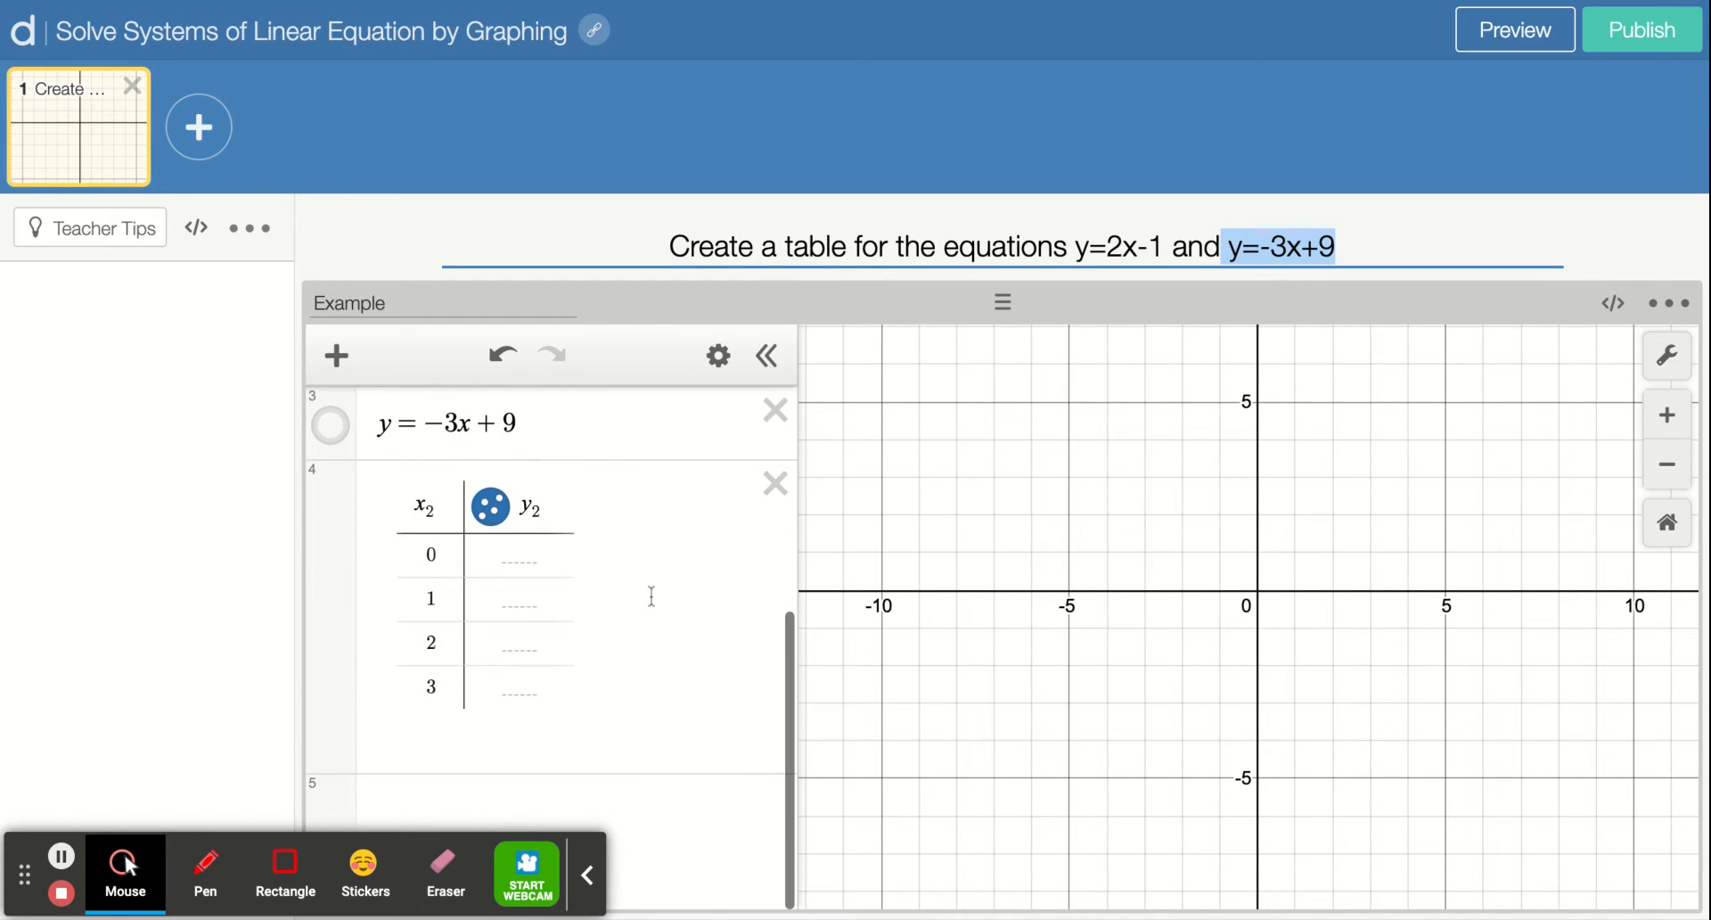
{"action": "scroll", "coordinate": [652, 596], "scroll_direction": "up", "scroll_amount": 4}
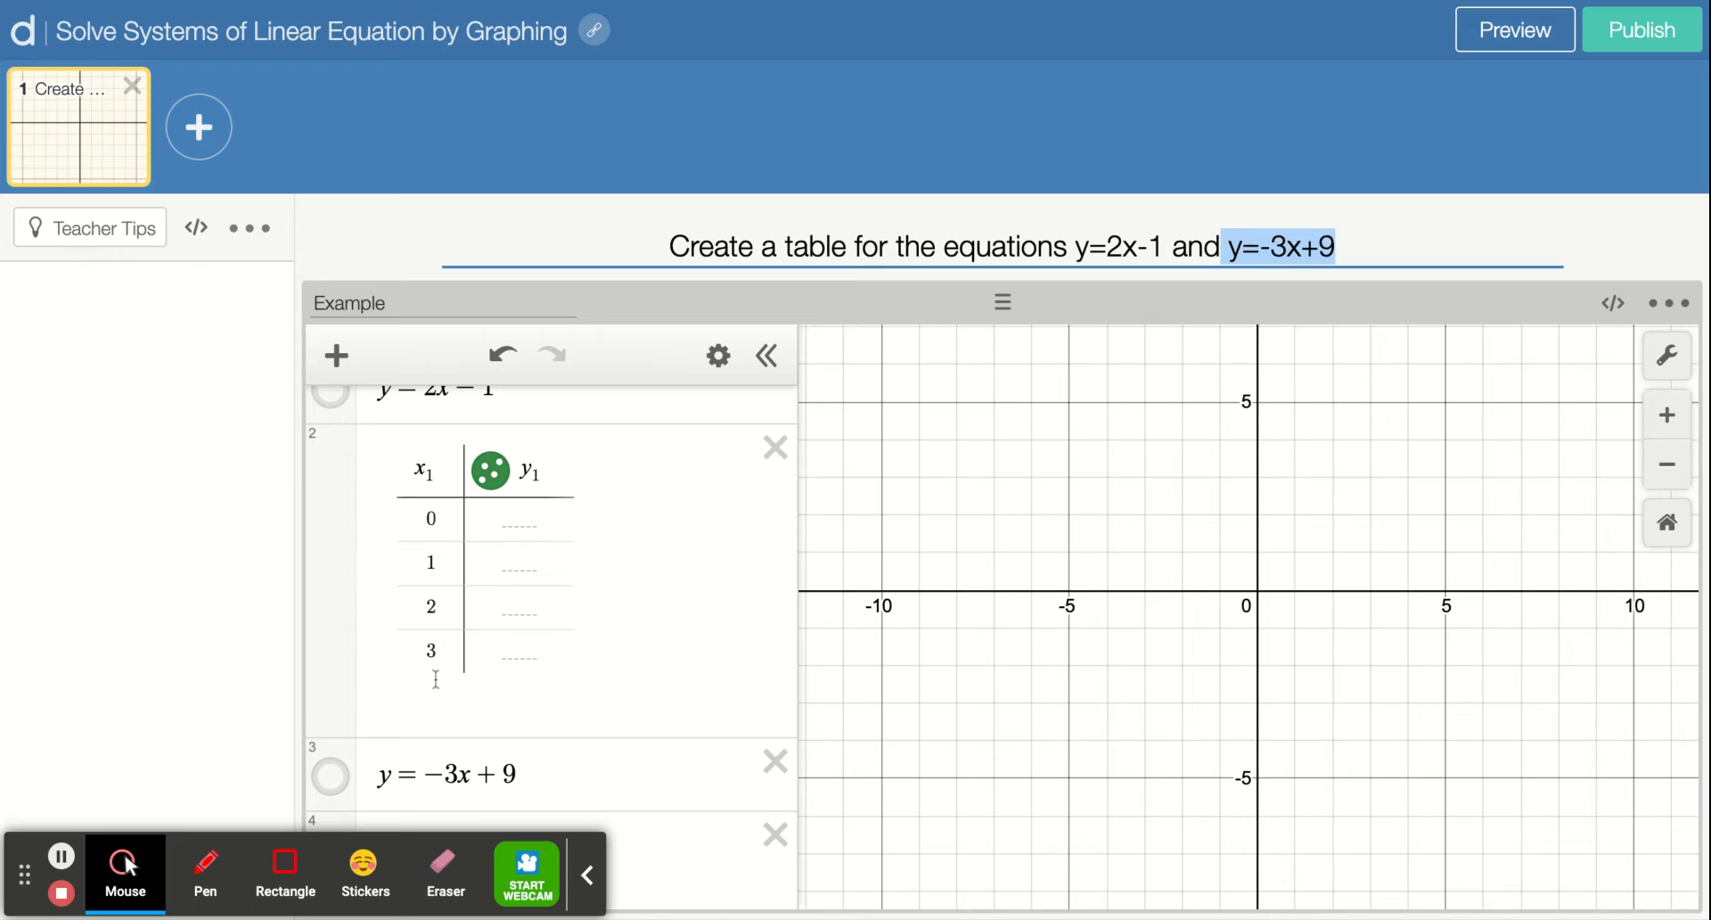
{"action": "scroll", "coordinate": [436, 679], "scroll_direction": "down", "scroll_amount": 3}
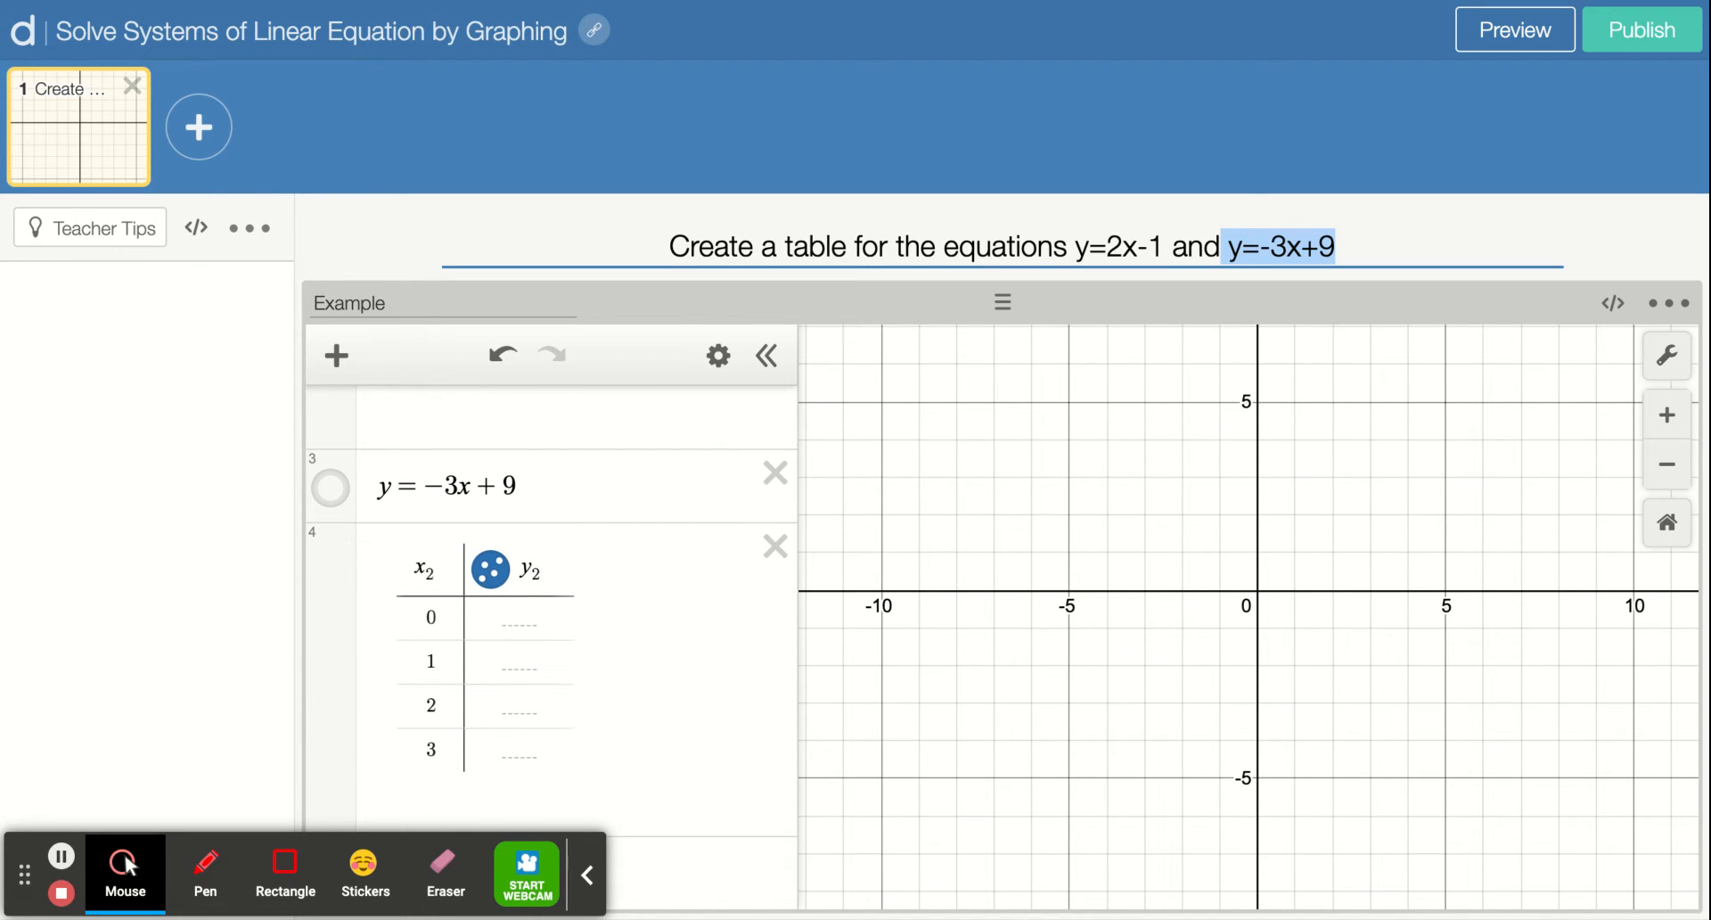
{"action": "scroll", "coordinate": [620, 666], "scroll_direction": "up", "scroll_amount": 3}
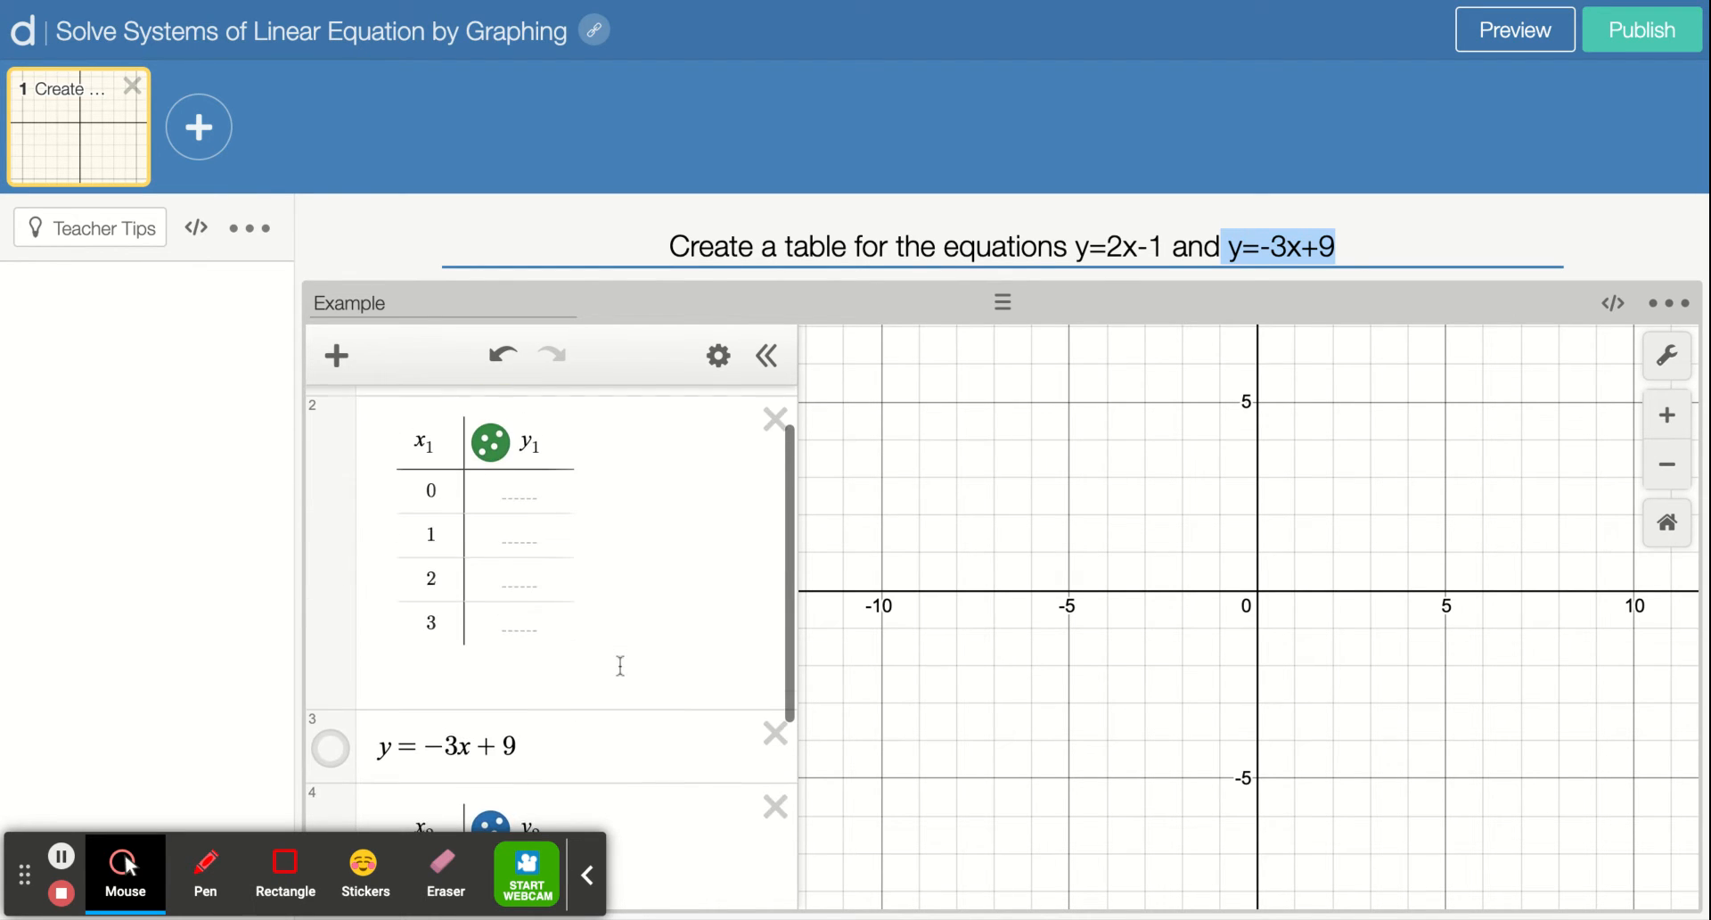
{"action": "left_click", "coordinate": [533, 626]}
{"action": "left_click", "coordinate": [437, 664]}
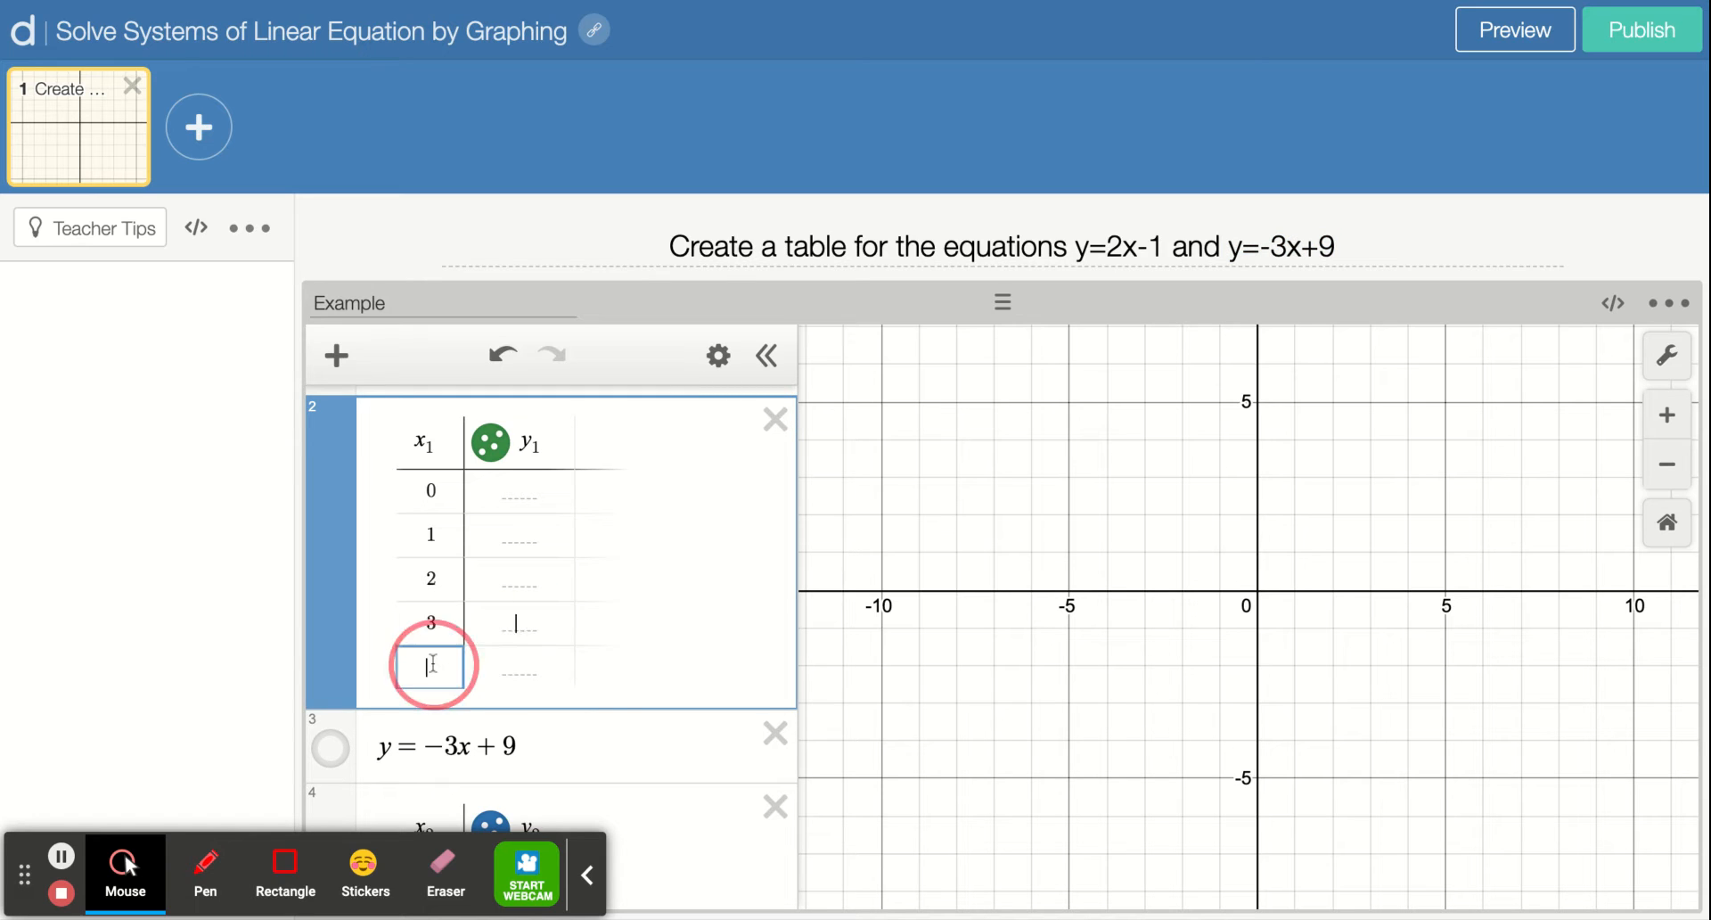
{"action": "double_click", "coordinate": [438, 492]}
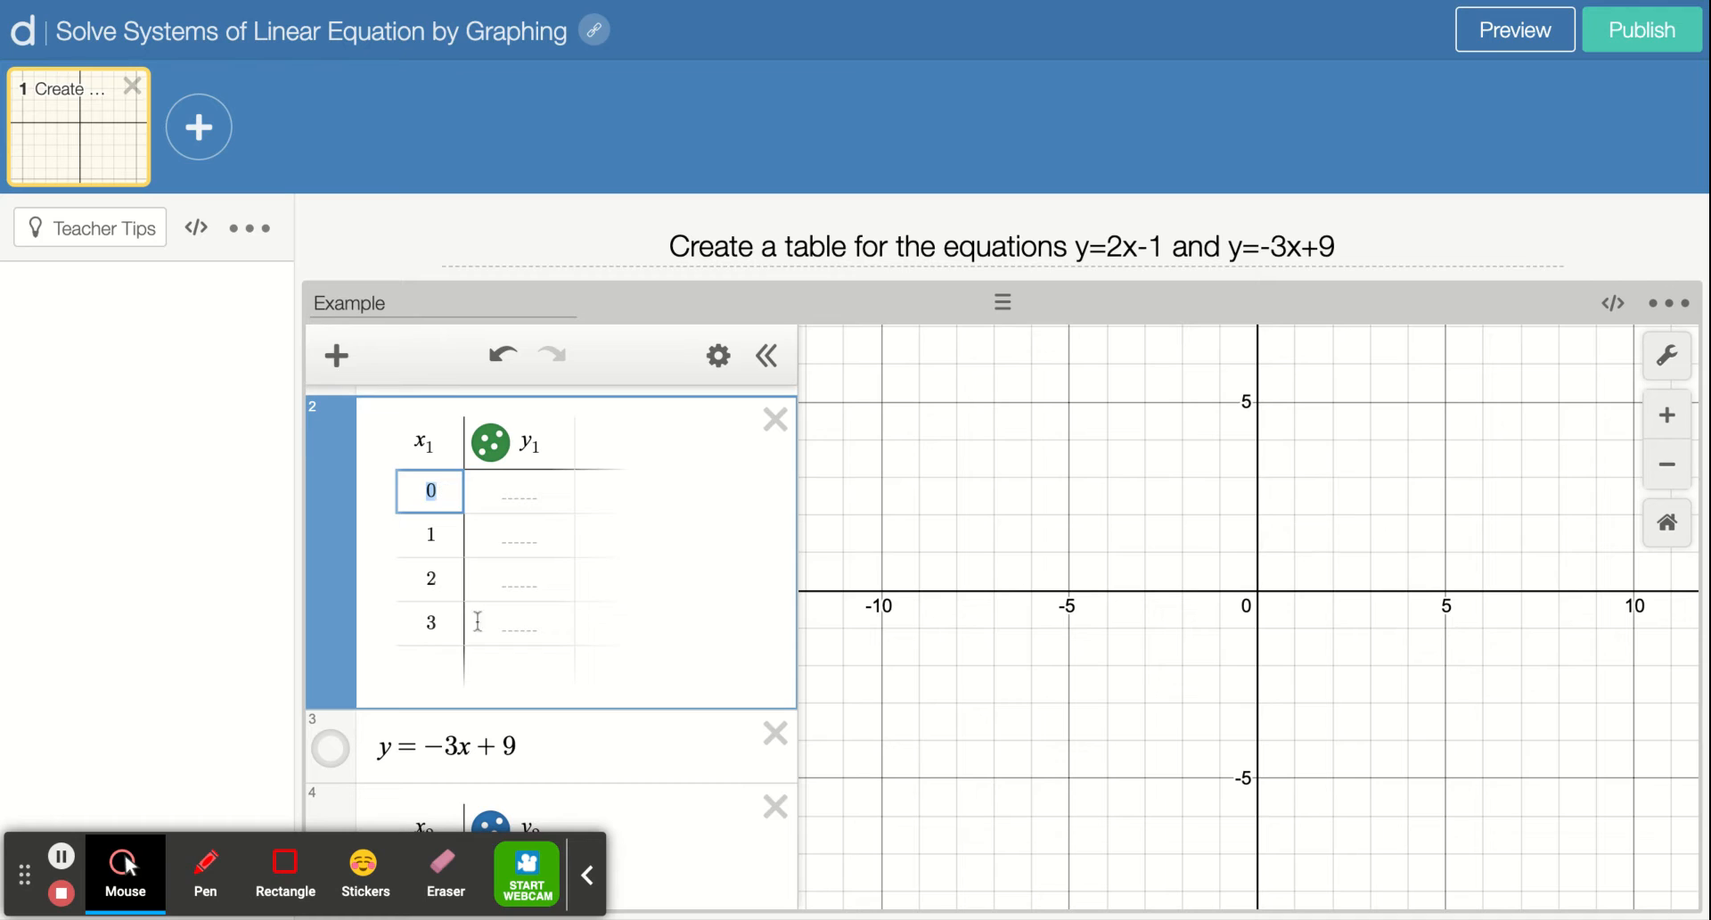
{"action": "scroll", "coordinate": [538, 576], "scroll_direction": "up", "scroll_amount": 2}
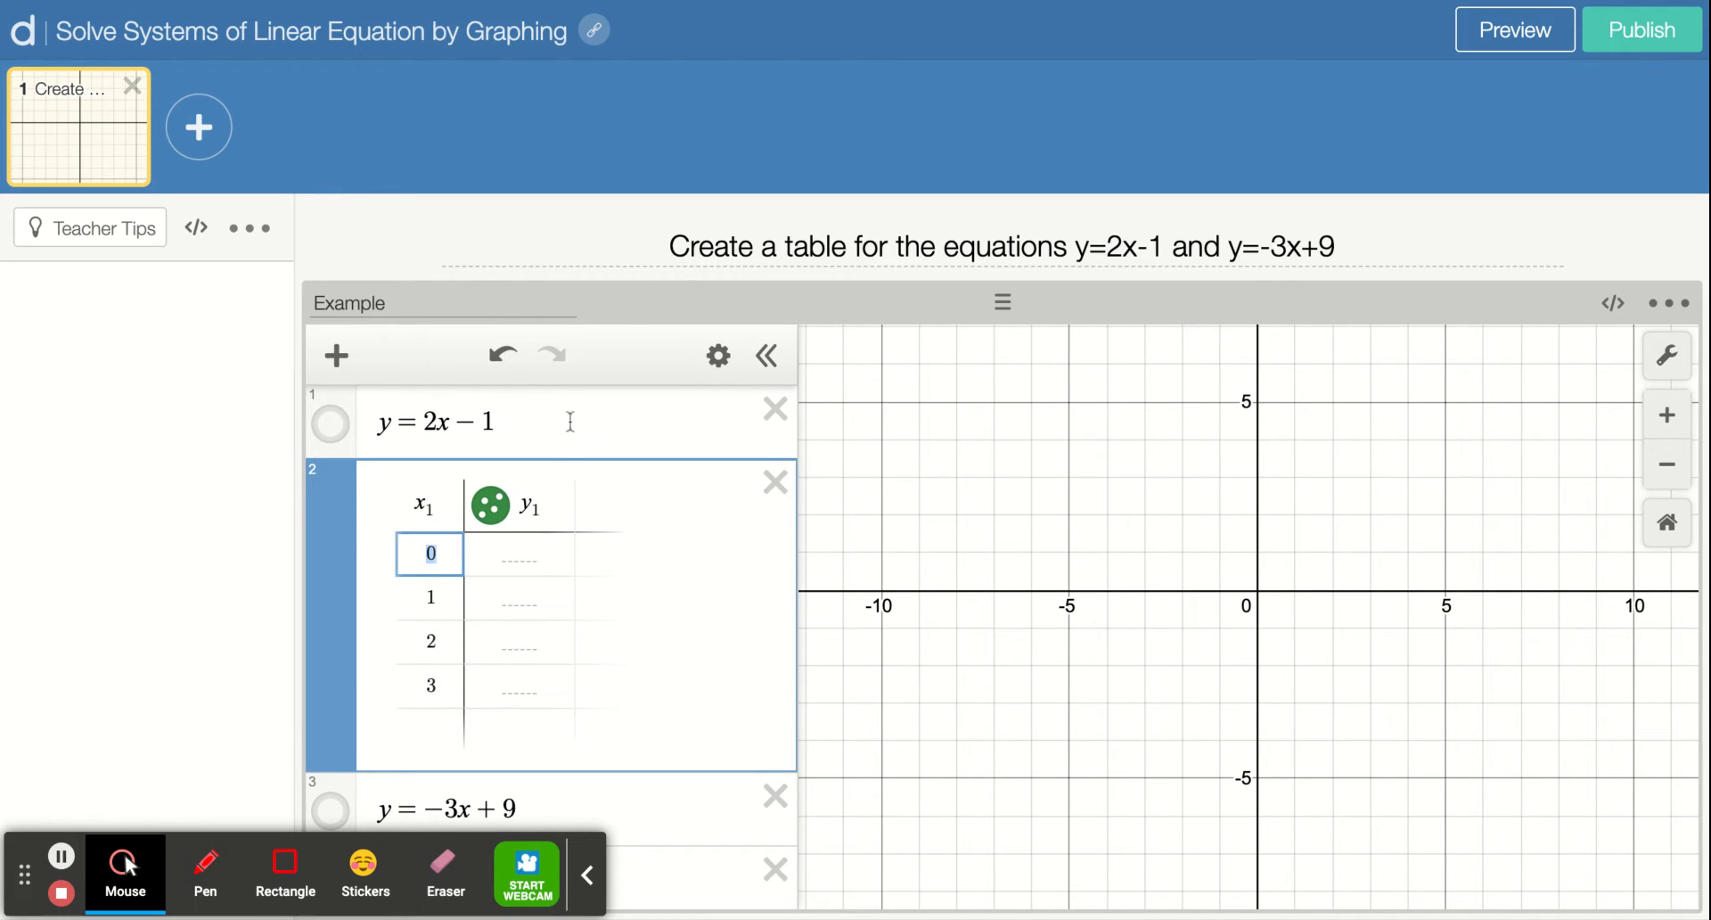
Enter -1 as the y₁ value for x = 0 in the y=2x-1 table and show the plotted point's coordinates.
{"action": "left_click", "coordinate": [524, 450]}
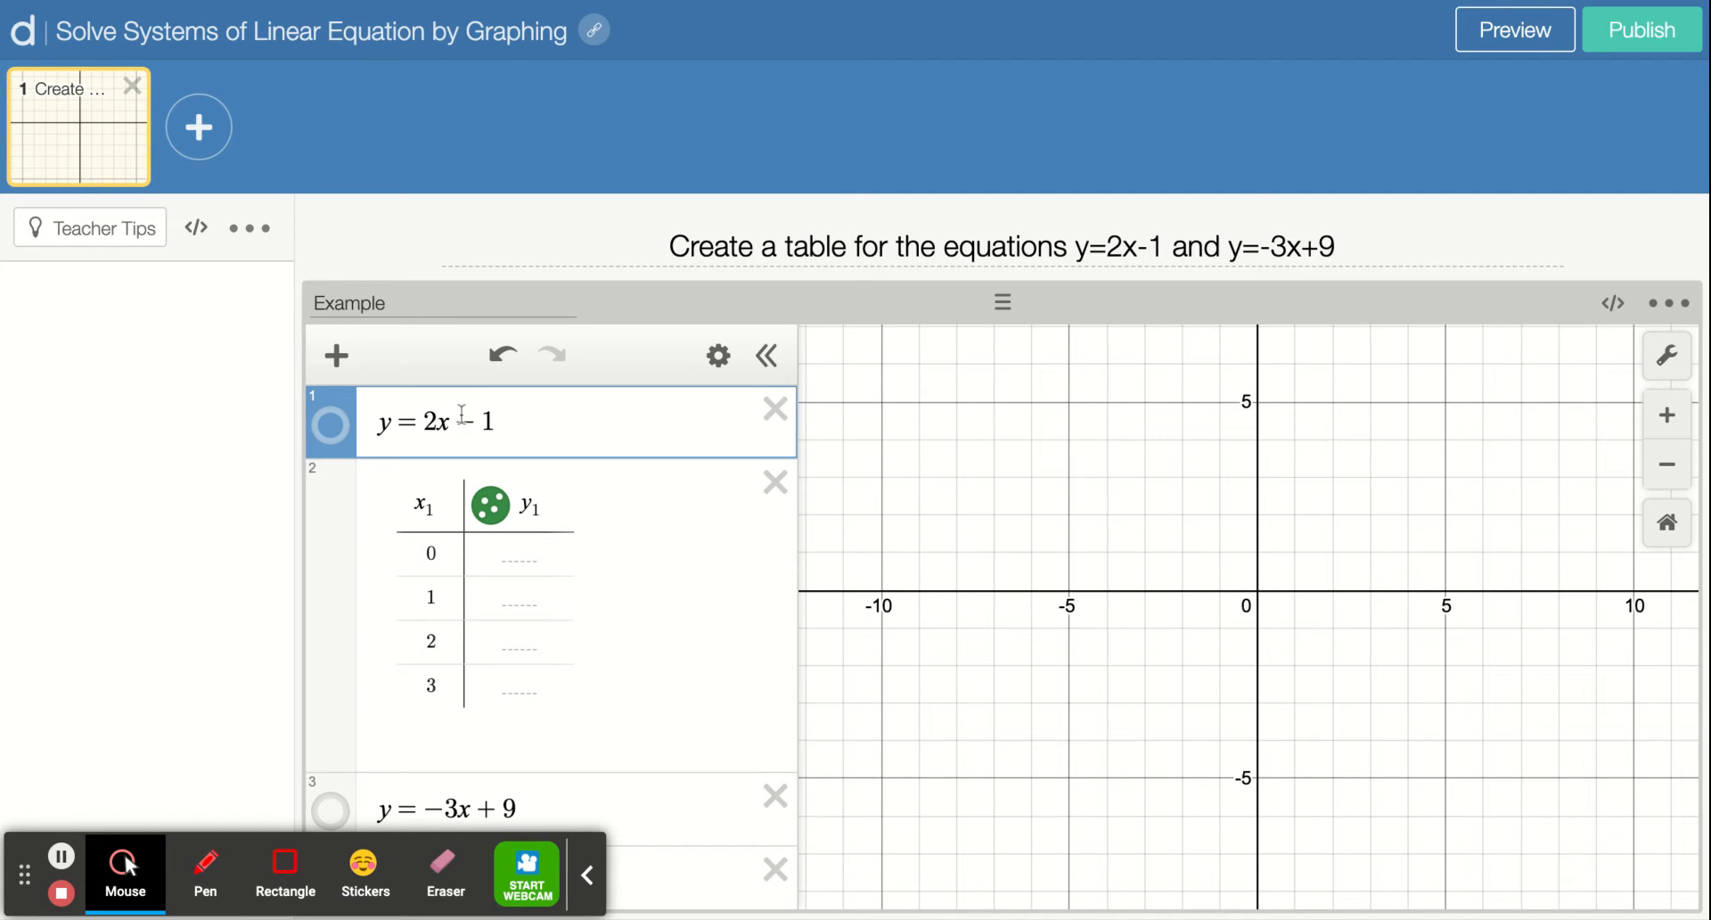
{"action": "left_click_drag", "start_coordinate": [465, 415], "coordinate": [503, 428]}
{"action": "left_click", "coordinate": [504, 556]}
{"action": "type", "text": "-1"}
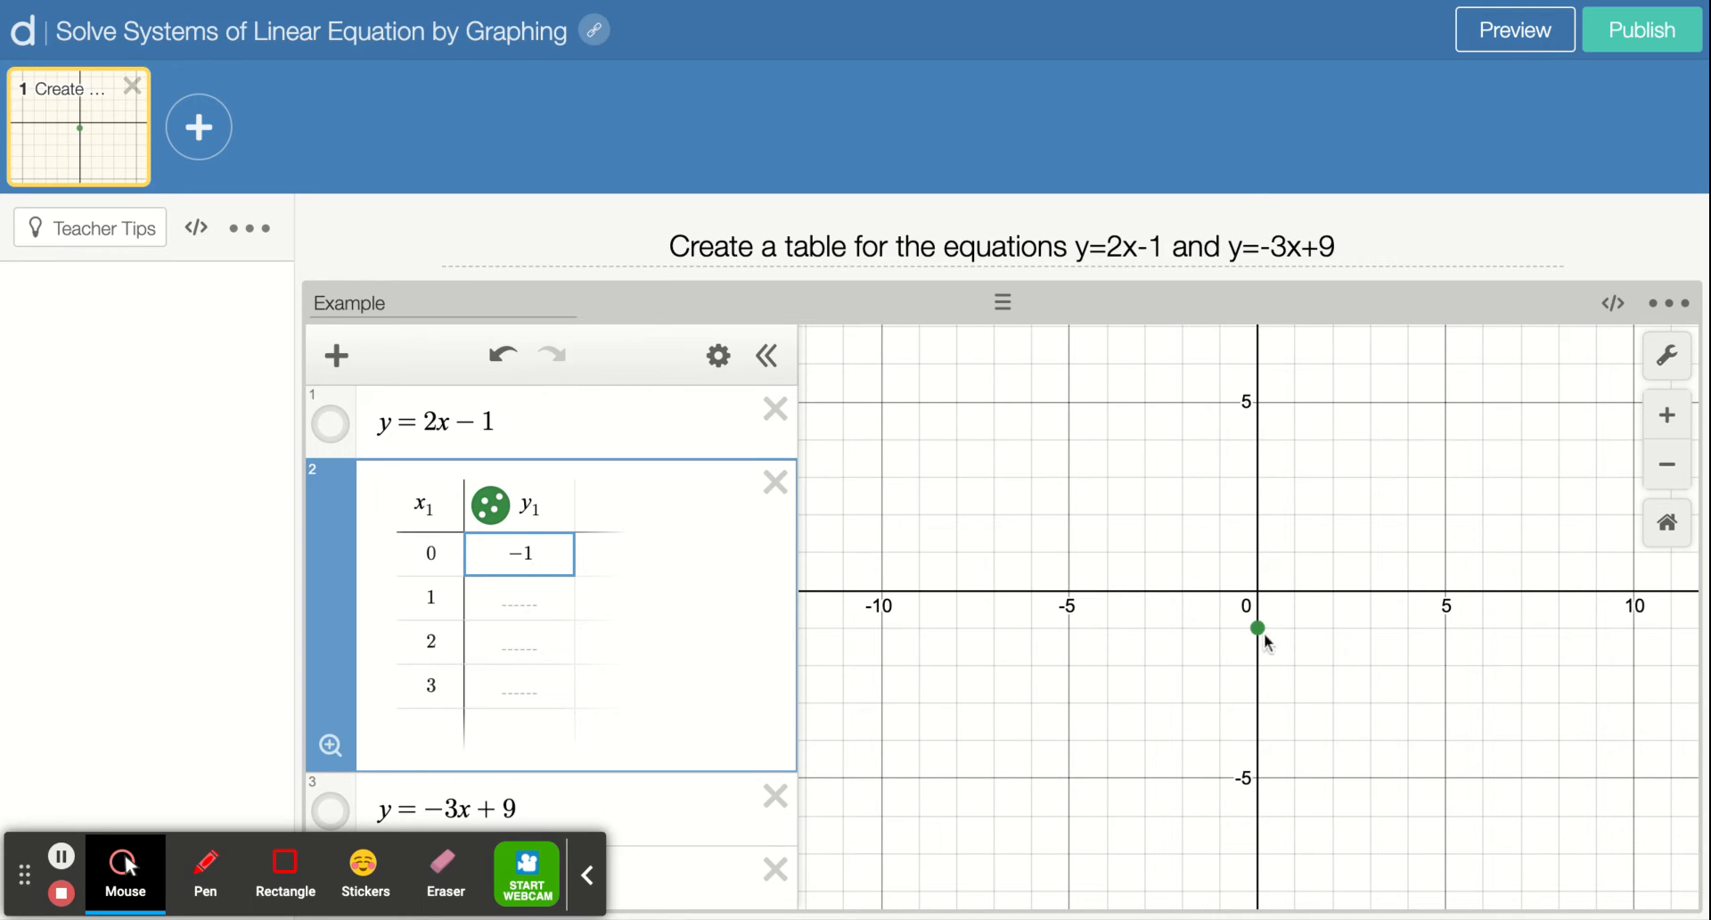
{"action": "scroll", "coordinate": [1259, 626], "scroll_direction": "up", "scroll_amount": 3}
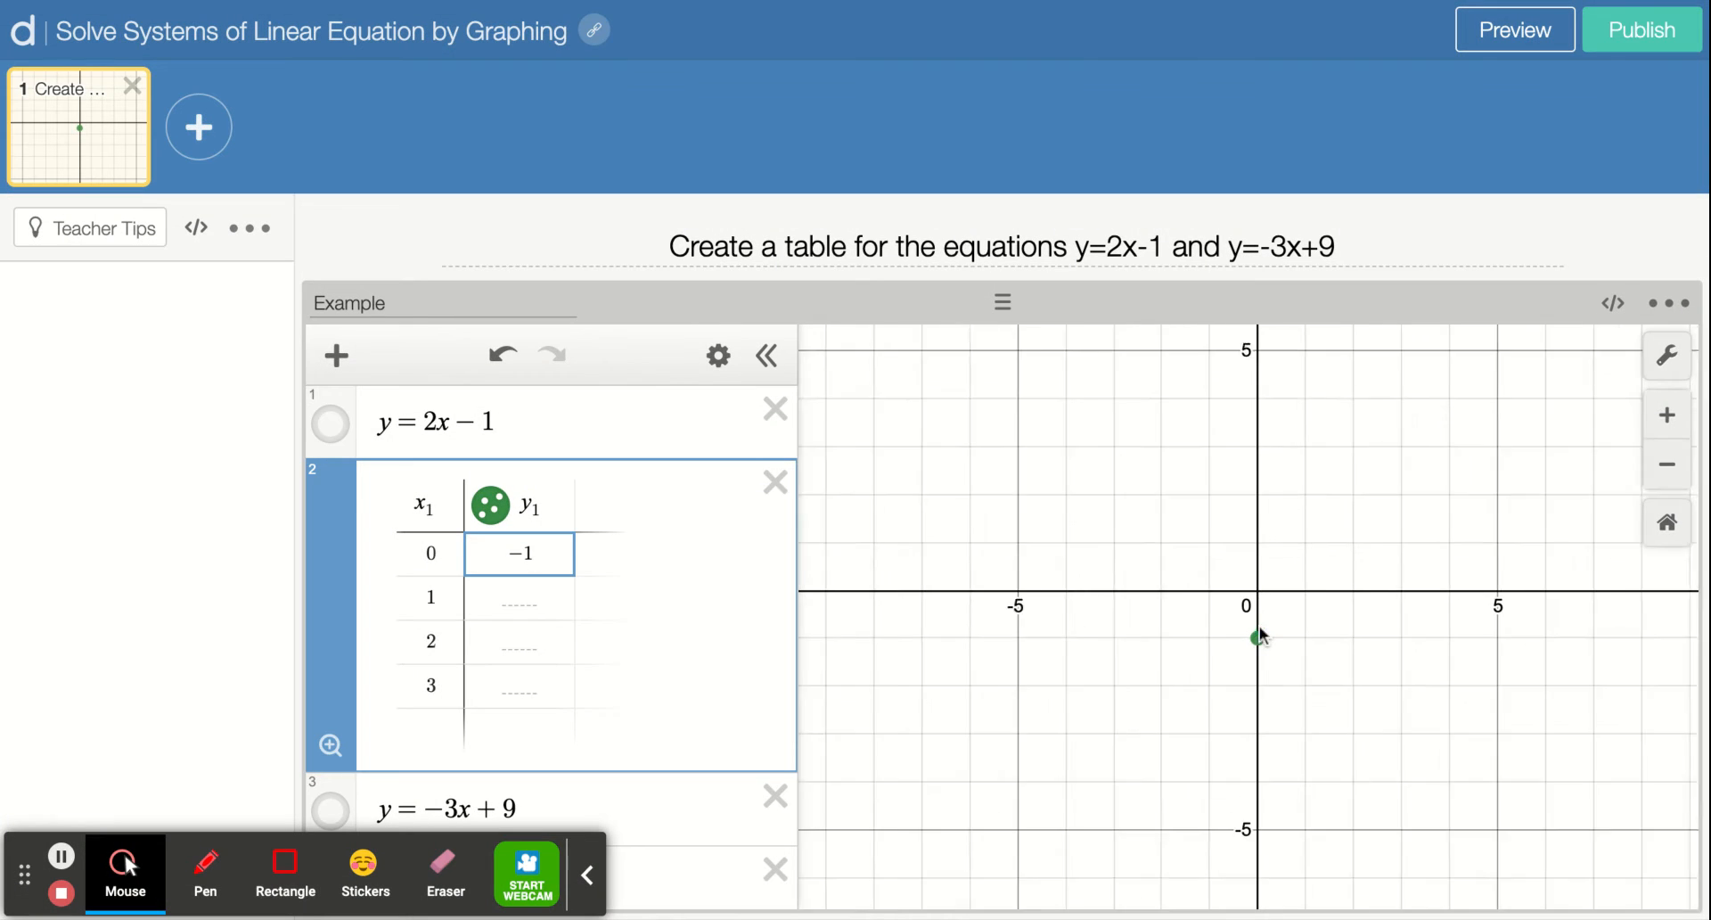
{"action": "scroll", "coordinate": [1259, 626], "scroll_direction": "down", "scroll_amount": 1}
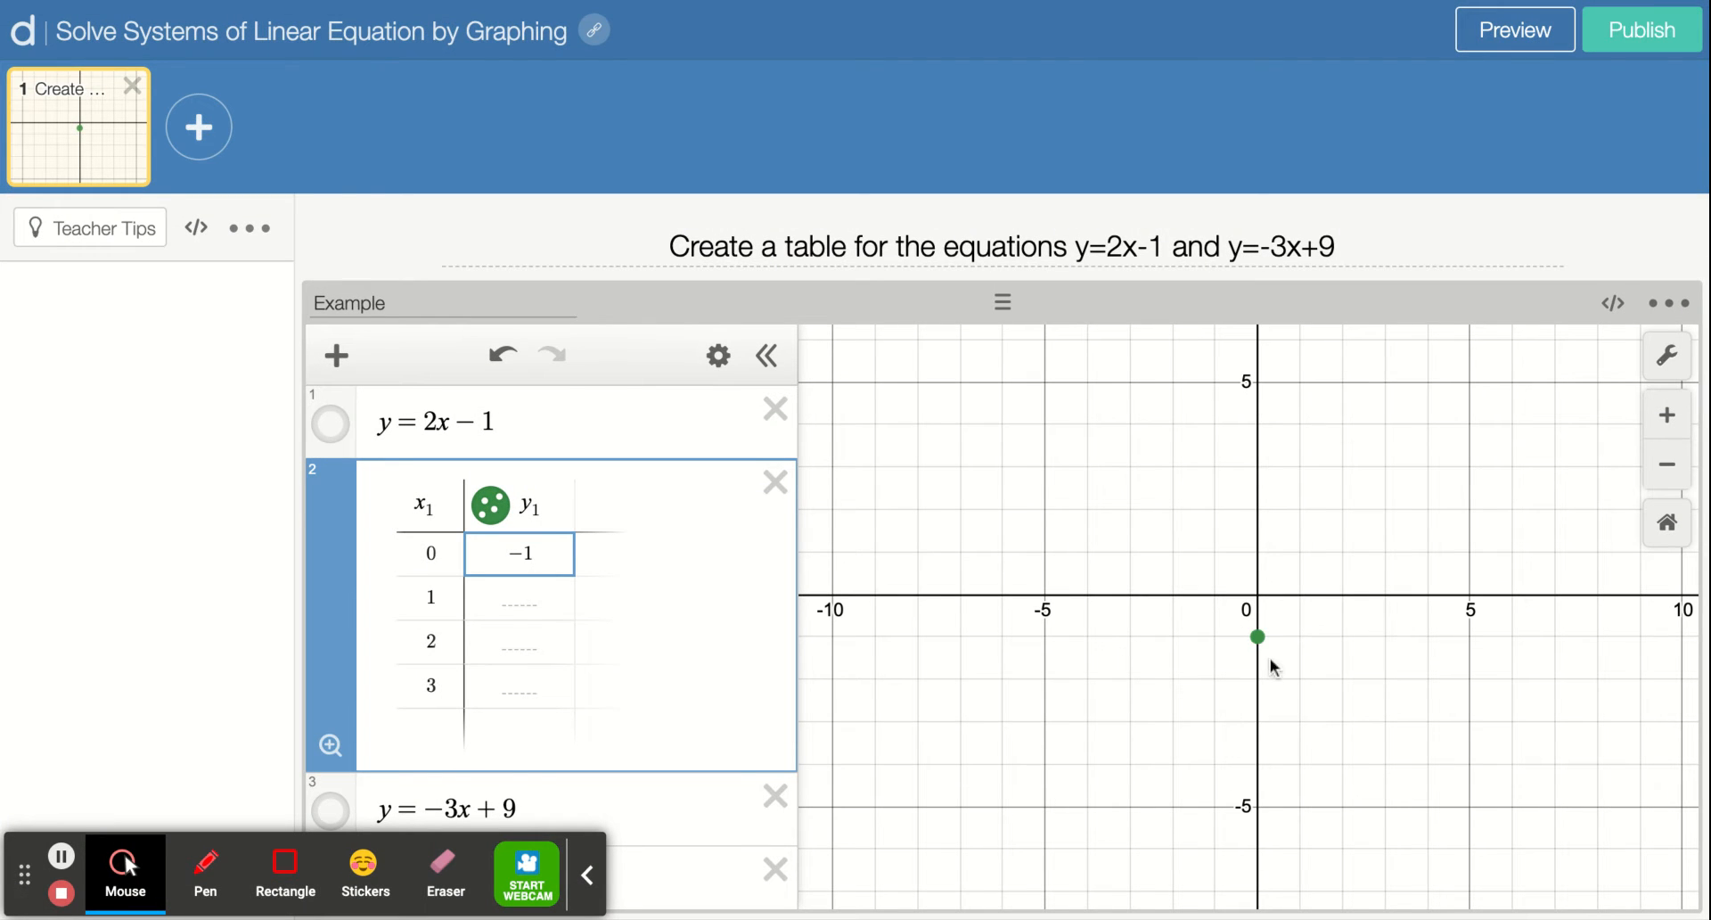
{"action": "left_click", "coordinate": [1259, 635]}
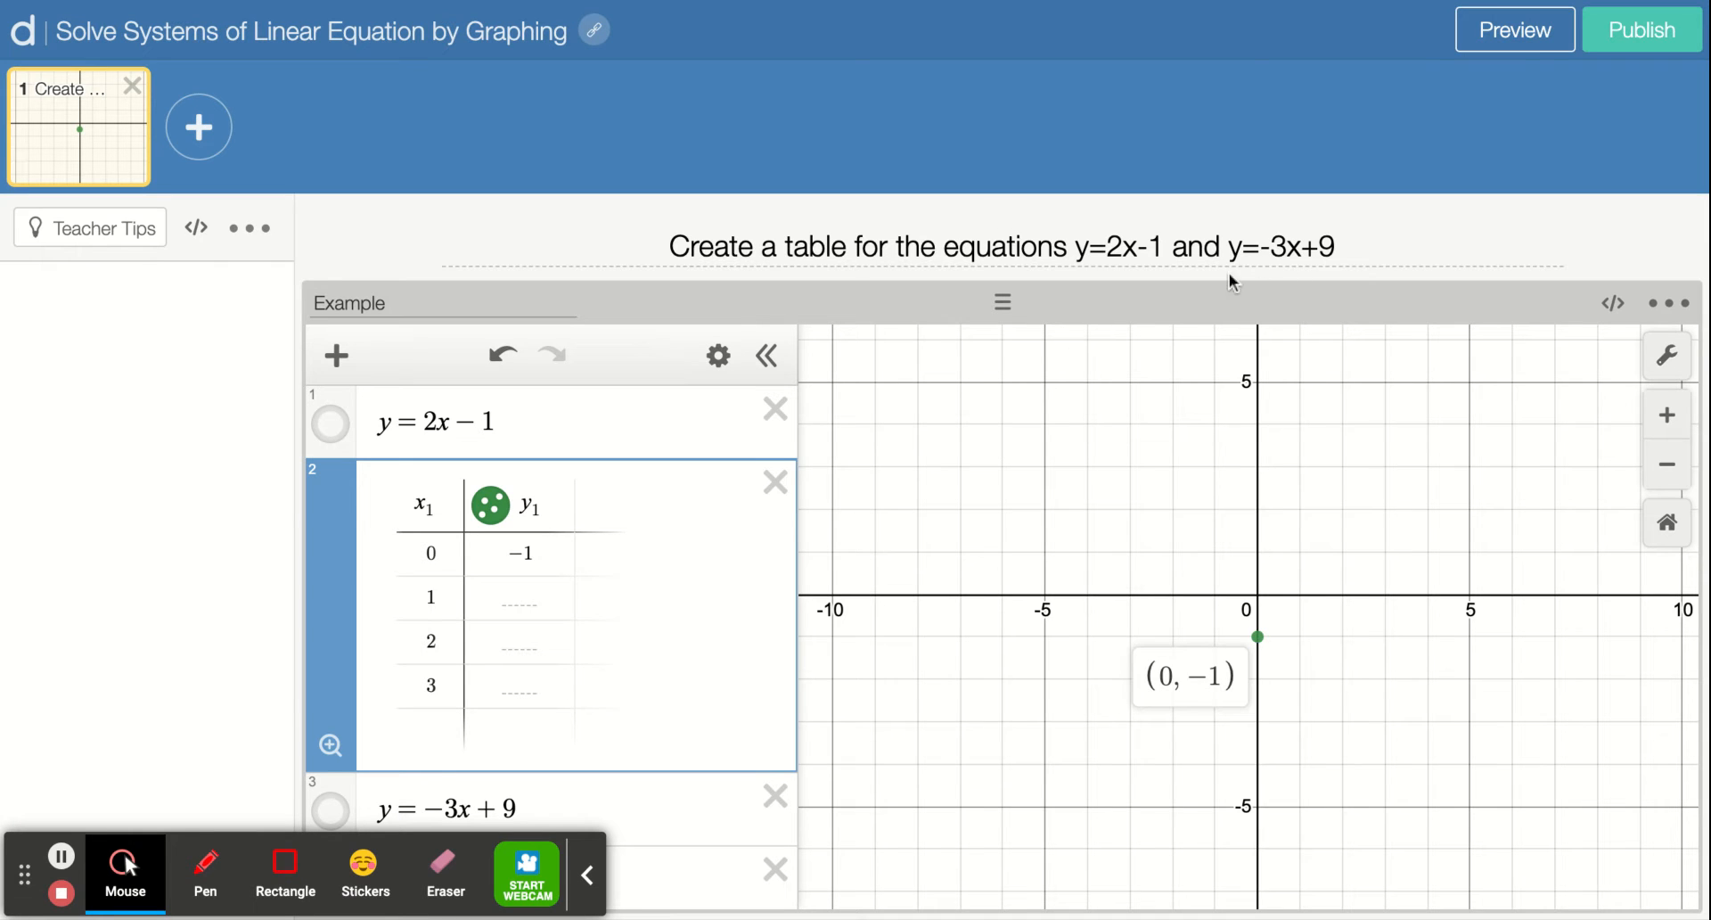
Fill in the y₁ values 1, 3 and 5 for x = 1, 2 and 3 in the y=2x-1 table.
{"action": "left_click_drag", "start_coordinate": [1123, 239], "coordinate": [1108, 239]}
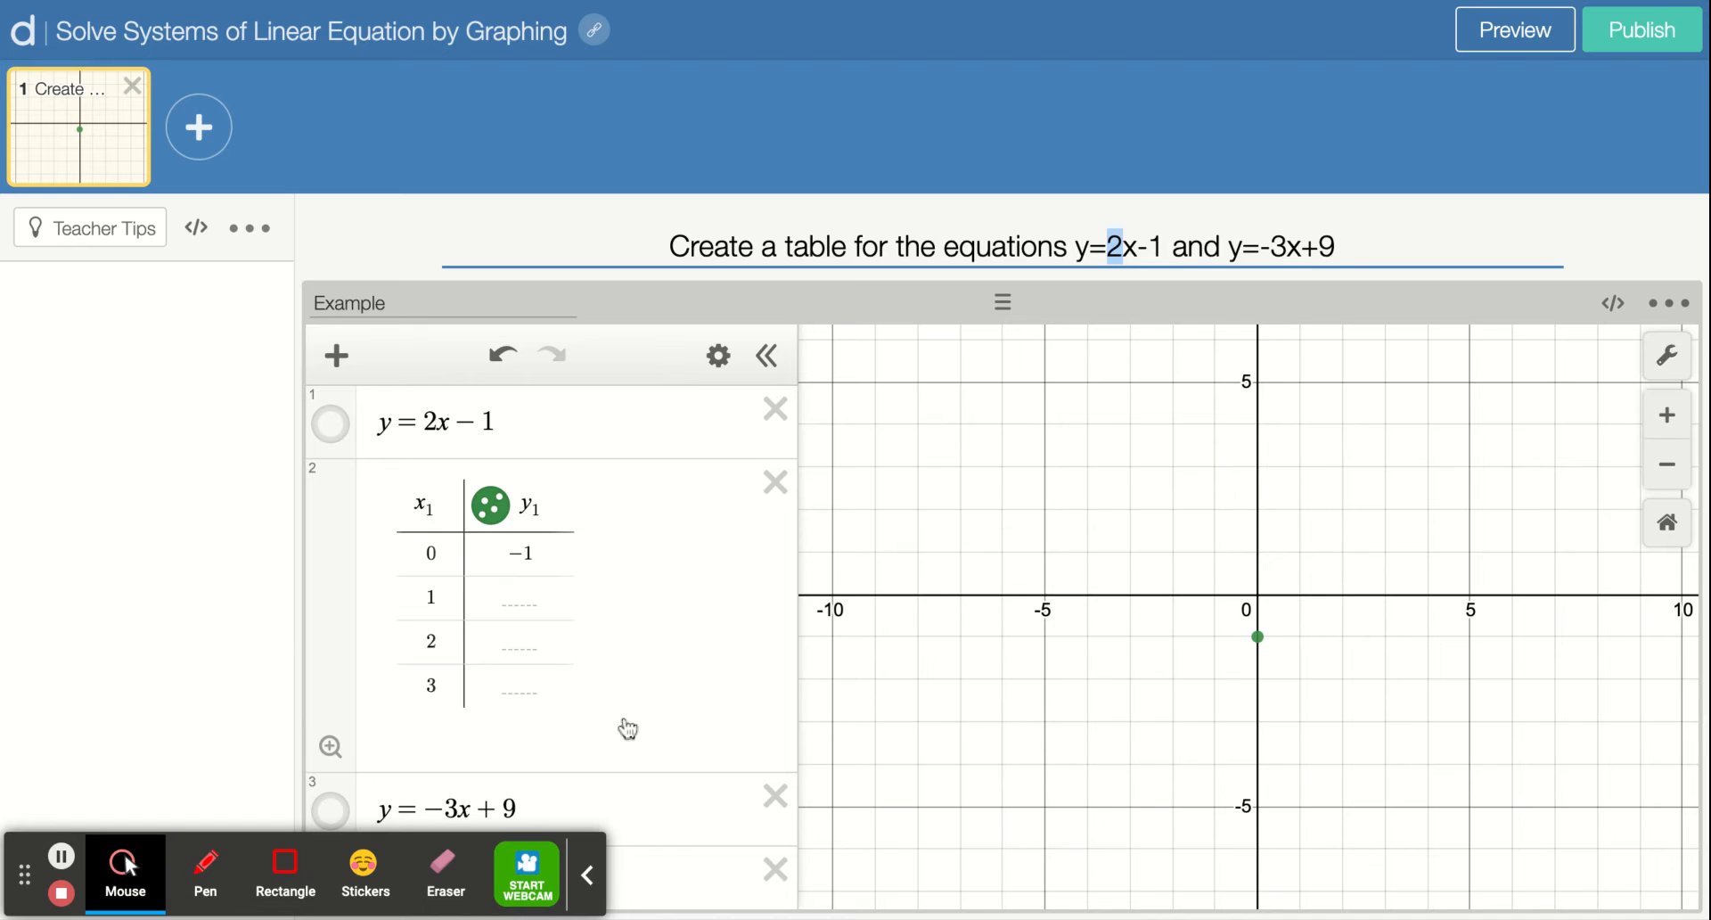
{"action": "left_click", "coordinate": [540, 595]}
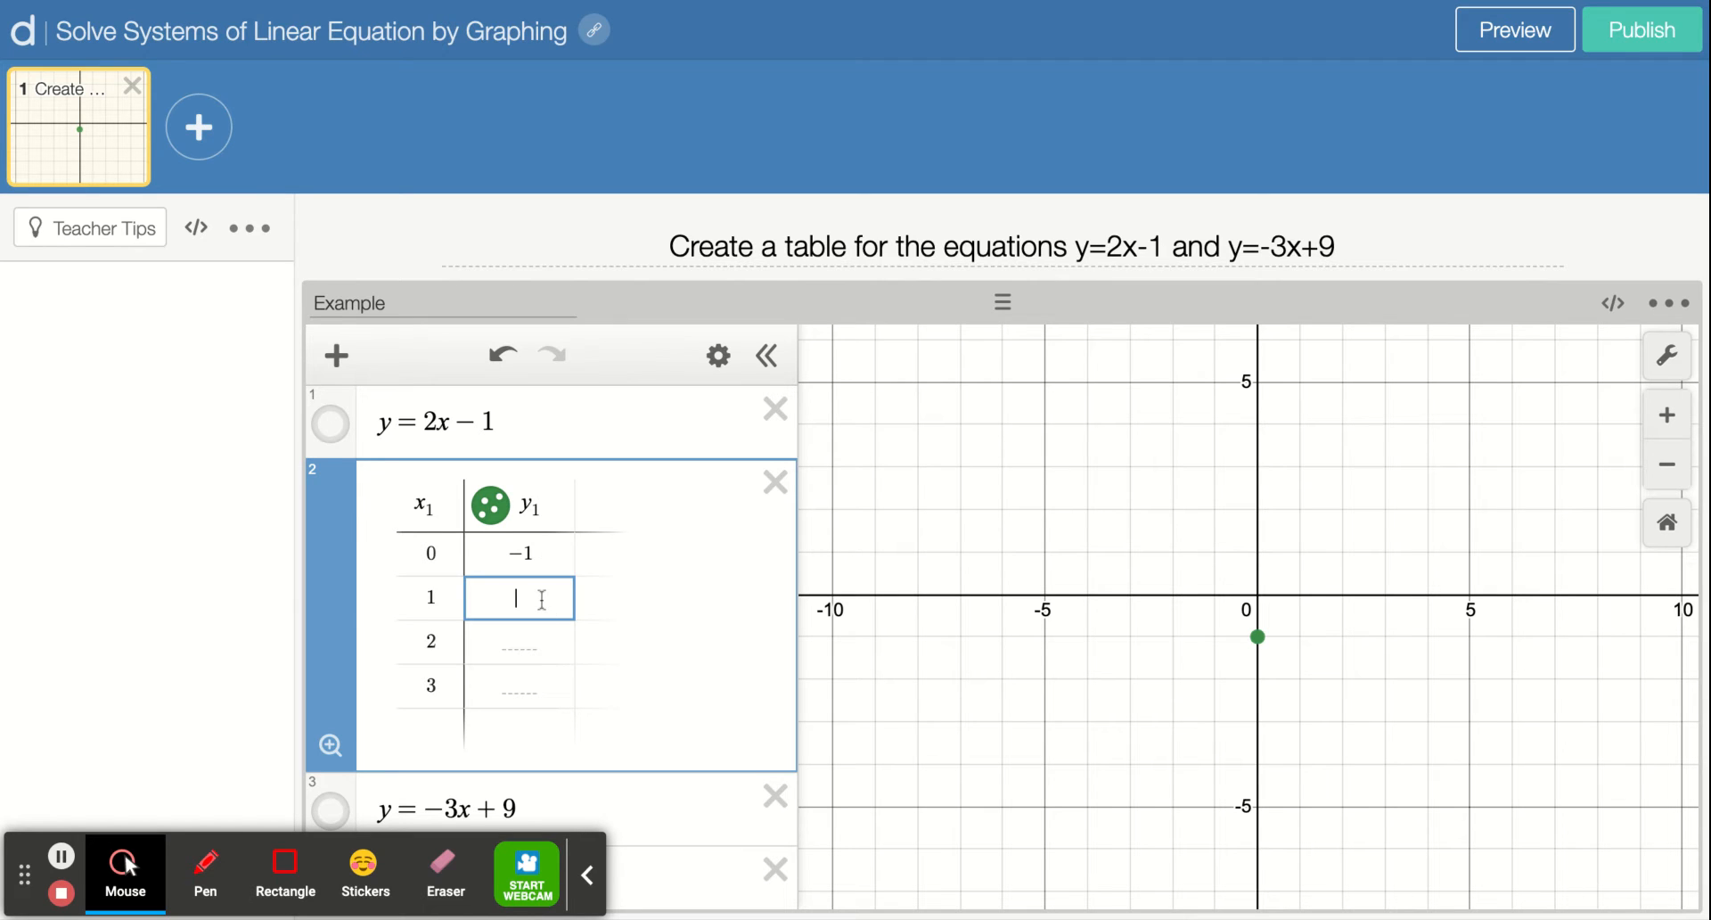
{"action": "type", "text": "1"}
{"action": "left_click", "coordinate": [517, 646]}
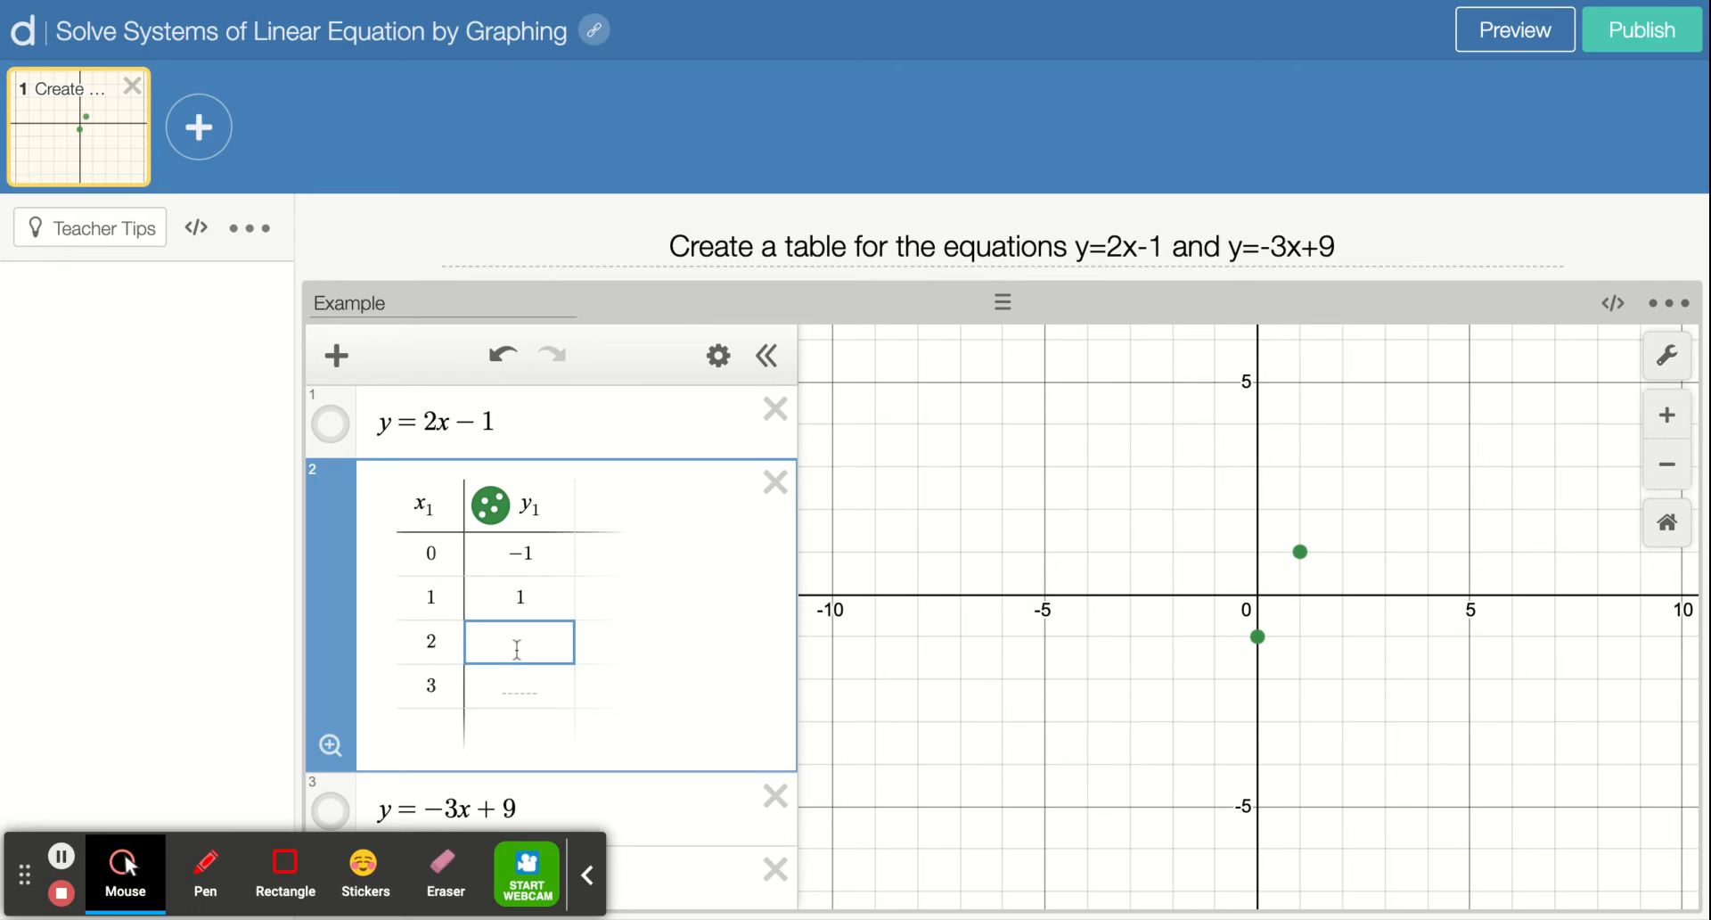
{"action": "type", "text": "3"}
{"action": "left_click", "coordinate": [549, 698]}
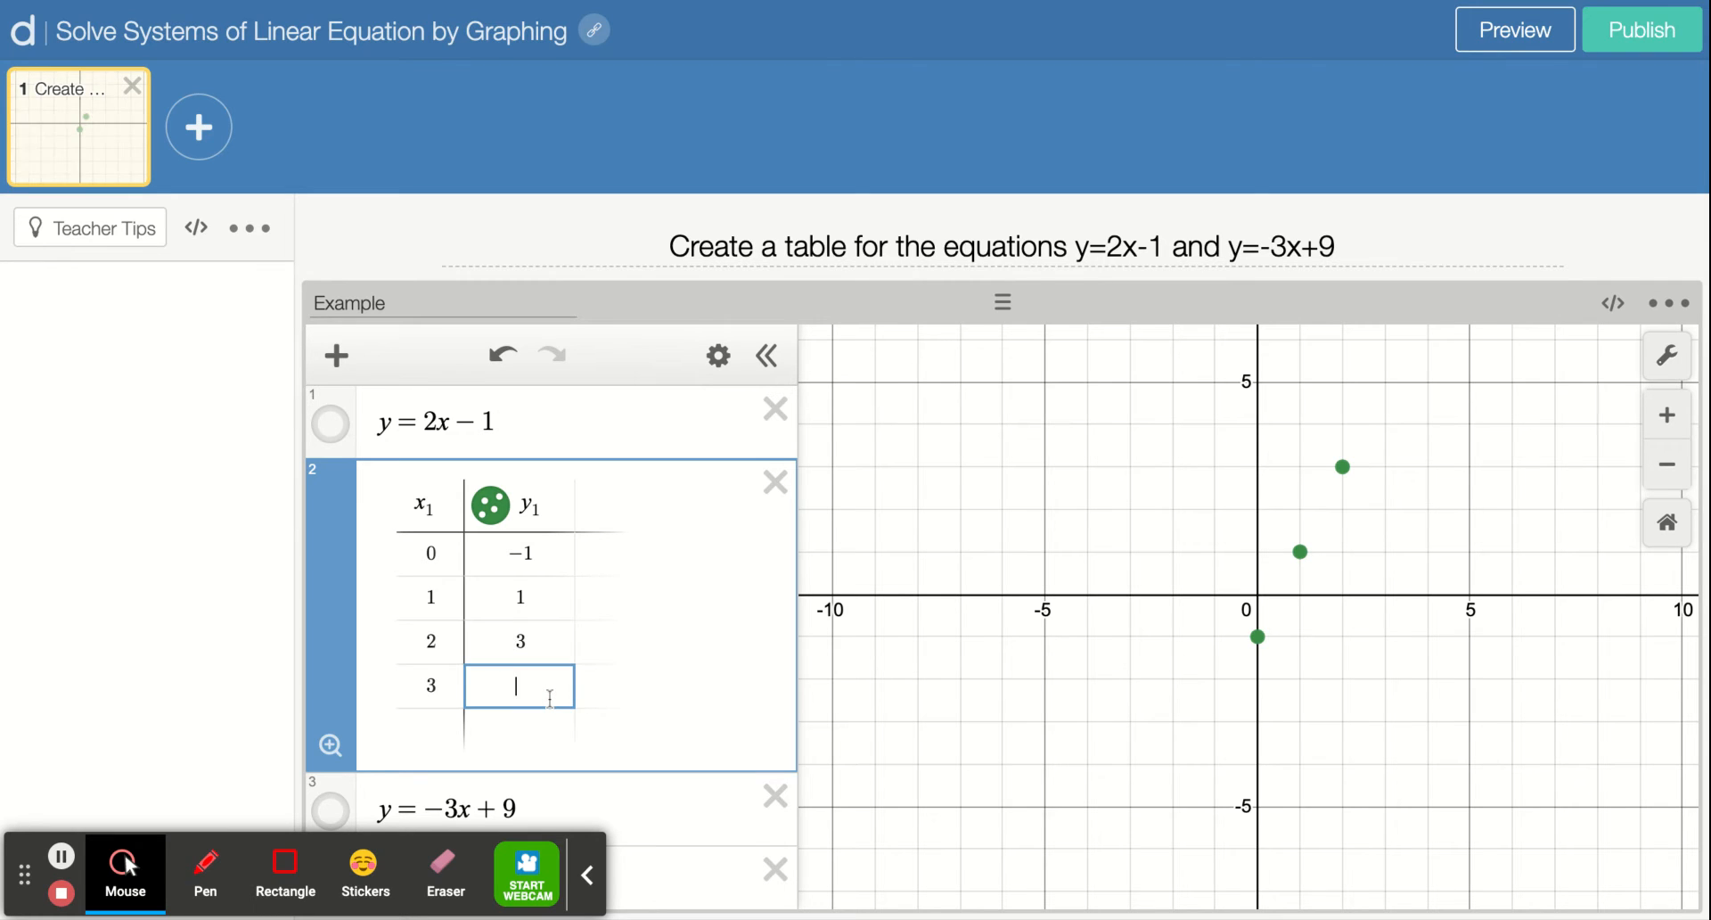
{"action": "type", "text": "5"}
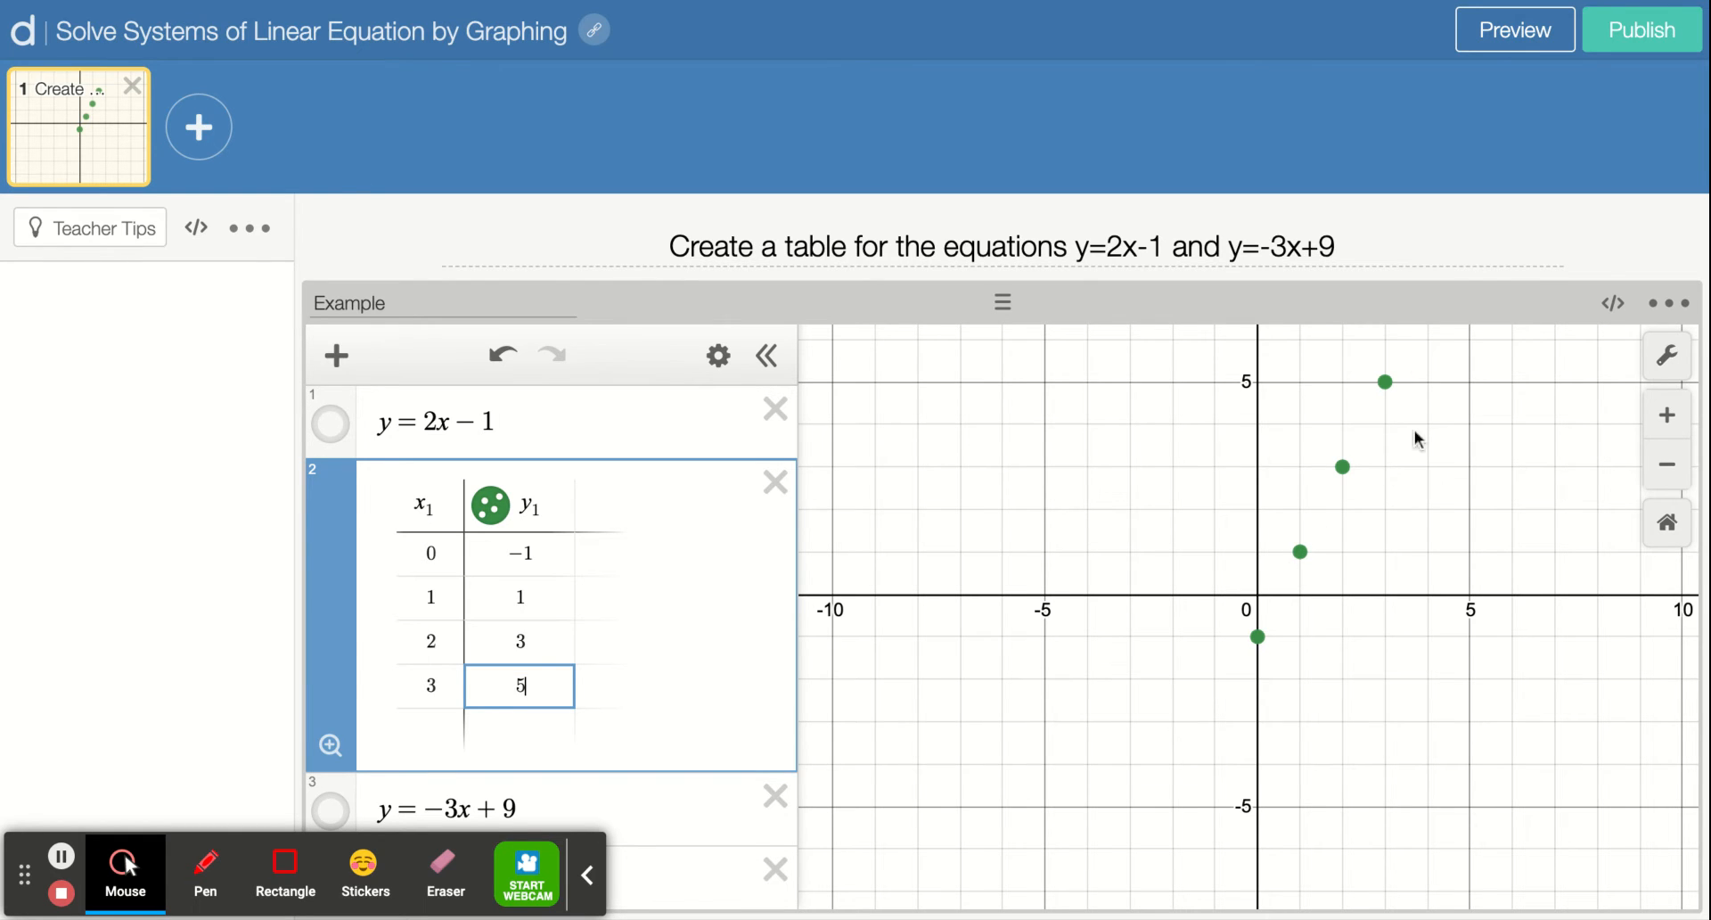
Enter 9 as the y₂ value for x = 0 in the table for y=-3x+9.
{"action": "left_click_drag", "start_coordinate": [1436, 573], "coordinate": [1378, 747]}
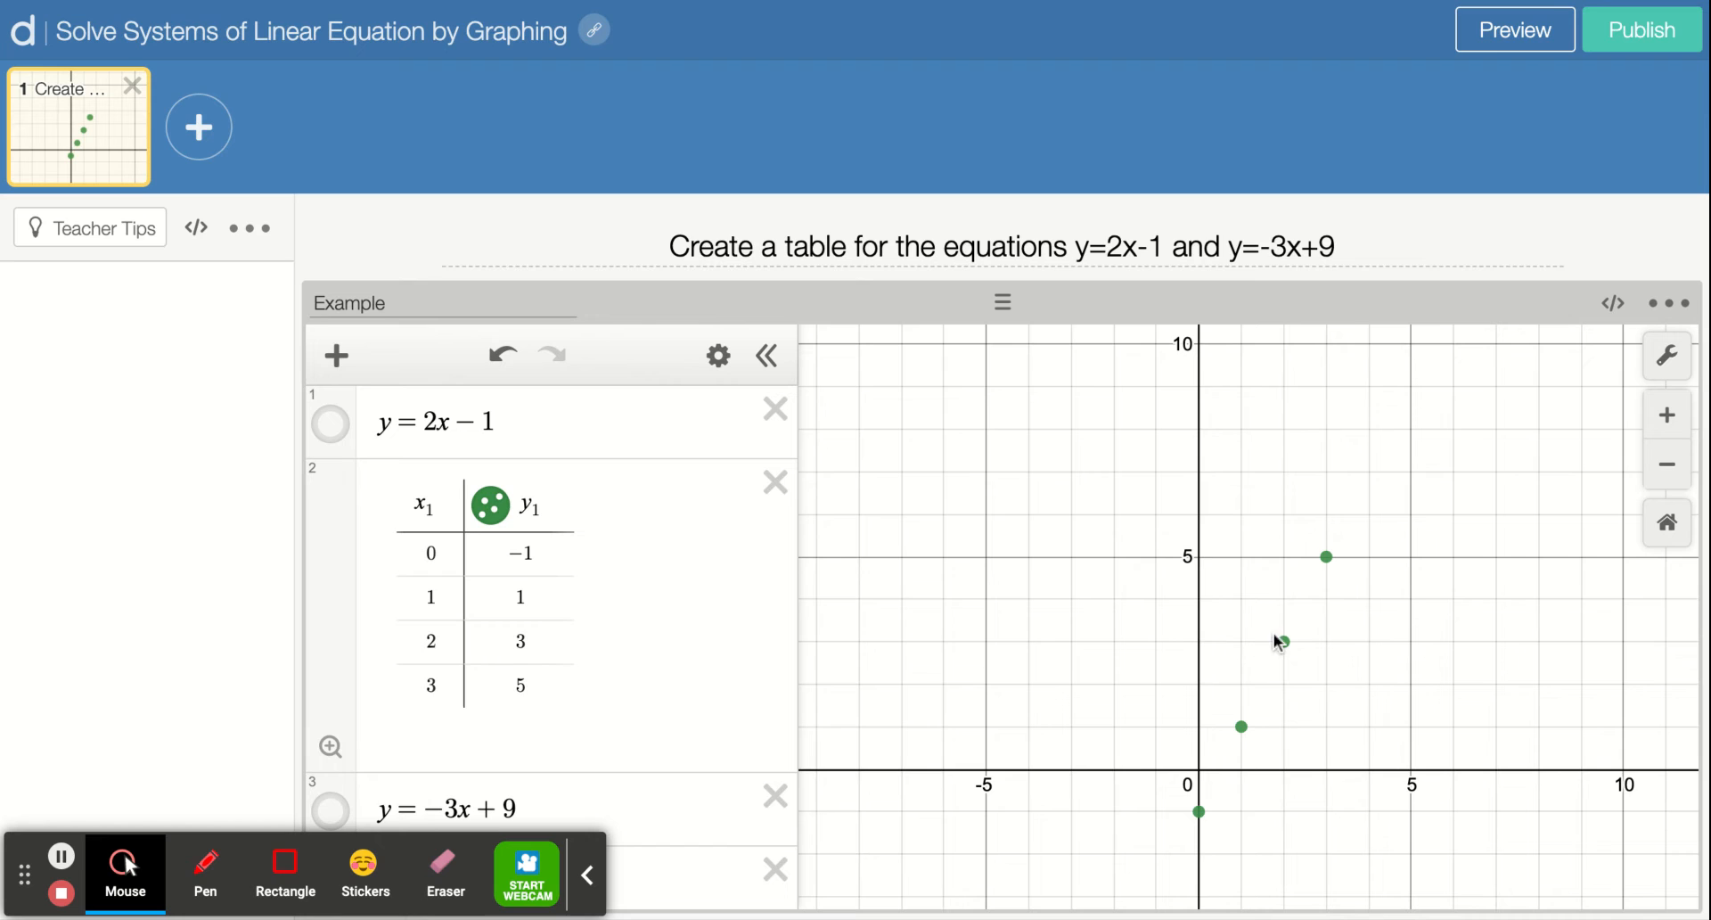
{"action": "scroll", "coordinate": [544, 615], "scroll_direction": "down", "scroll_amount": 3}
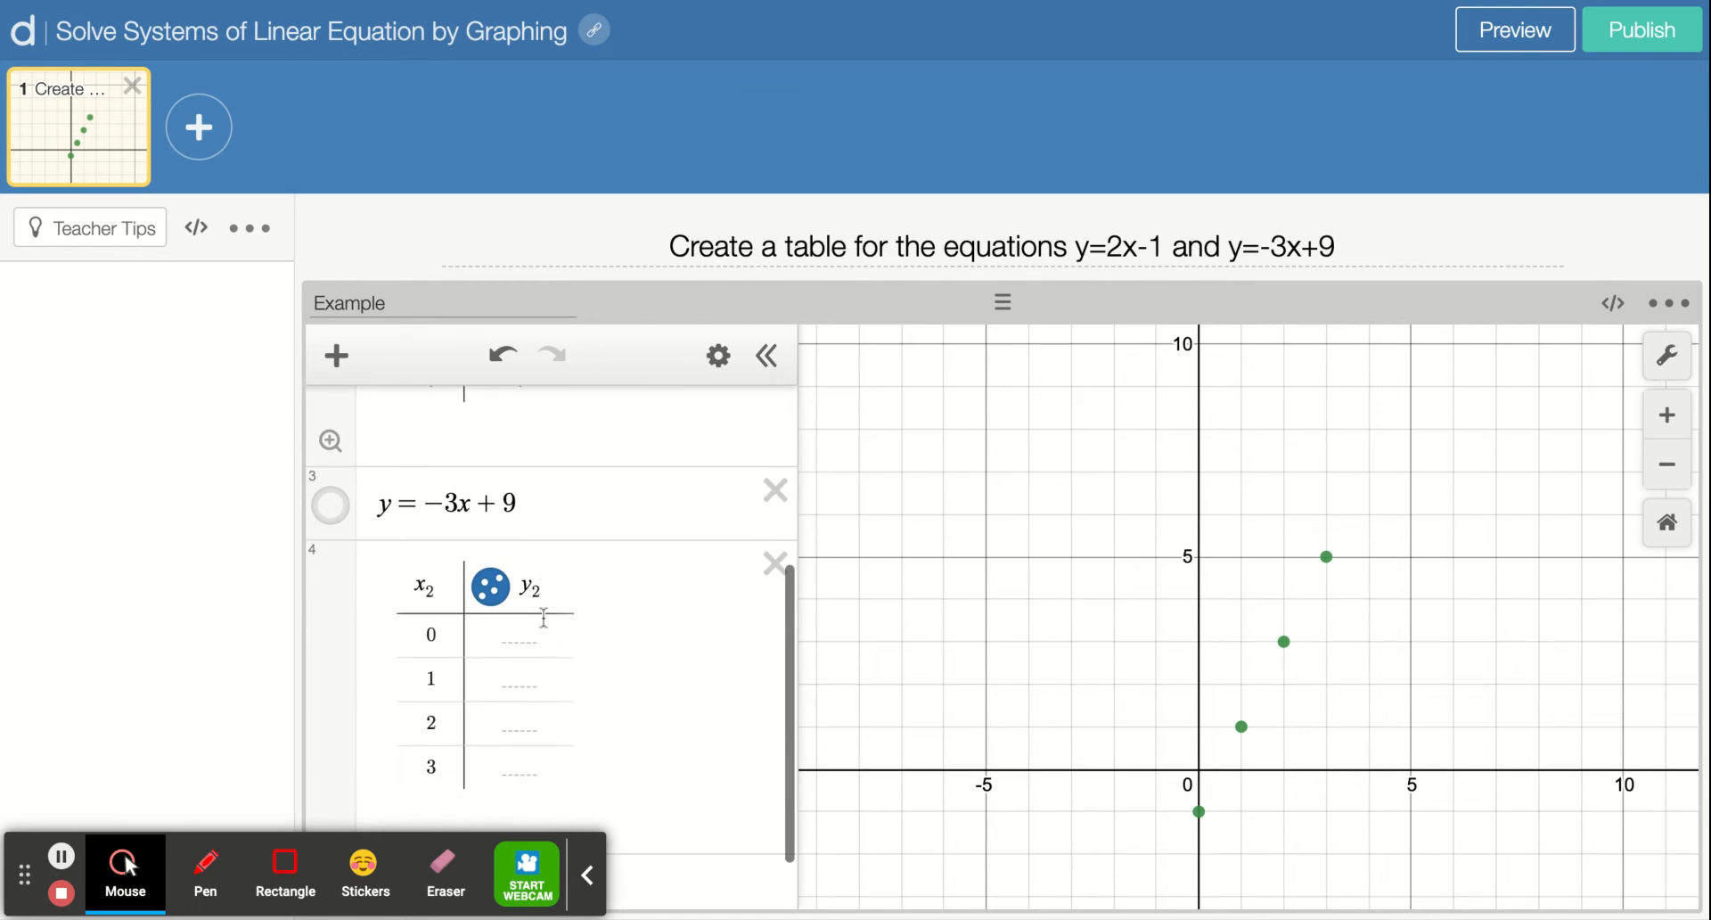
{"action": "scroll", "coordinate": [544, 616], "scroll_direction": "down", "scroll_amount": 2}
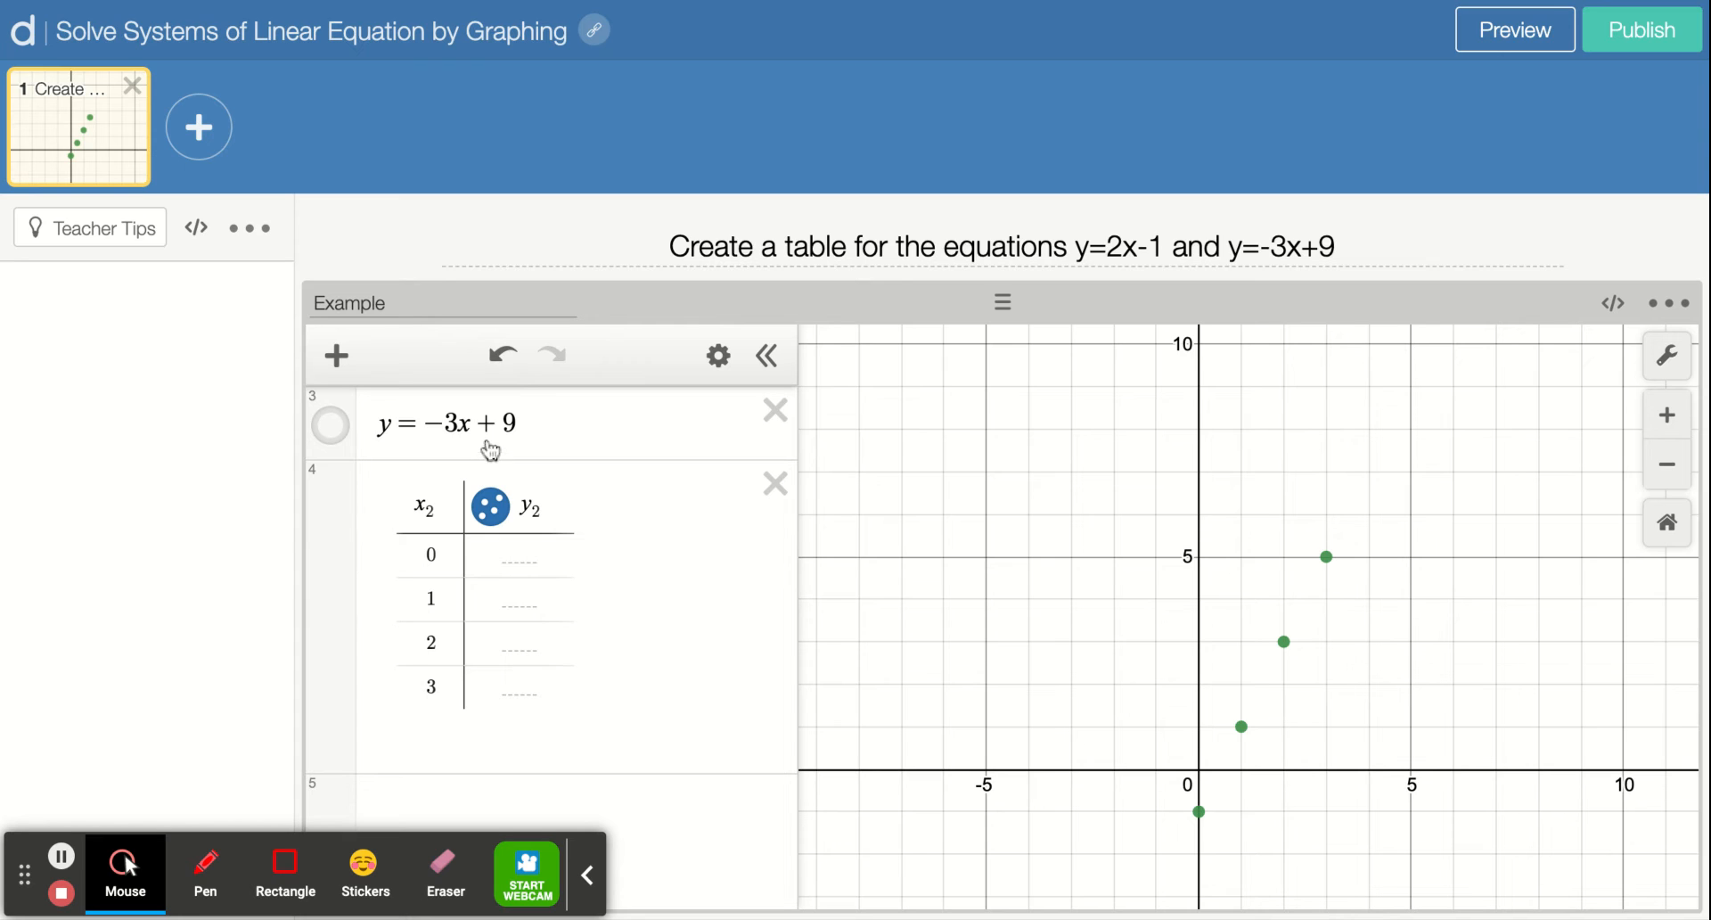
{"action": "double_click", "coordinate": [510, 422]}
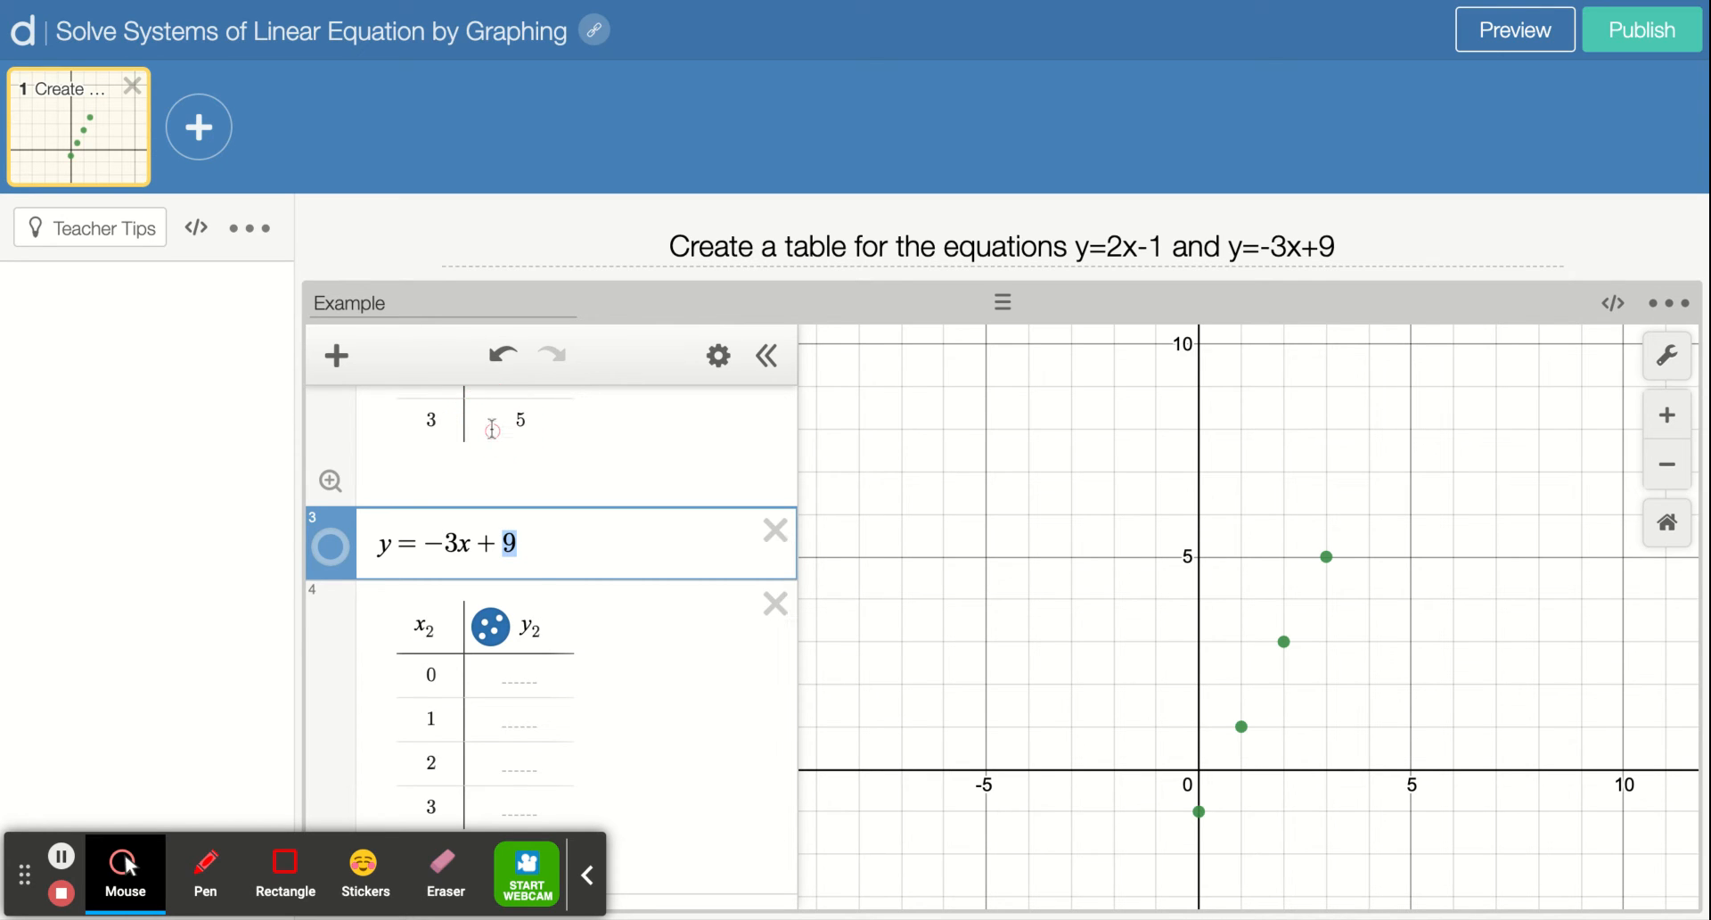
{"action": "left_click", "coordinate": [524, 682]}
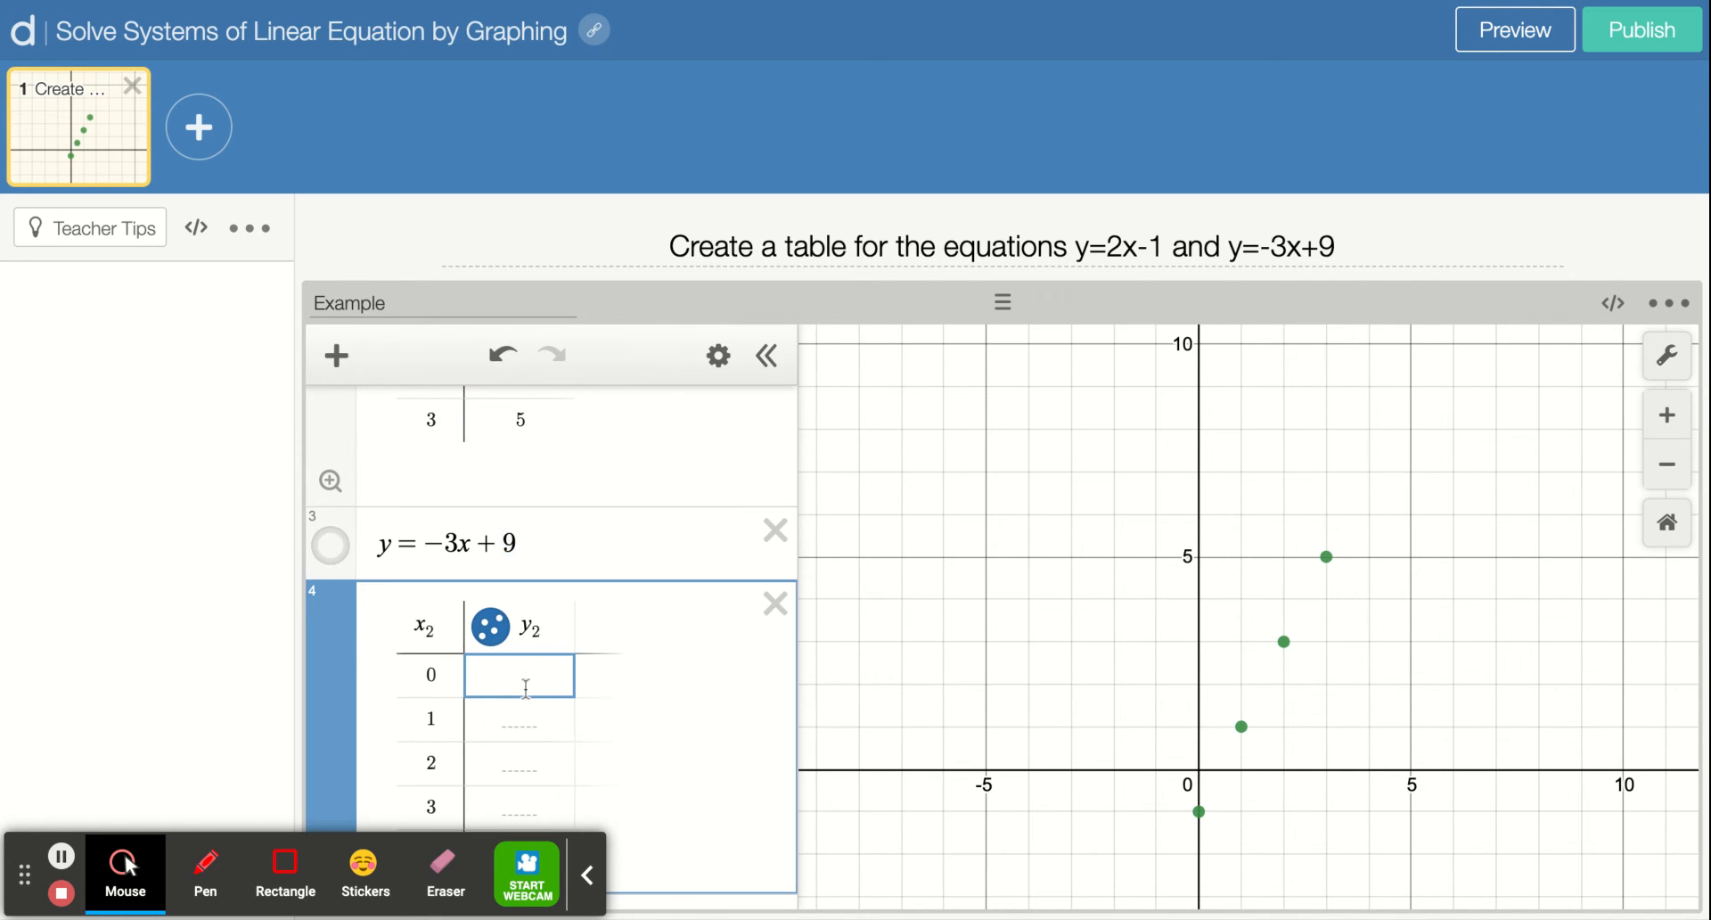
{"action": "type", "text": "9"}
Fill in the y₂ values 6, 3 and 0 for x = 1, 2 and 3 in the y=-3x+9 table.
{"action": "scroll", "coordinate": [633, 618], "scroll_direction": "down", "scroll_amount": 2}
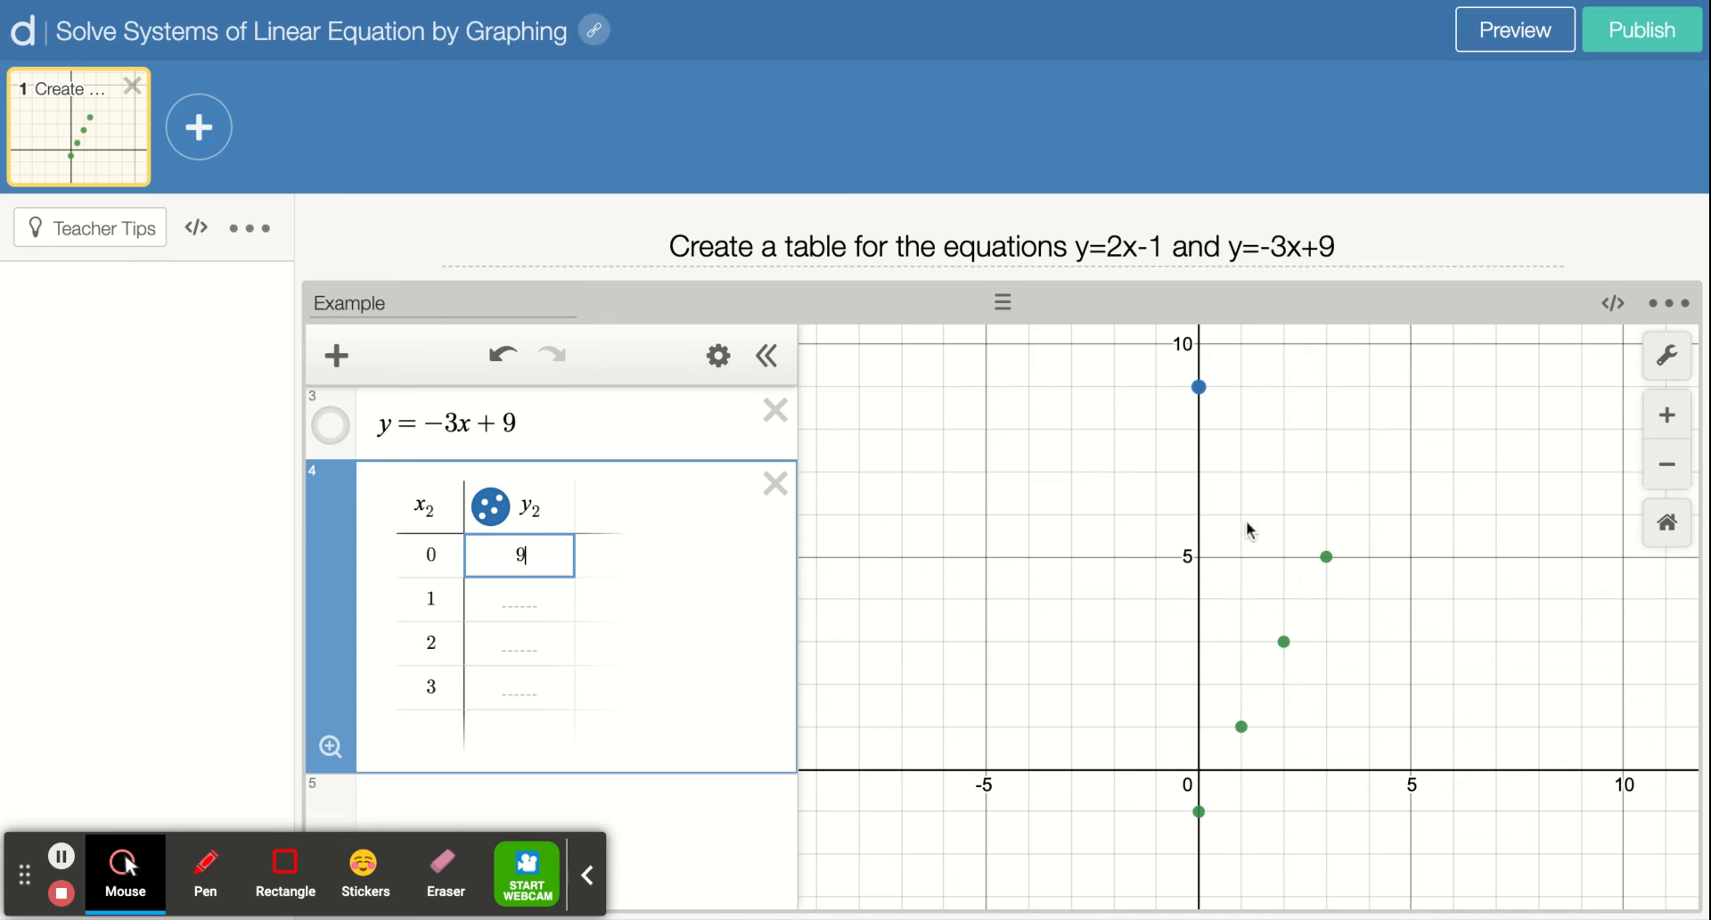
{"action": "left_click", "coordinate": [495, 603]}
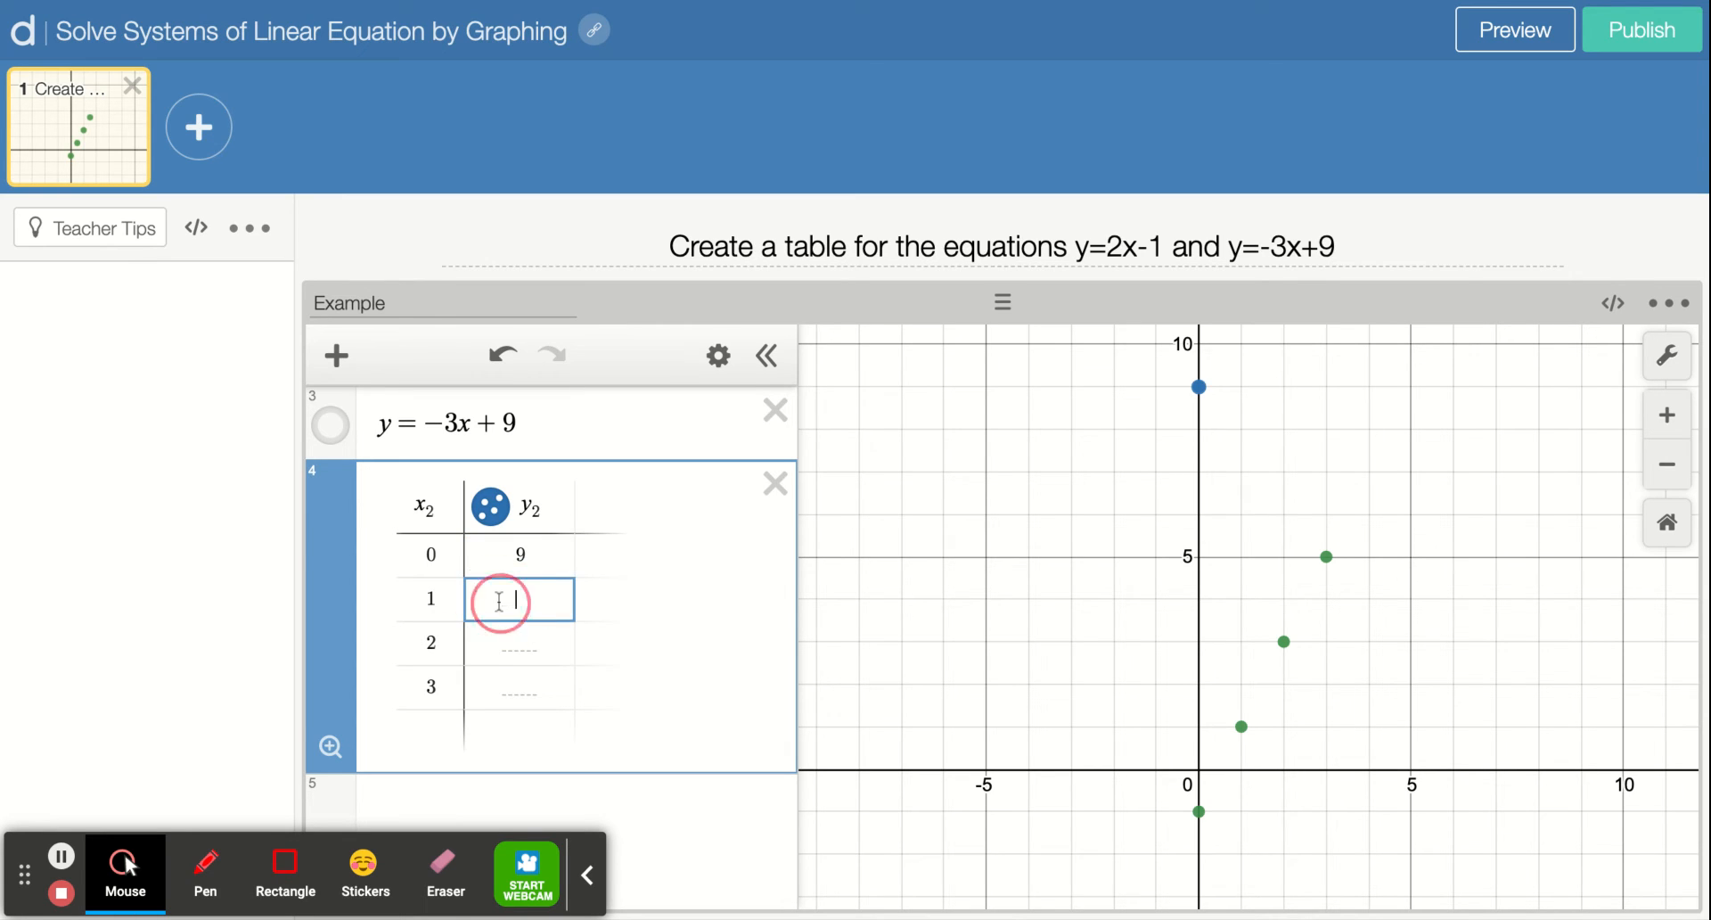
{"action": "type", "text": "6"}
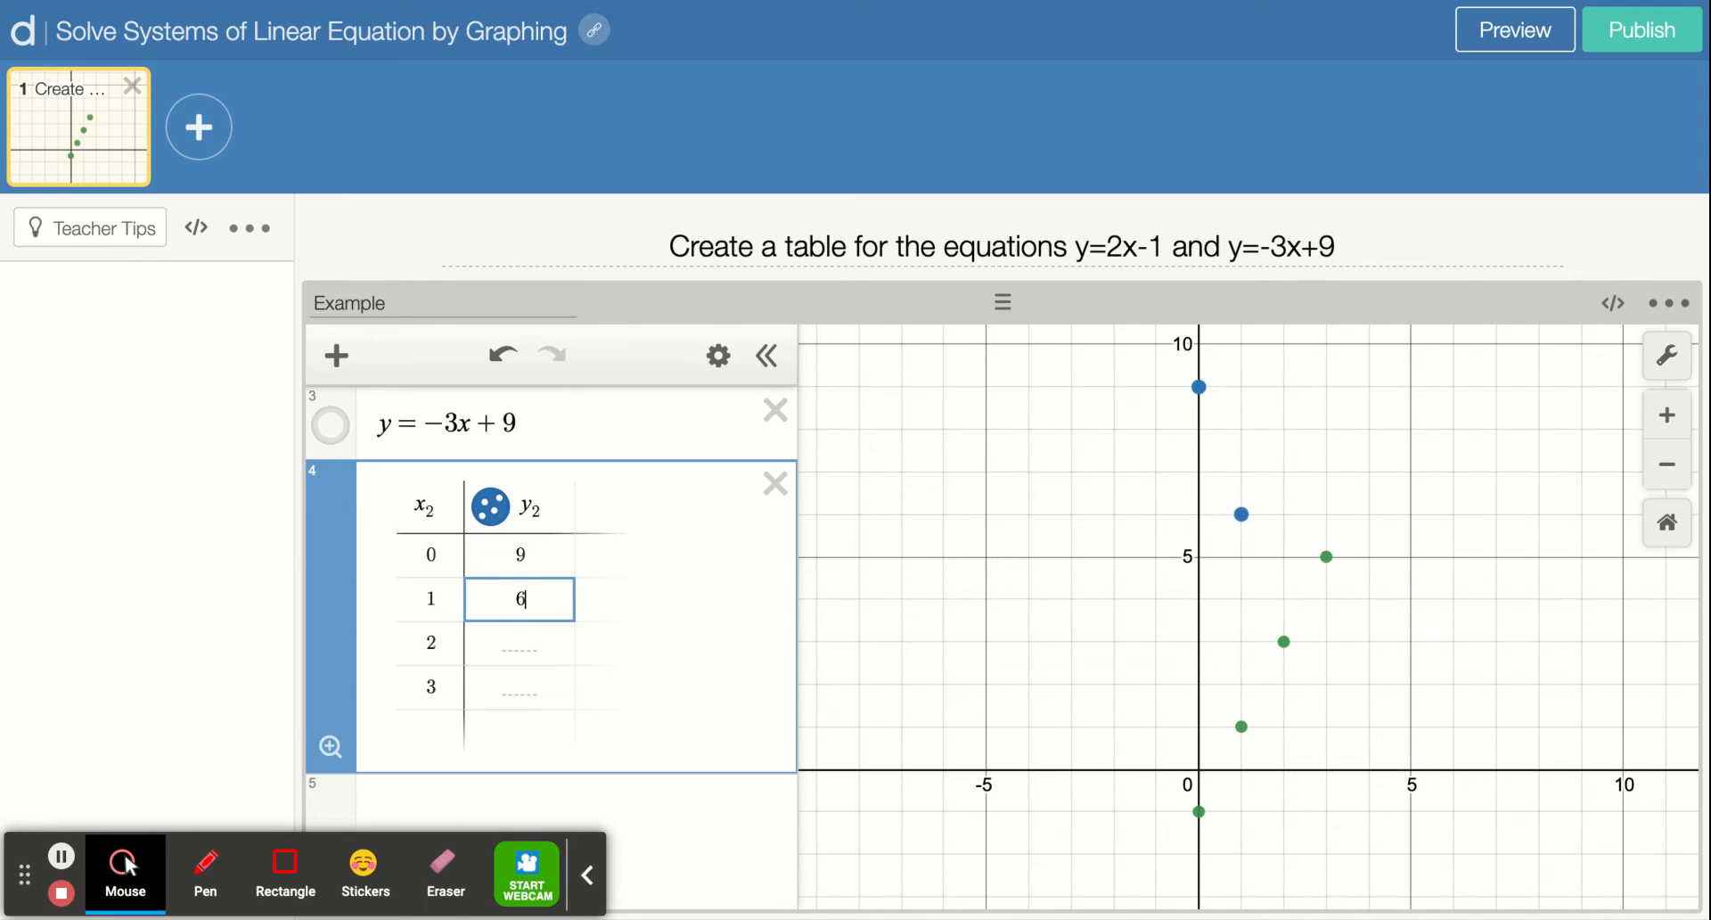
{"action": "left_click", "coordinate": [534, 648]}
{"action": "type", "text": "3"}
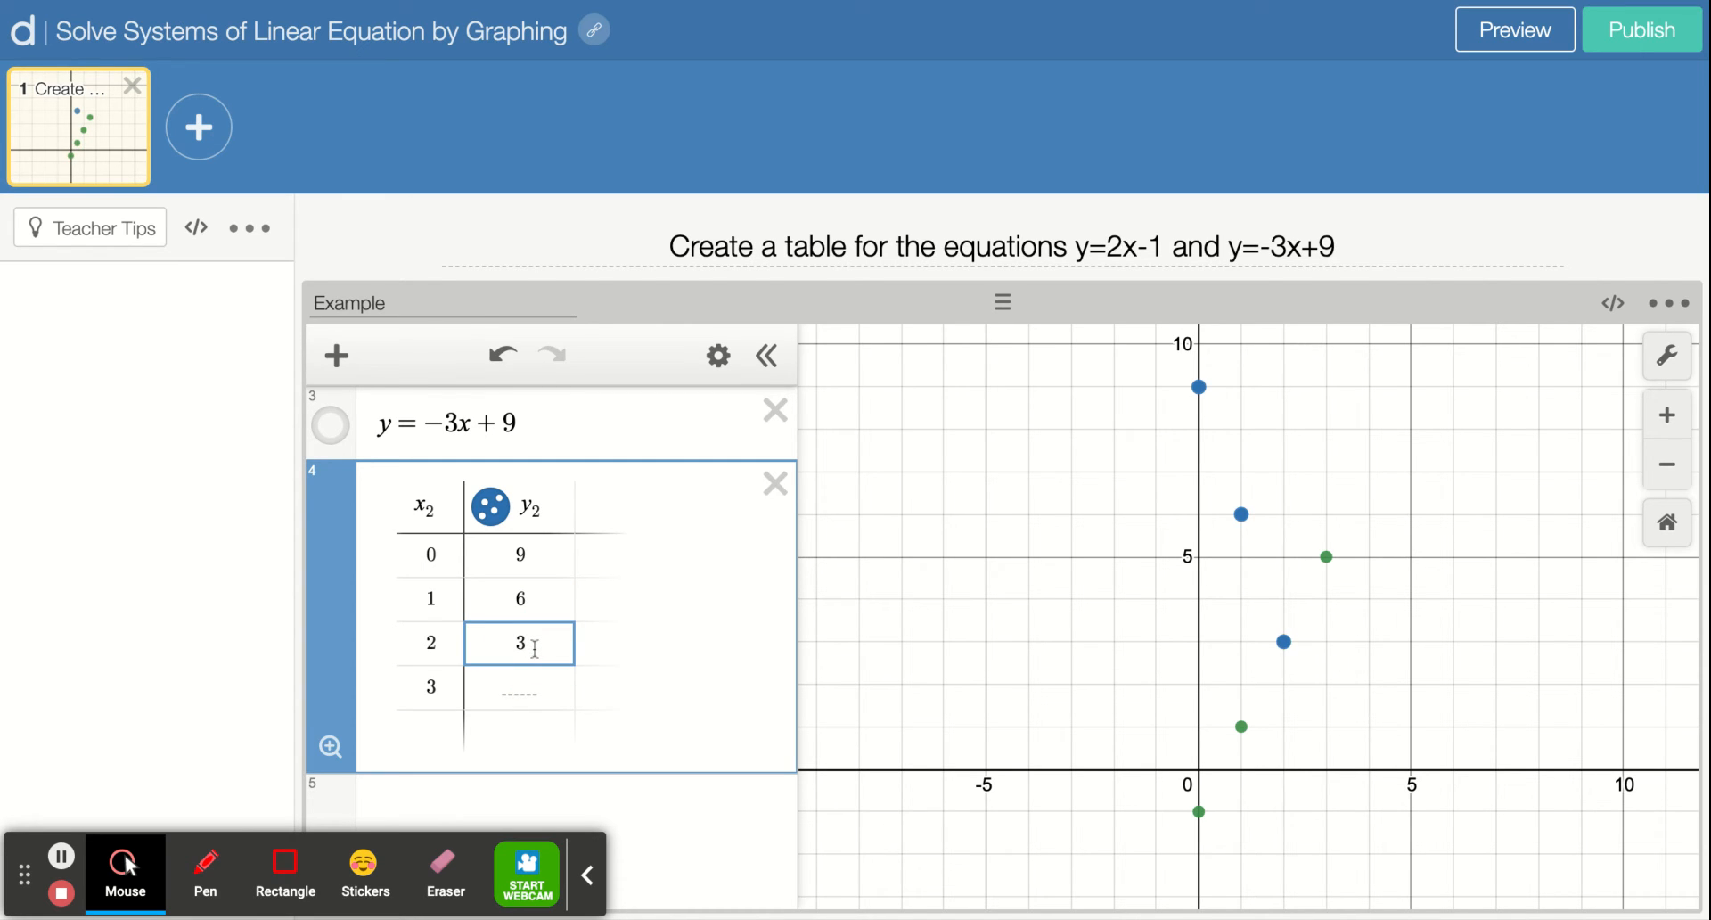
{"action": "left_click", "coordinate": [524, 700]}
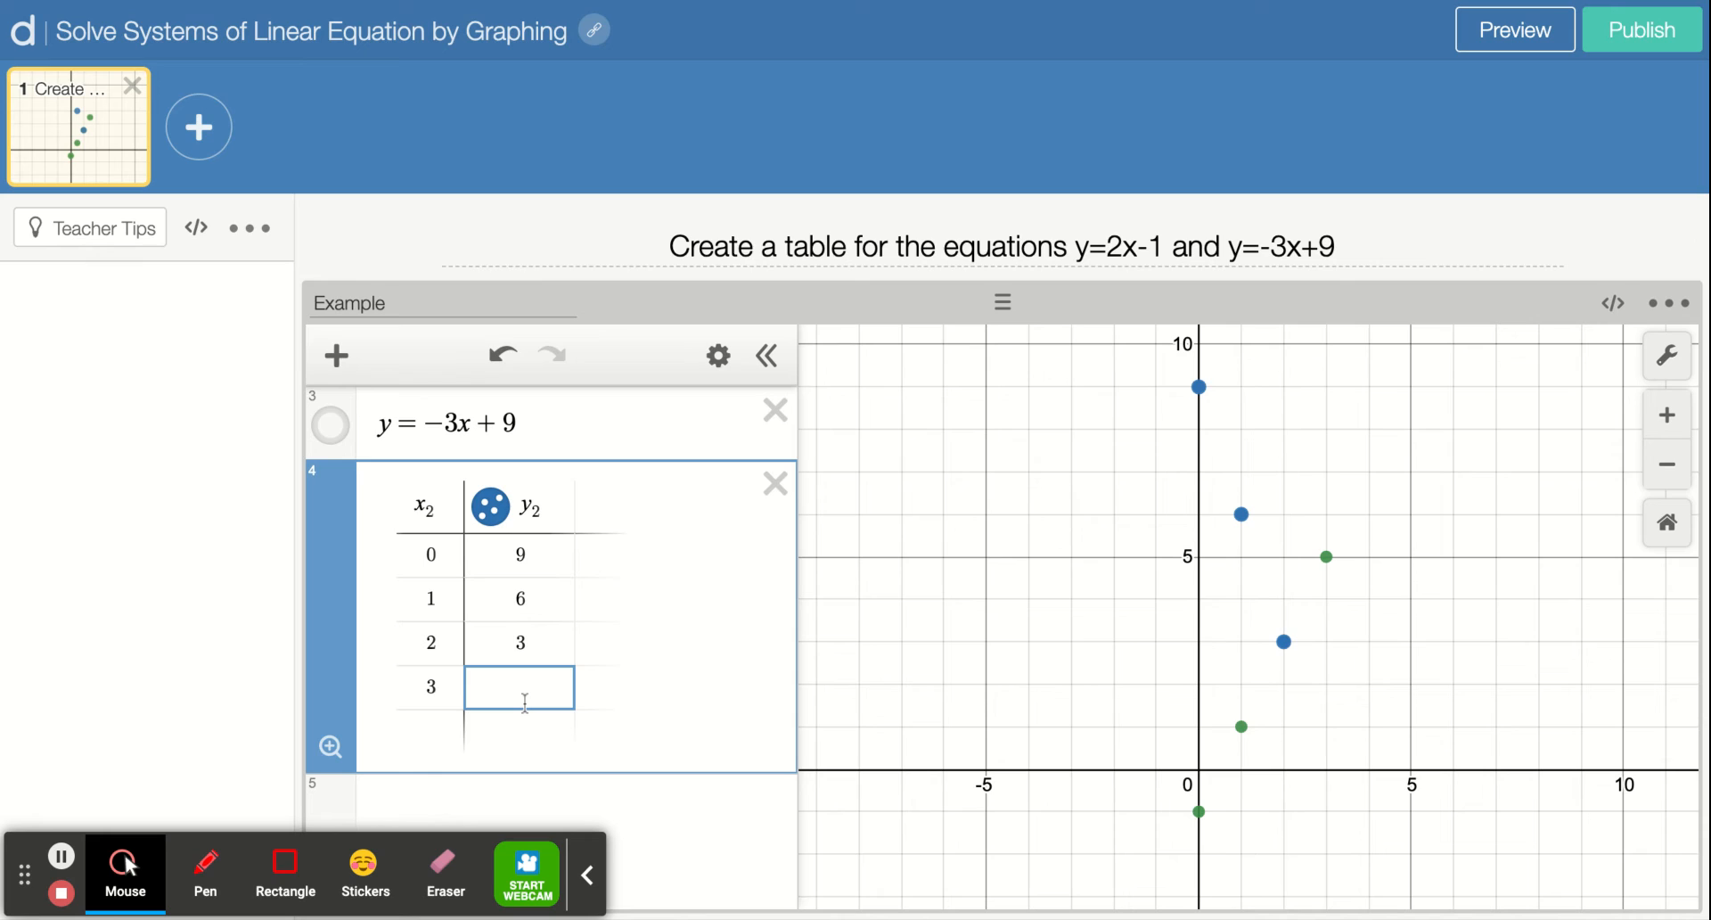
{"action": "type", "text": "0"}
Compare the rows of both value tables and show the coordinates of the plotted point the two equations share.
{"action": "scroll", "coordinate": [540, 617], "scroll_direction": "up", "scroll_amount": 4}
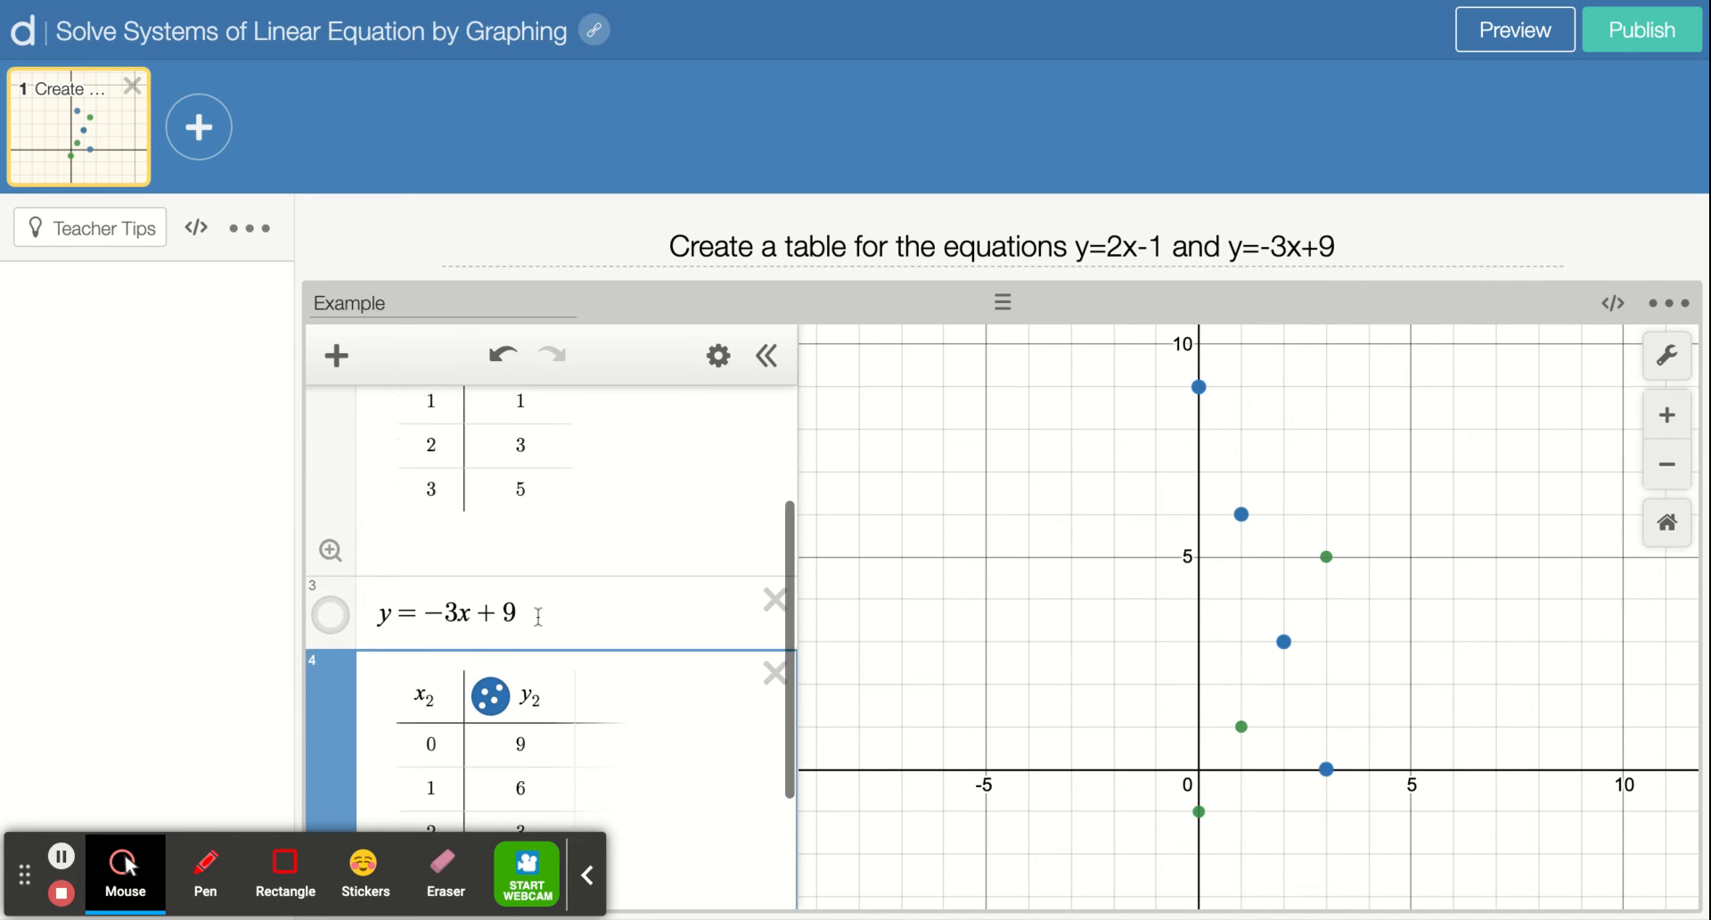
{"action": "scroll", "coordinate": [538, 617], "scroll_direction": "down", "scroll_amount": 5}
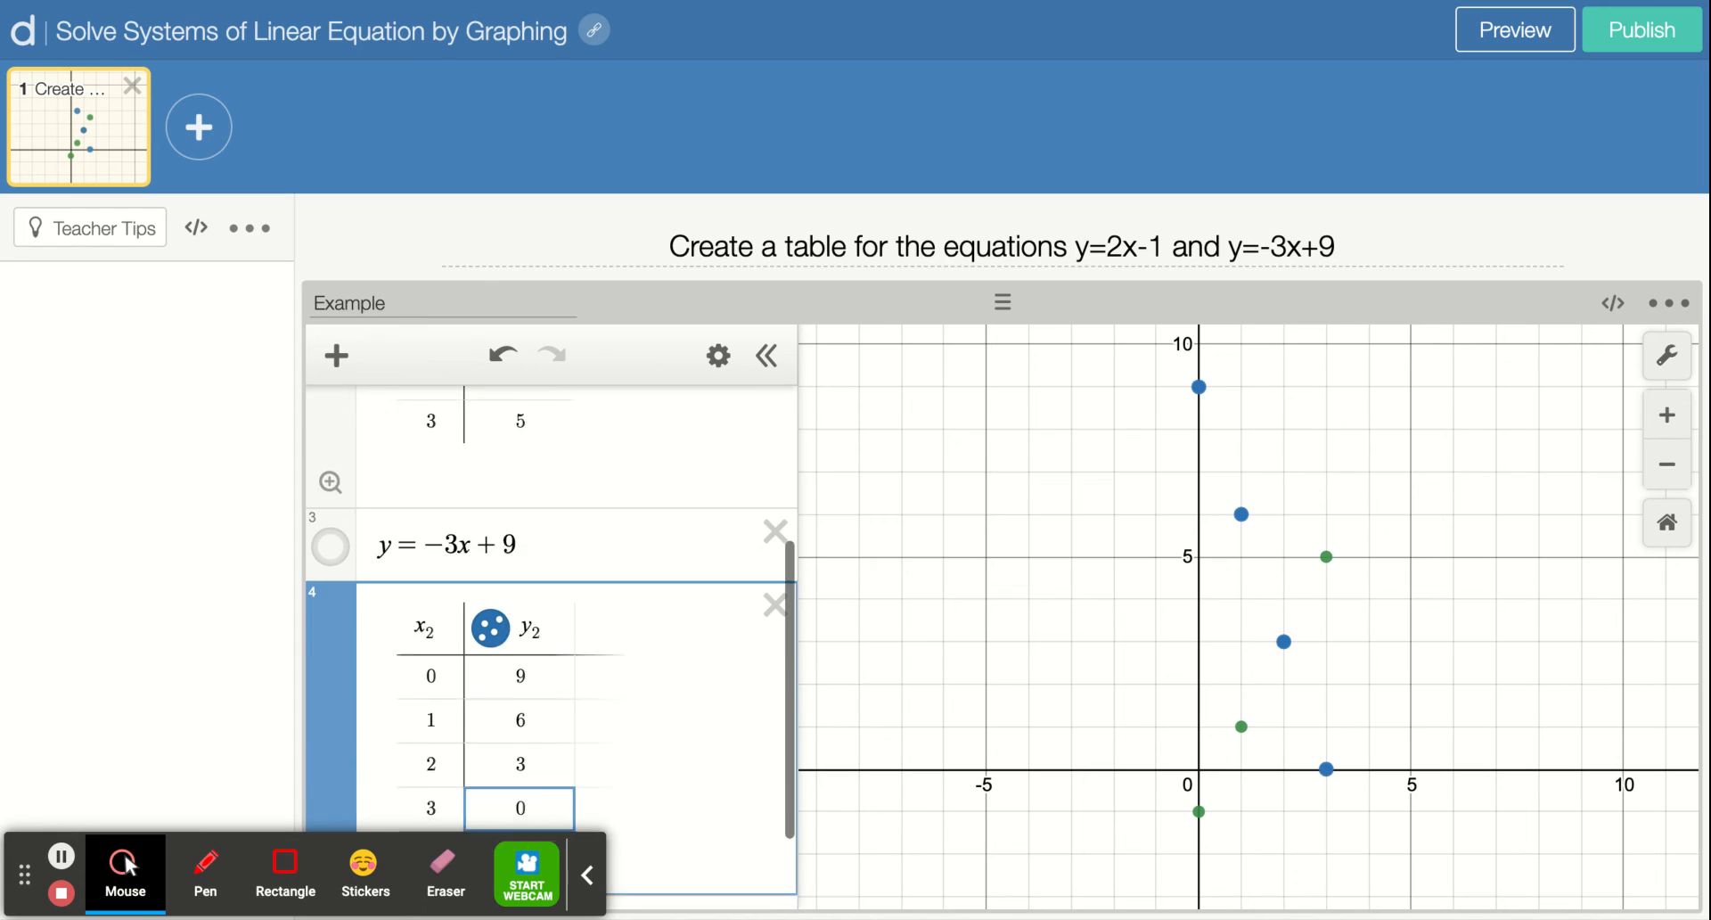
{"action": "scroll", "coordinate": [539, 617], "scroll_direction": "up", "scroll_amount": 4}
{"action": "scroll", "coordinate": [550, 617], "scroll_direction": "down", "scroll_amount": 4}
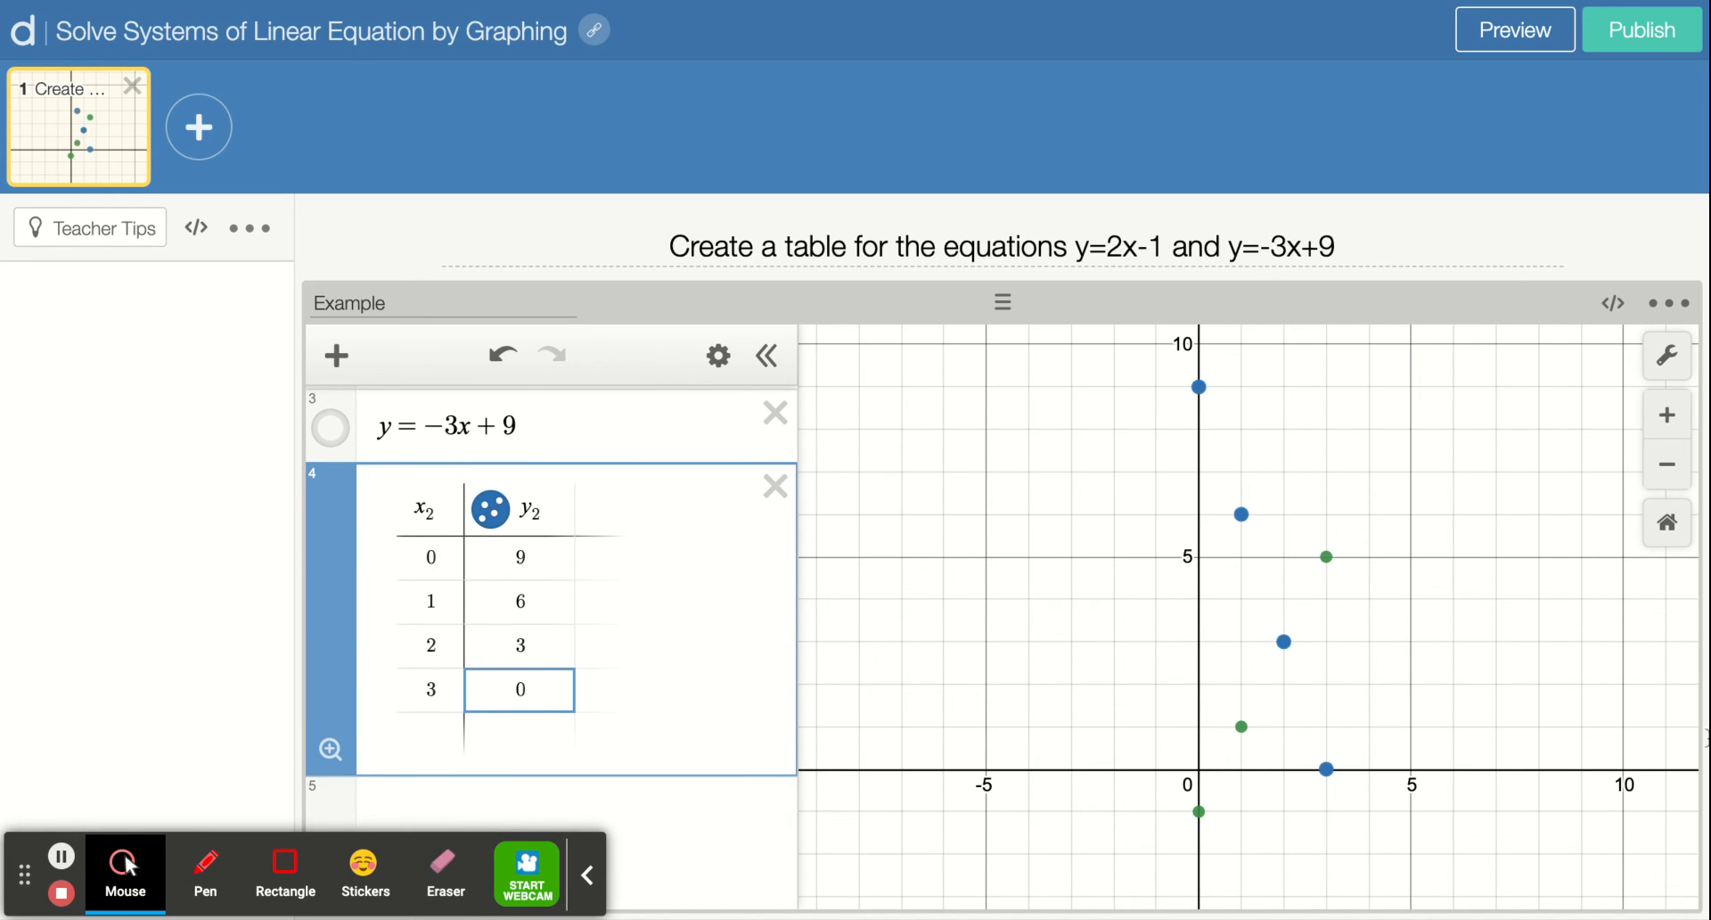
{"action": "left_click", "coordinate": [1287, 641]}
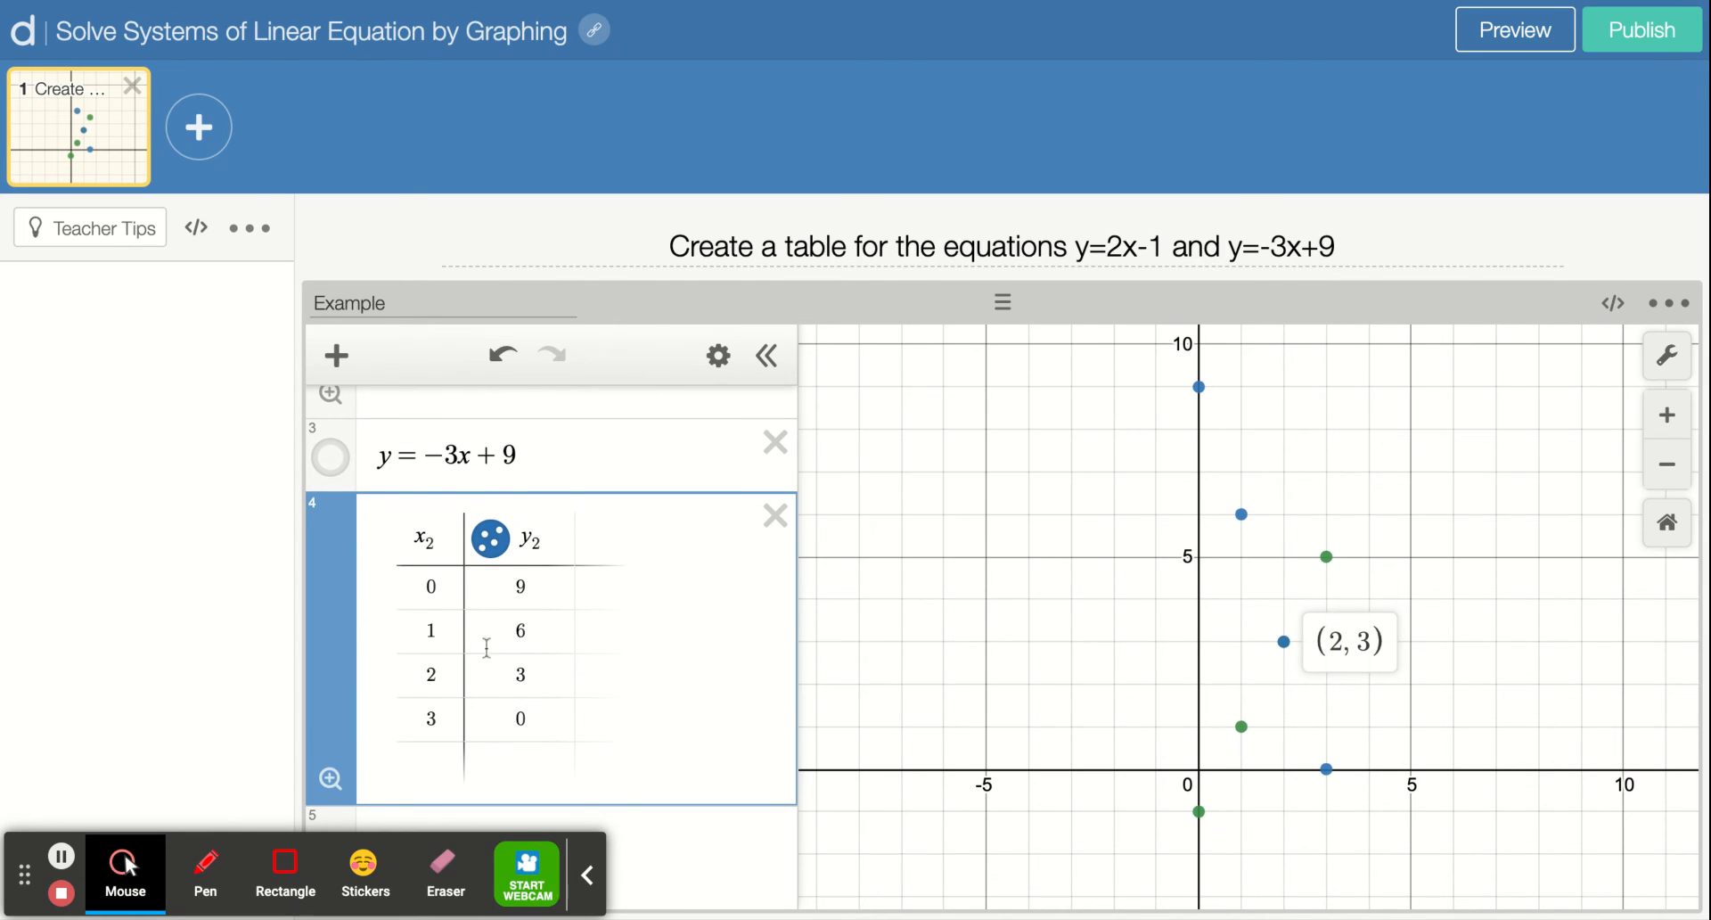
{"action": "left_click", "coordinate": [437, 678]}
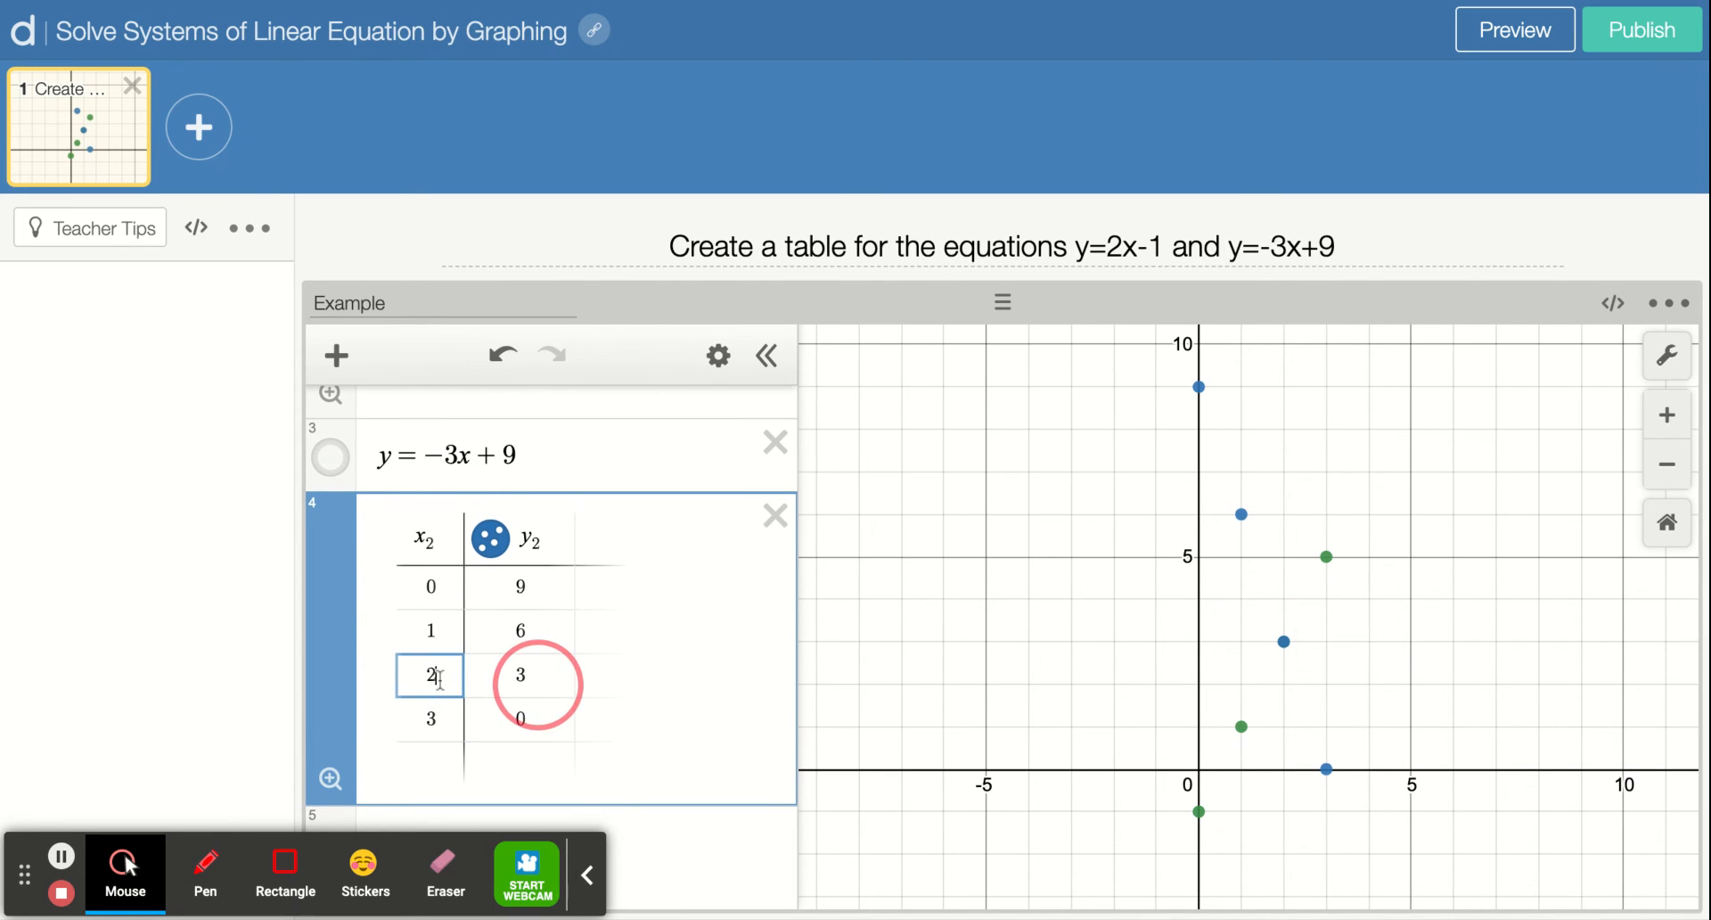
{"action": "scroll", "coordinate": [439, 679], "scroll_direction": "up", "scroll_amount": 4}
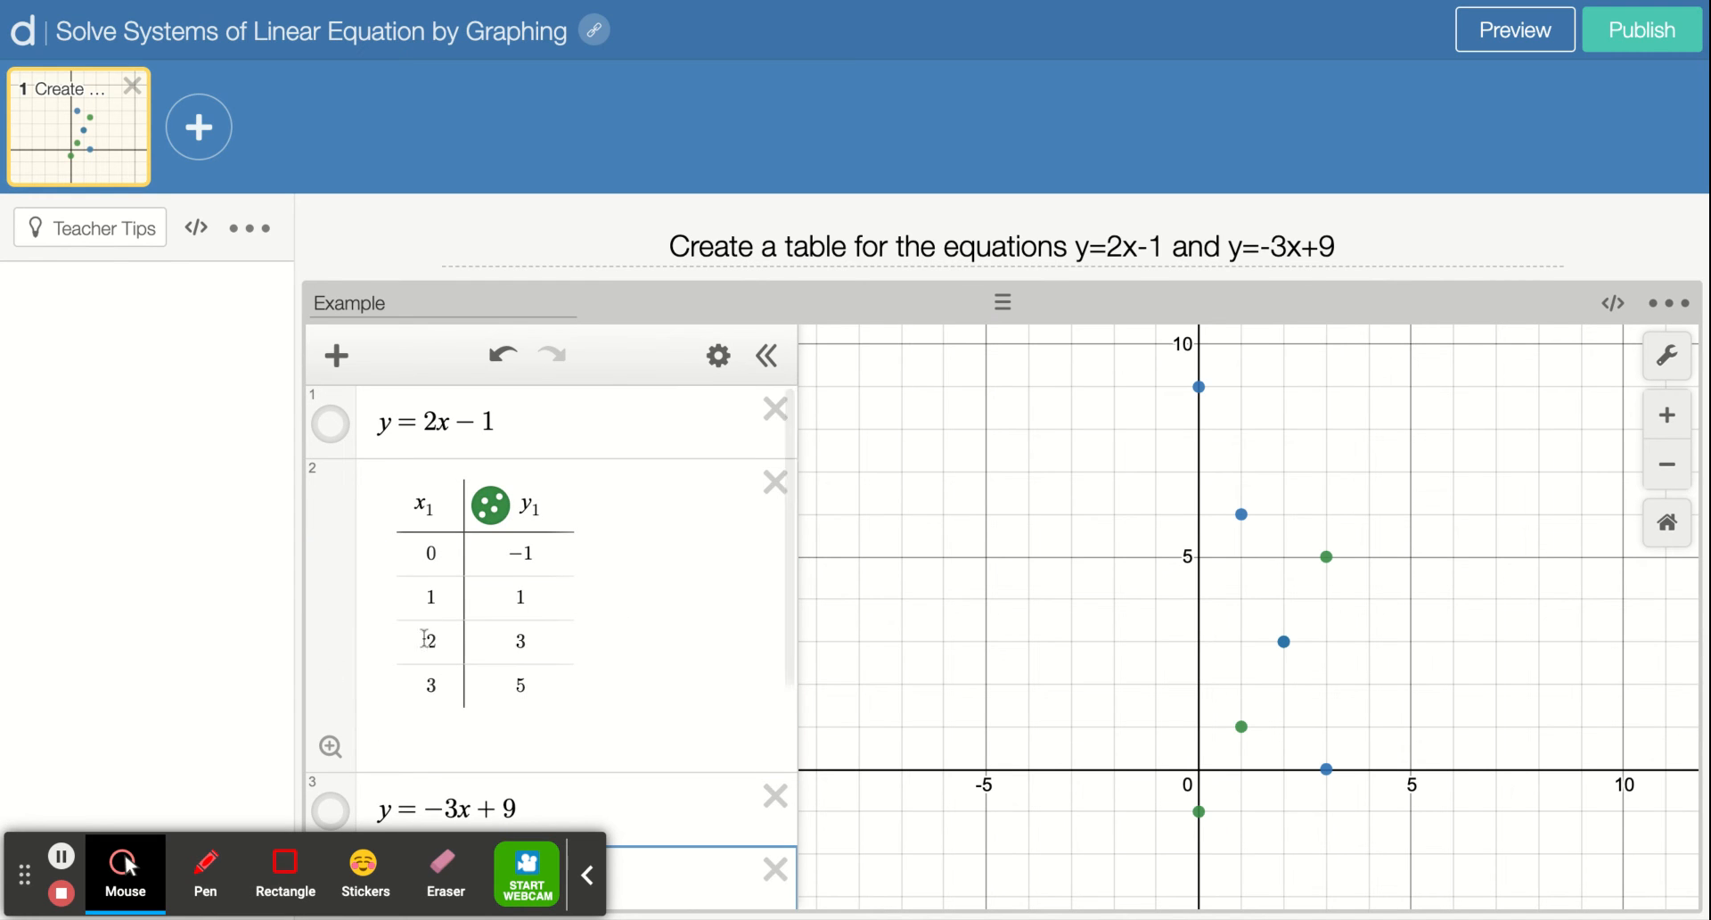
Add the question "What is the solution to the system?" in the empty row below the y=-3x+9 table.
{"action": "left_click", "coordinate": [425, 641]}
{"action": "scroll", "coordinate": [425, 641], "scroll_direction": "down", "scroll_amount": 4}
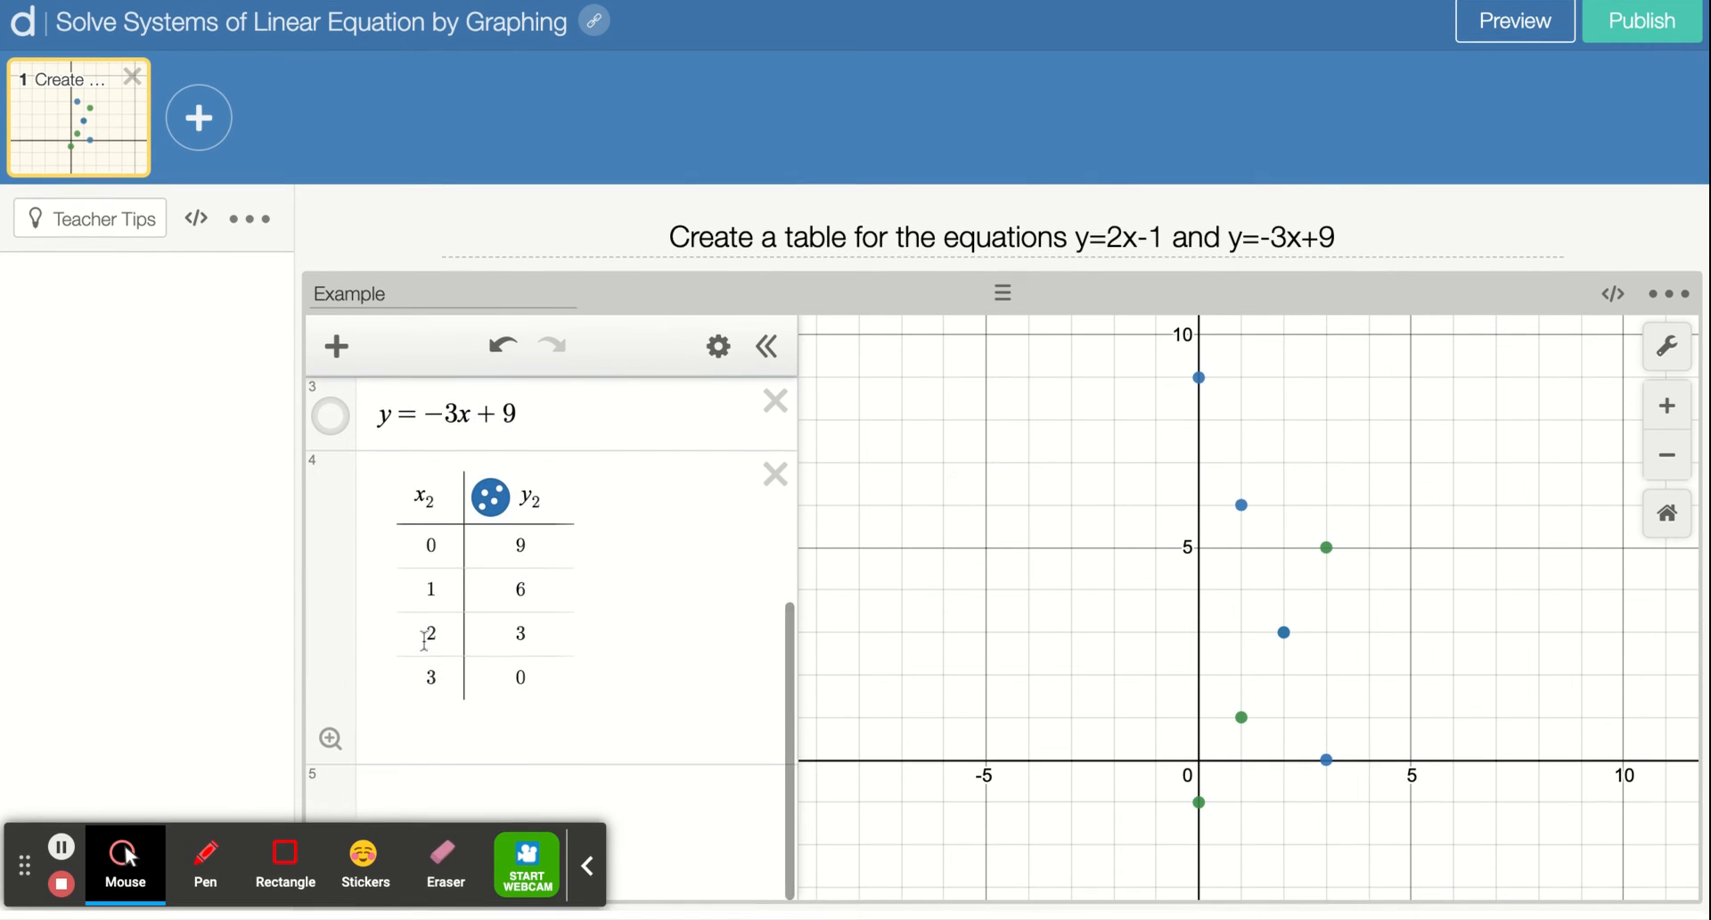
{"action": "left_click", "coordinate": [543, 800]}
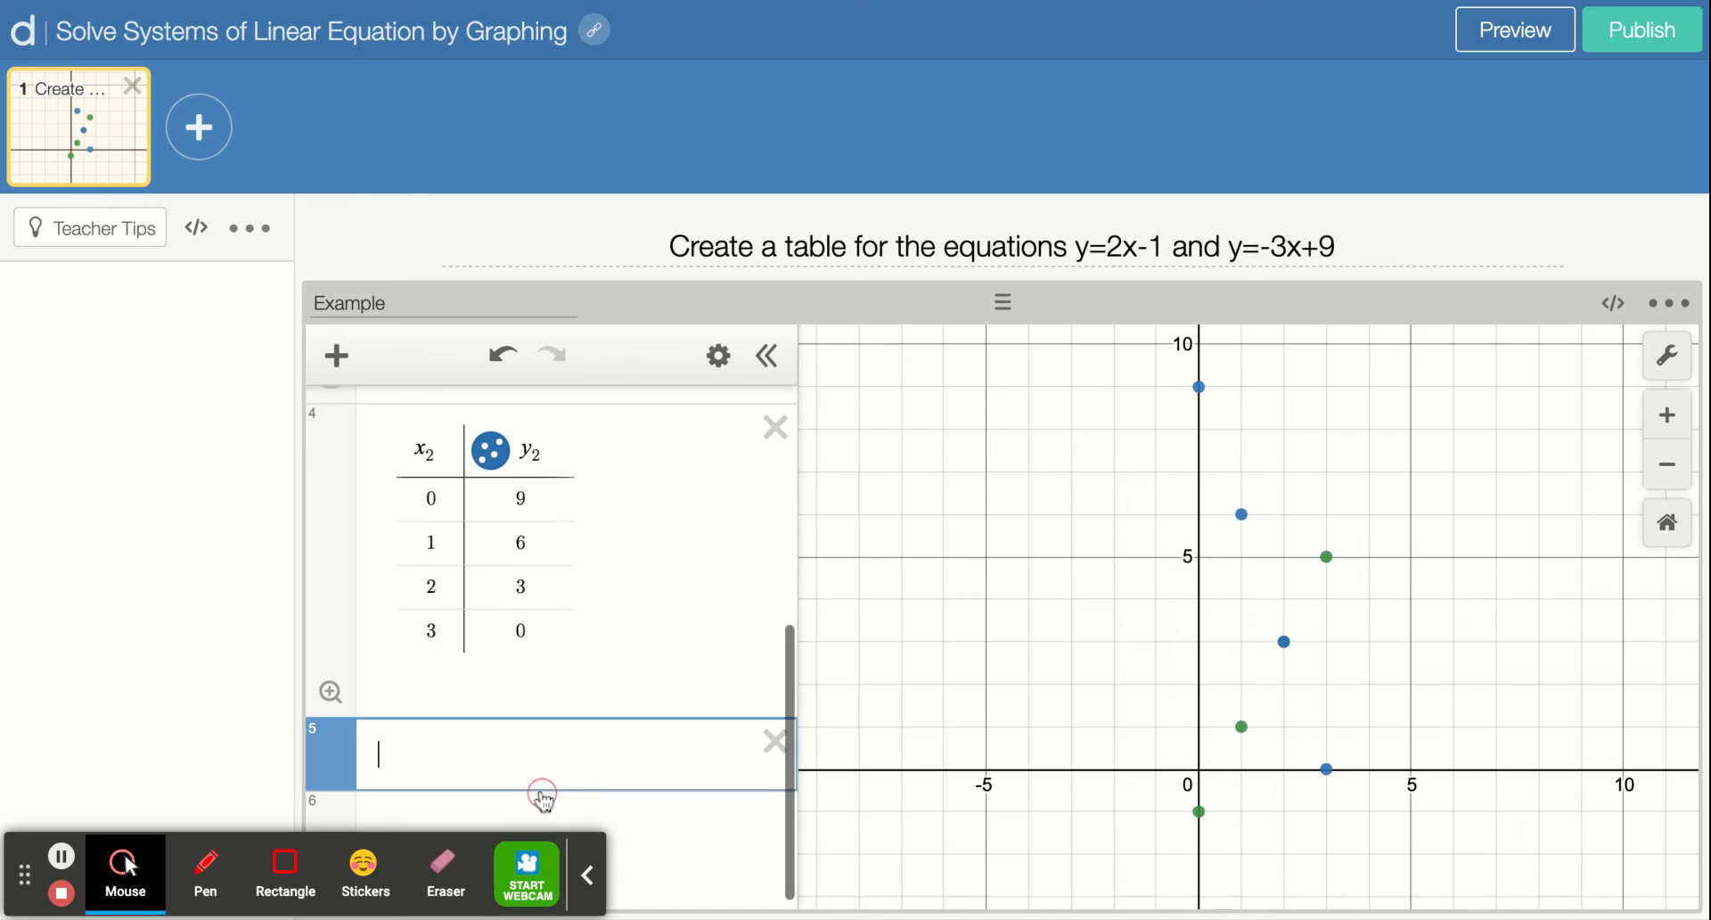
{"action": "type", "text": "Wha"}
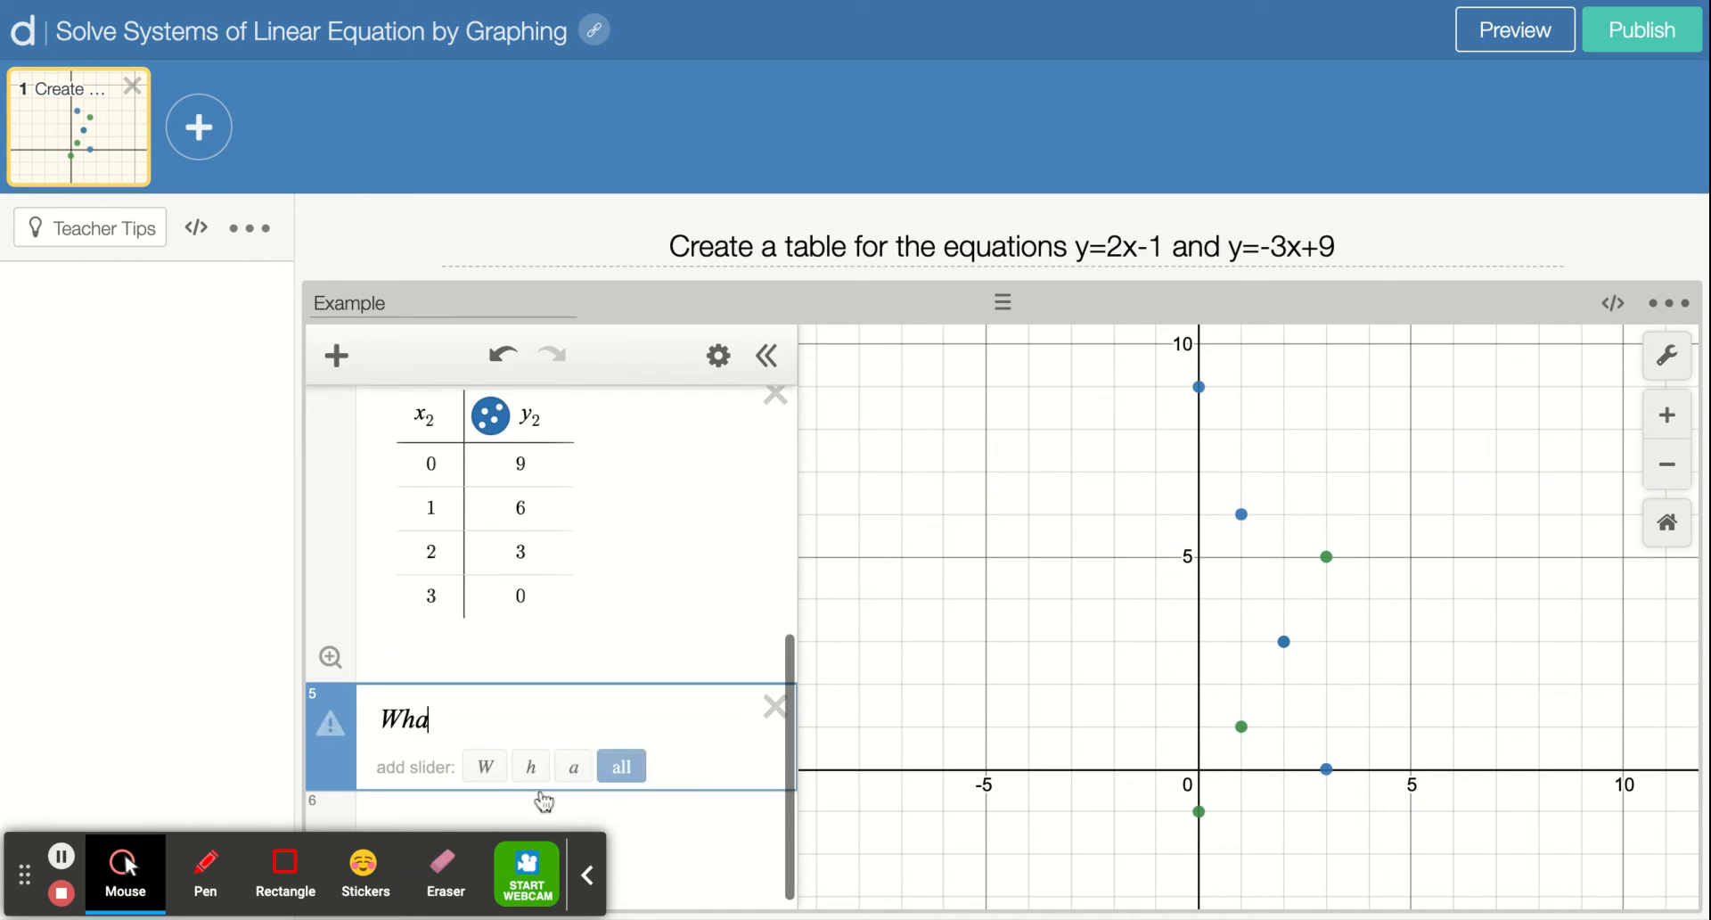
{"action": "type", "text": "t is the"}
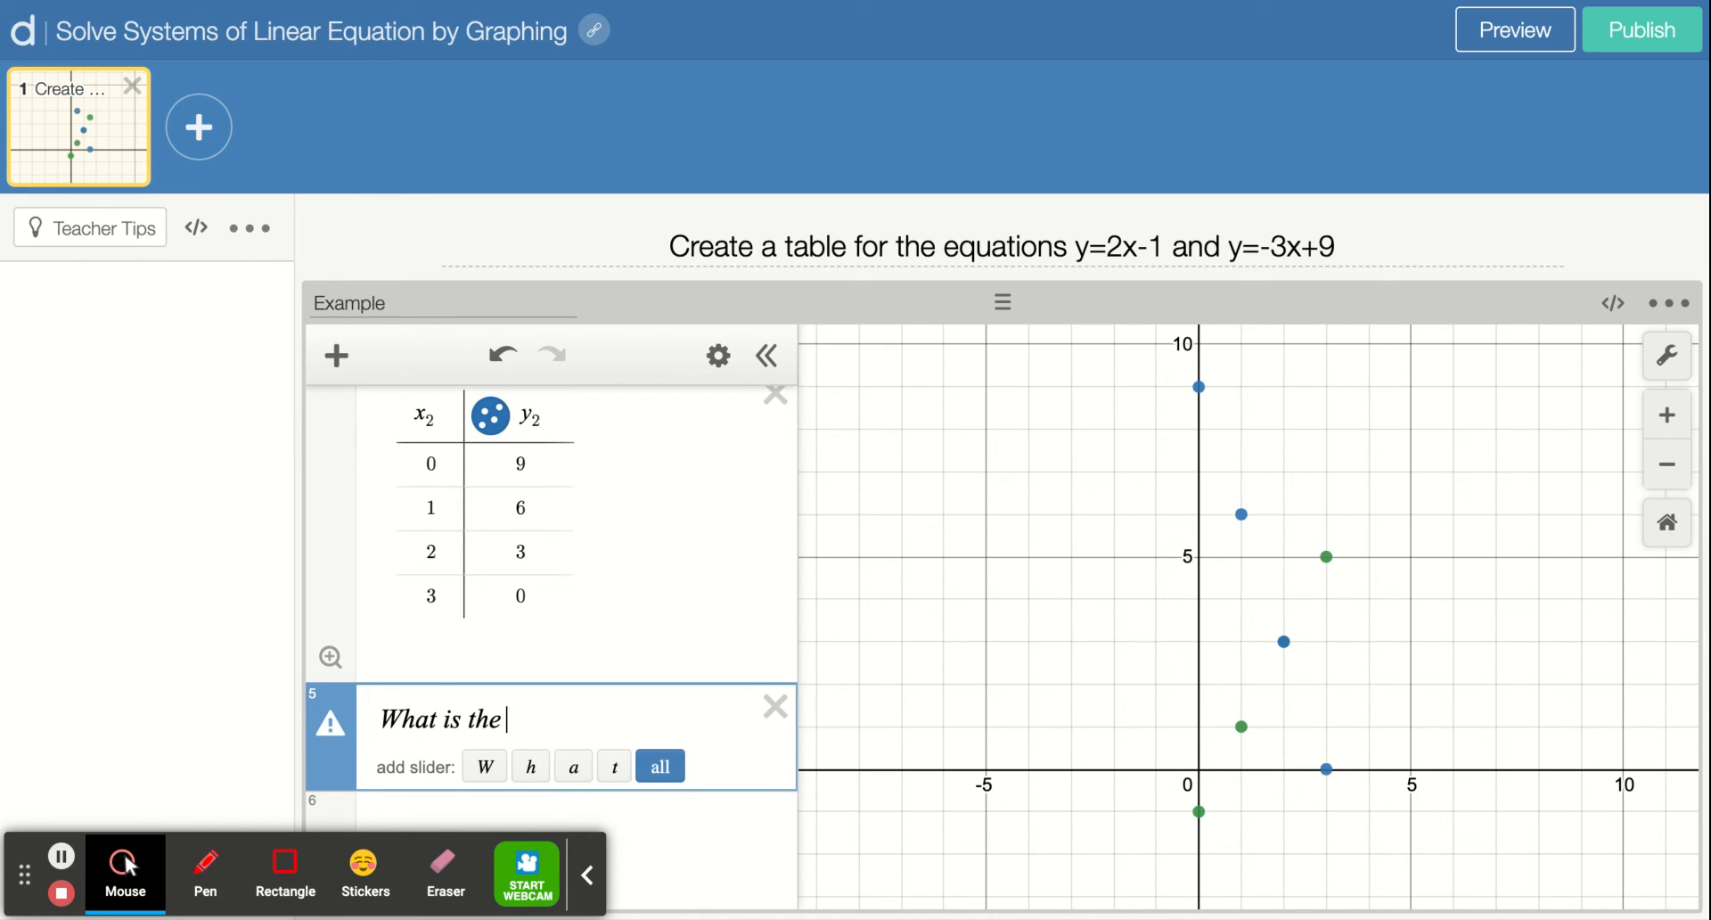
{"action": "type", "text": " solution to the syste"}
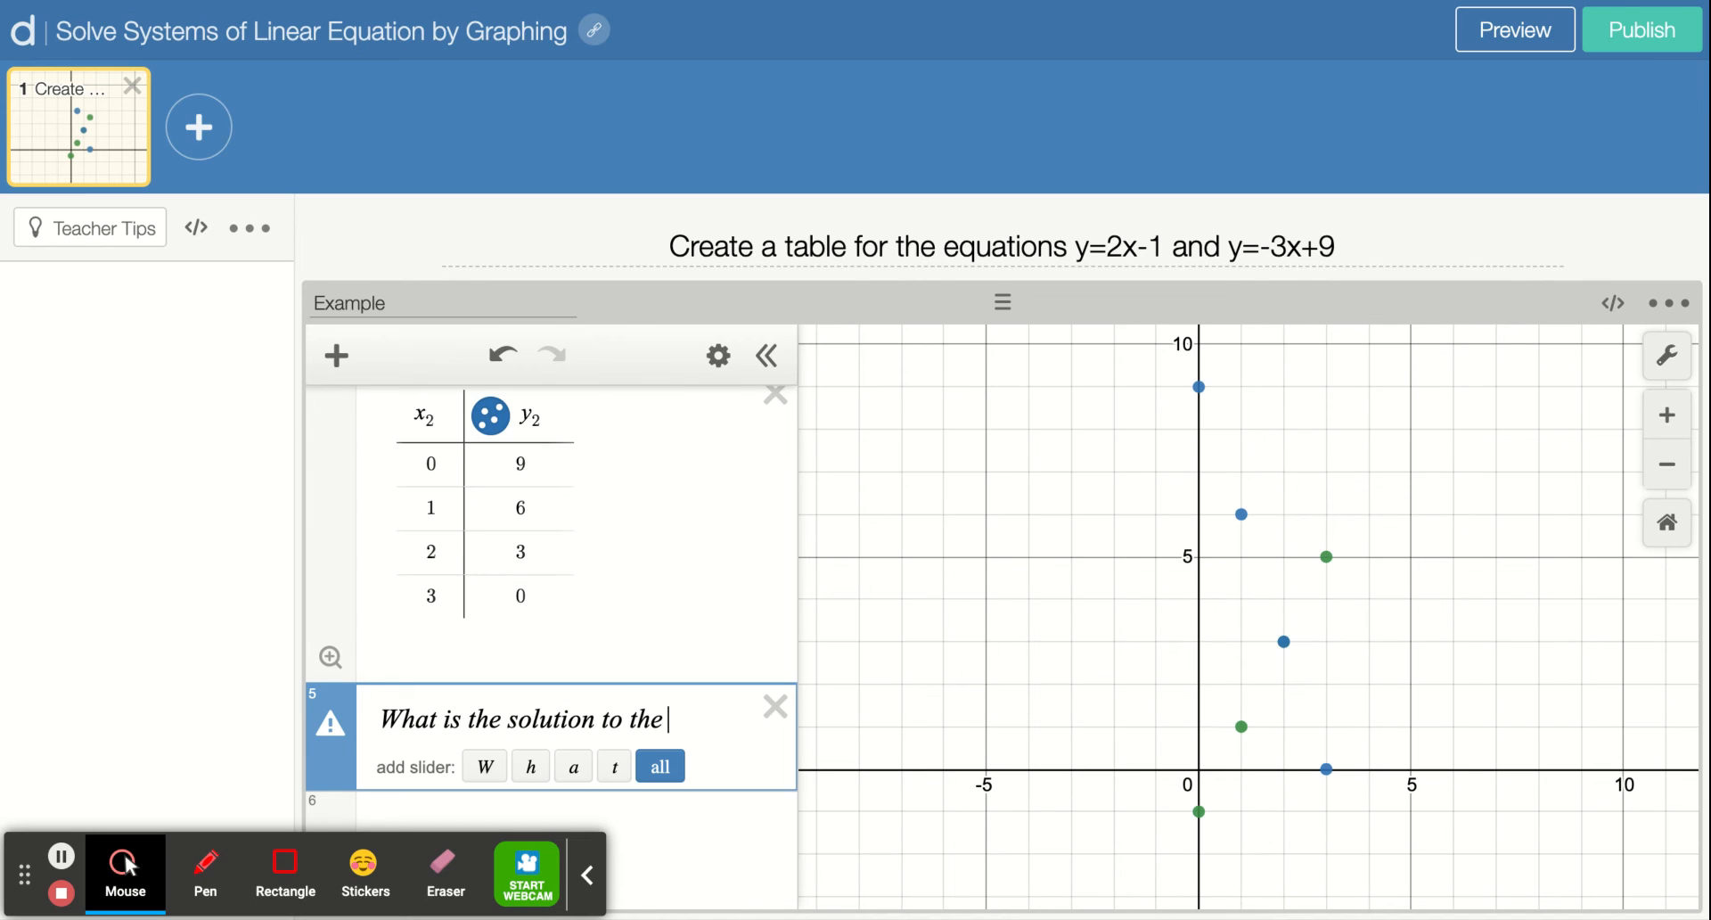
{"action": "type", "text": "m?"}
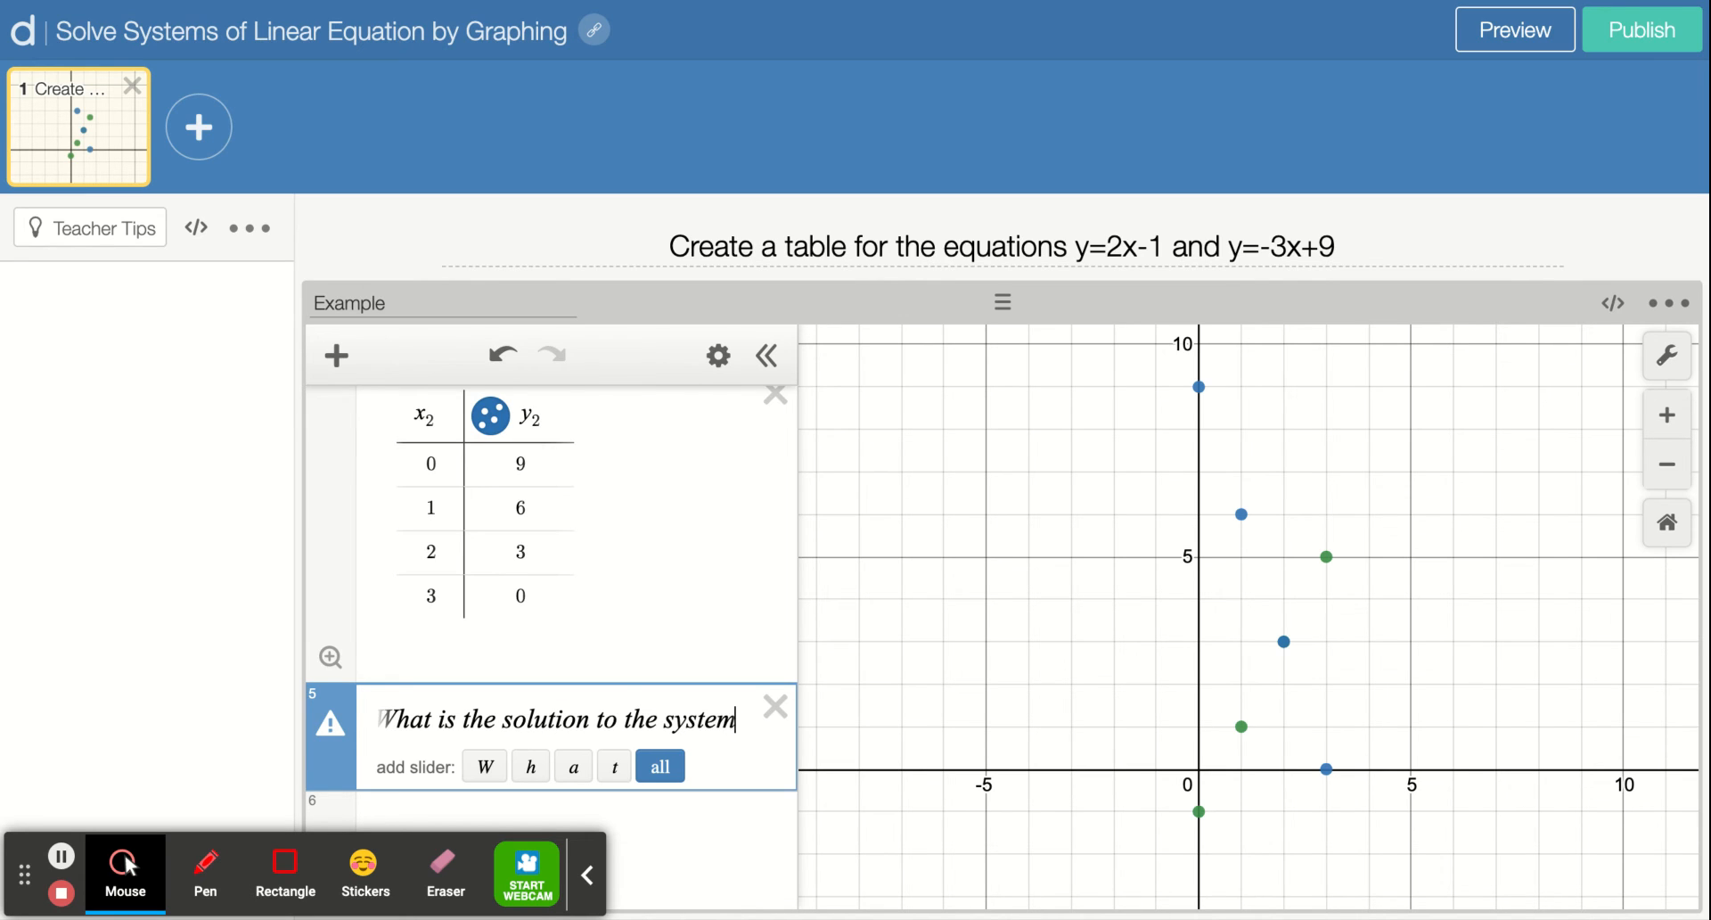
{"action": "left_click", "coordinate": [515, 807]}
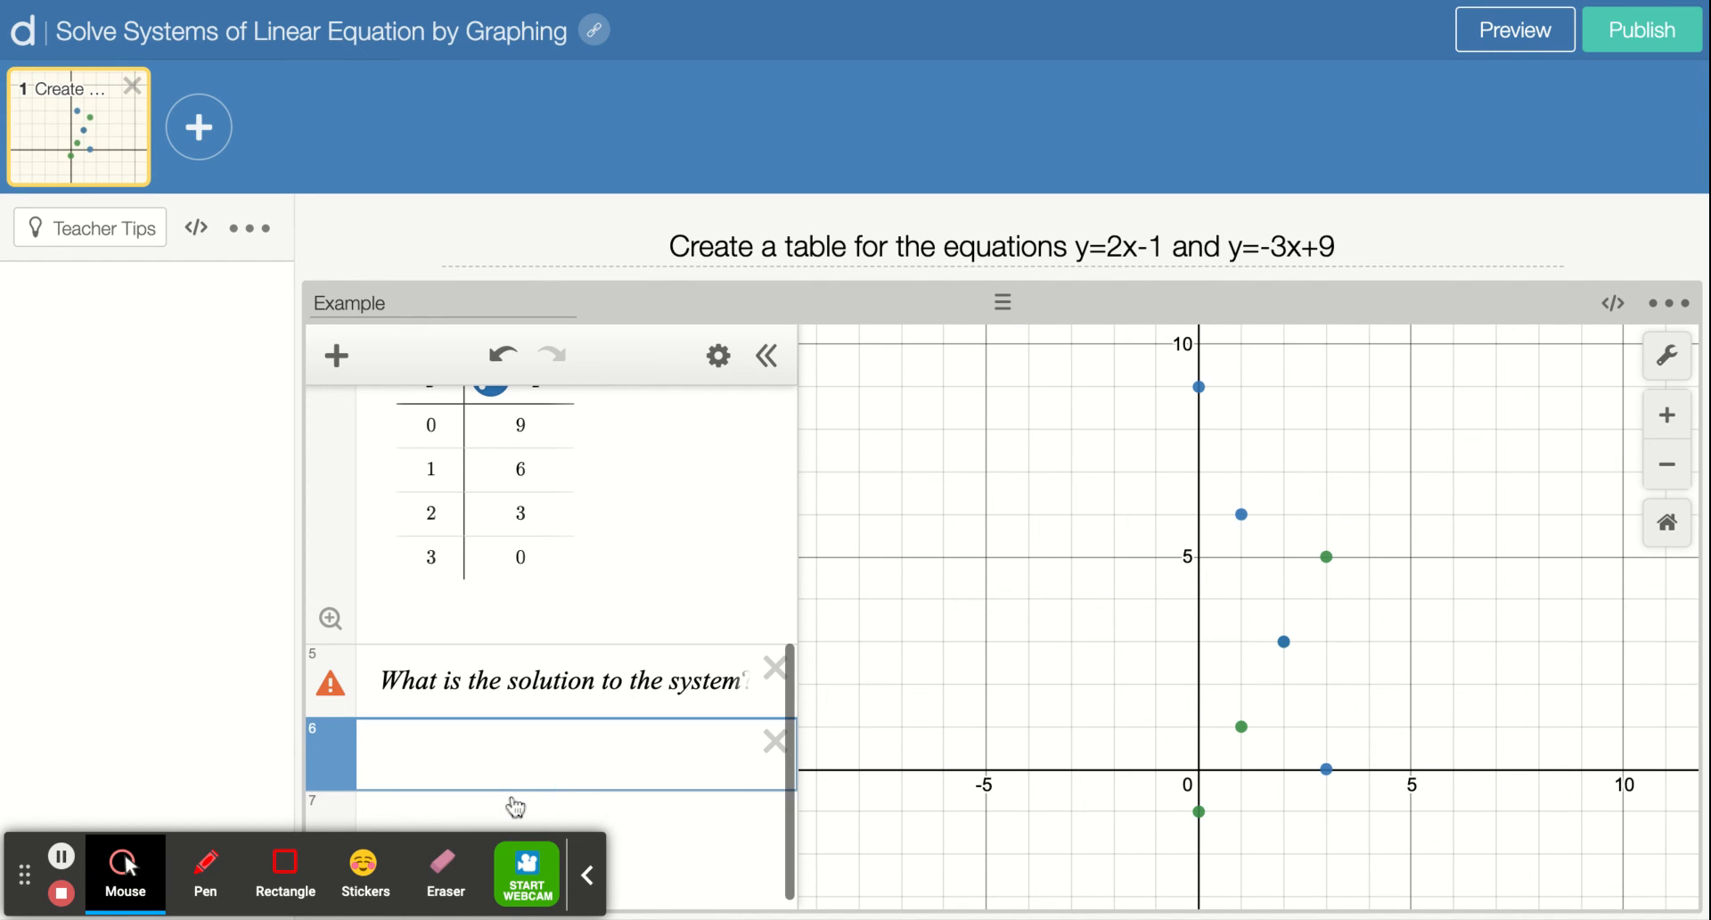
{"action": "type", "text": "("}
{"action": "key", "text": "BackSpace"}
{"action": "type", "text": "the point"}
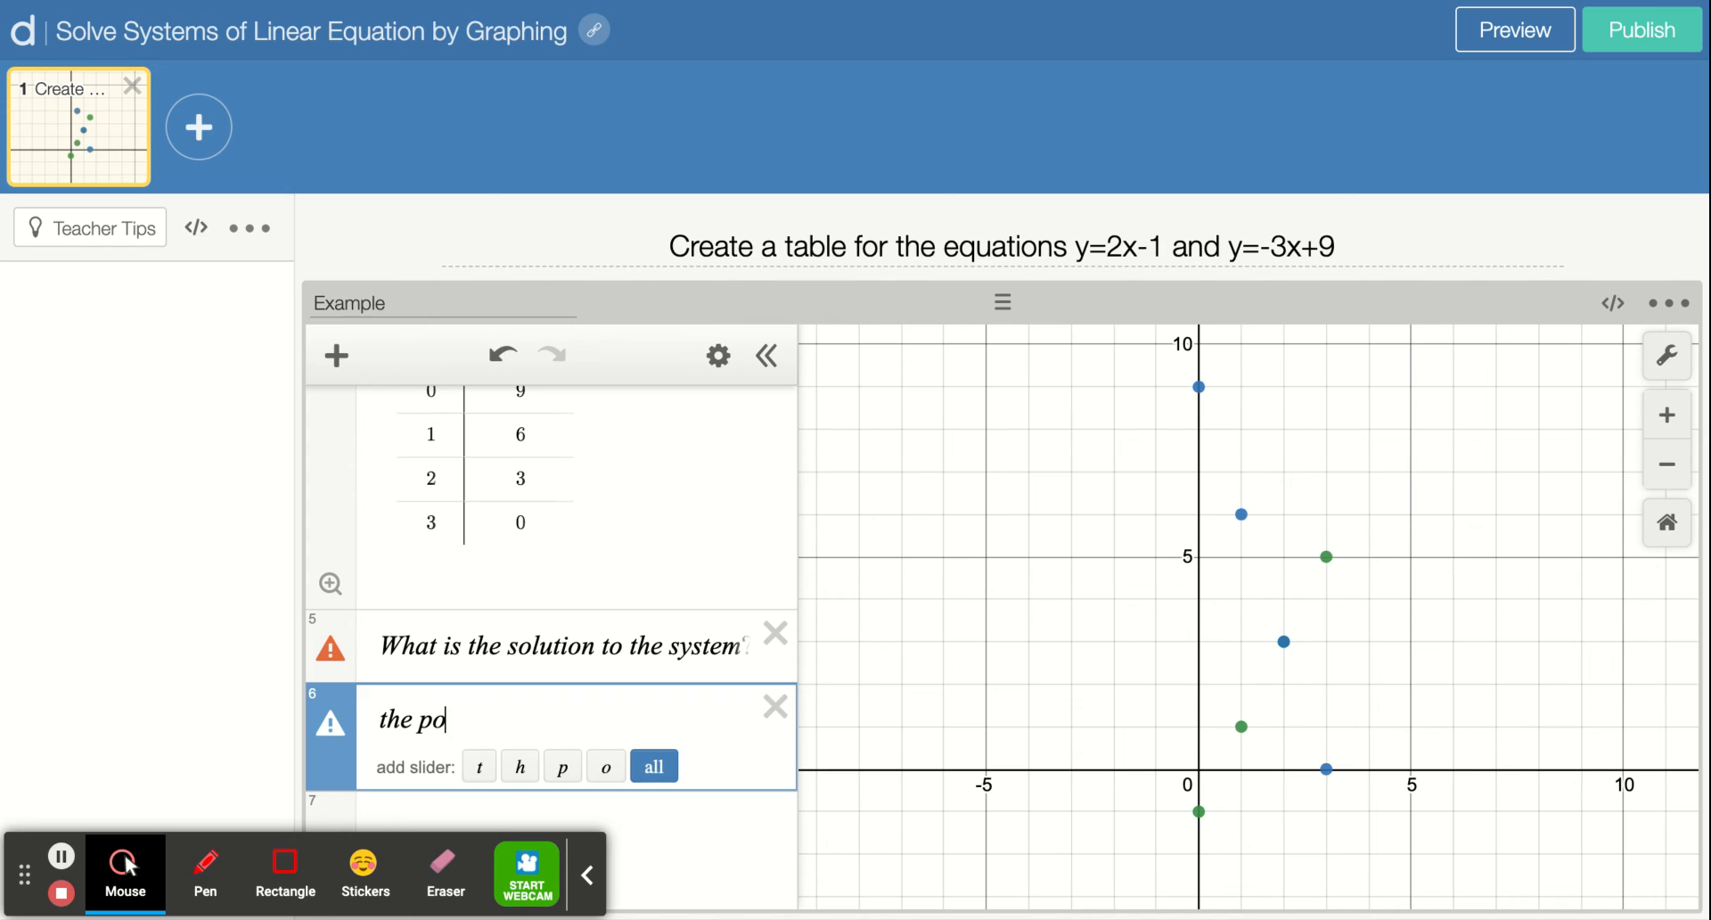
{"action": "key", "text": "BackSpace"}
{"action": "key", "text": "BackSpace"}
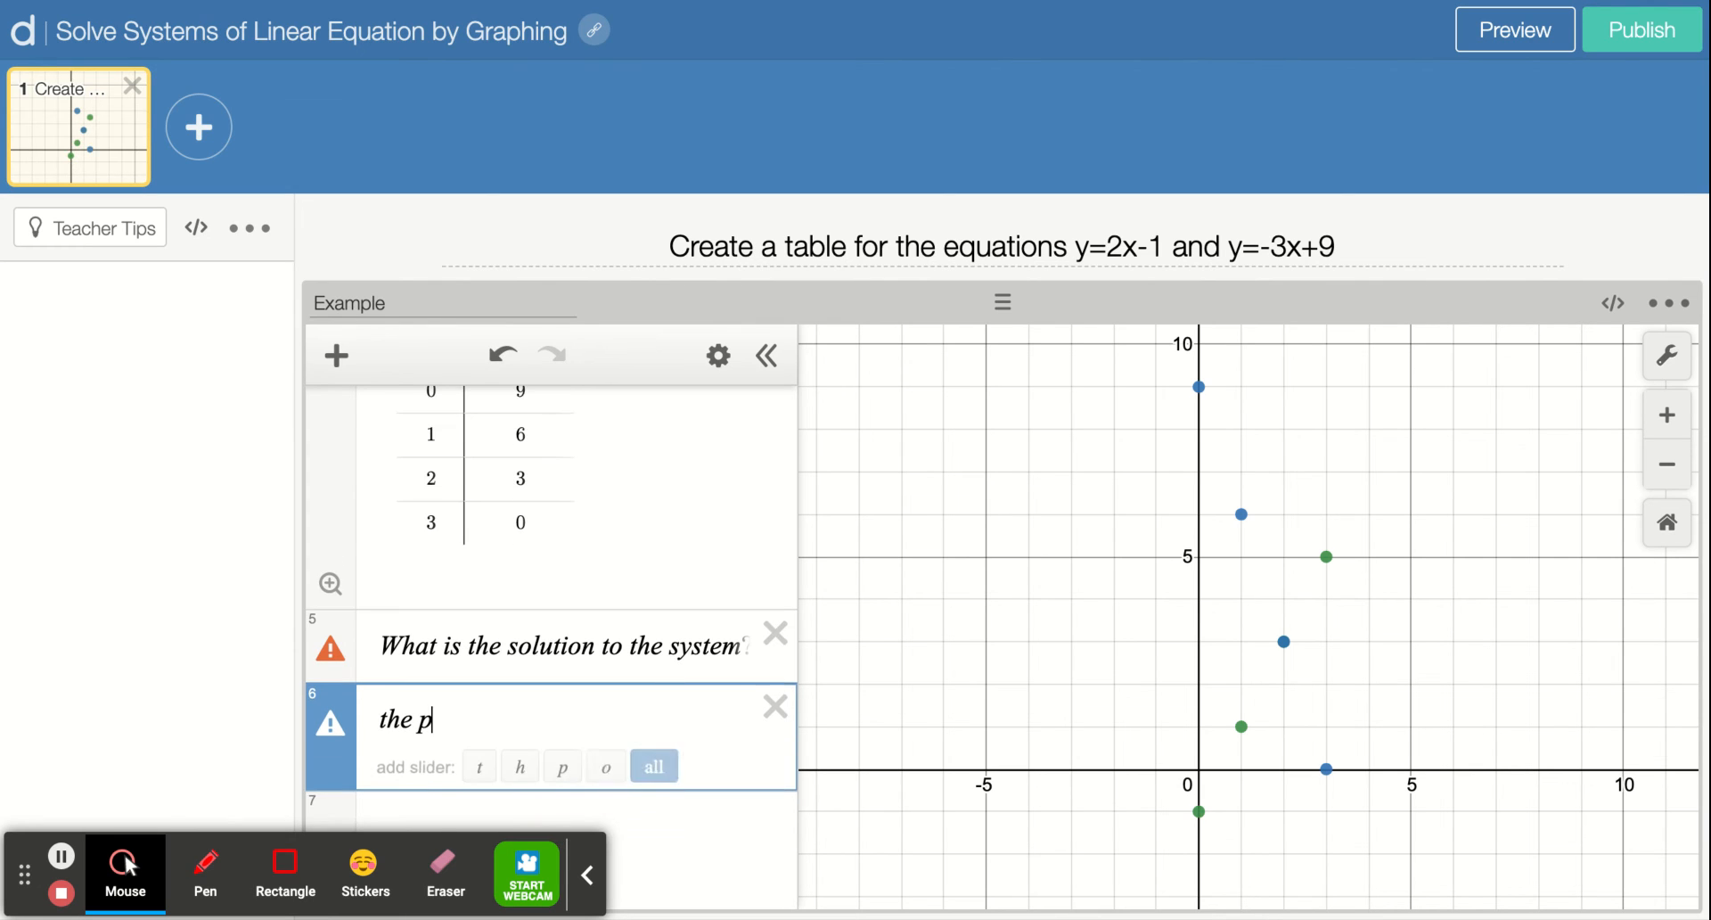
{"action": "type", "text": "oint"}
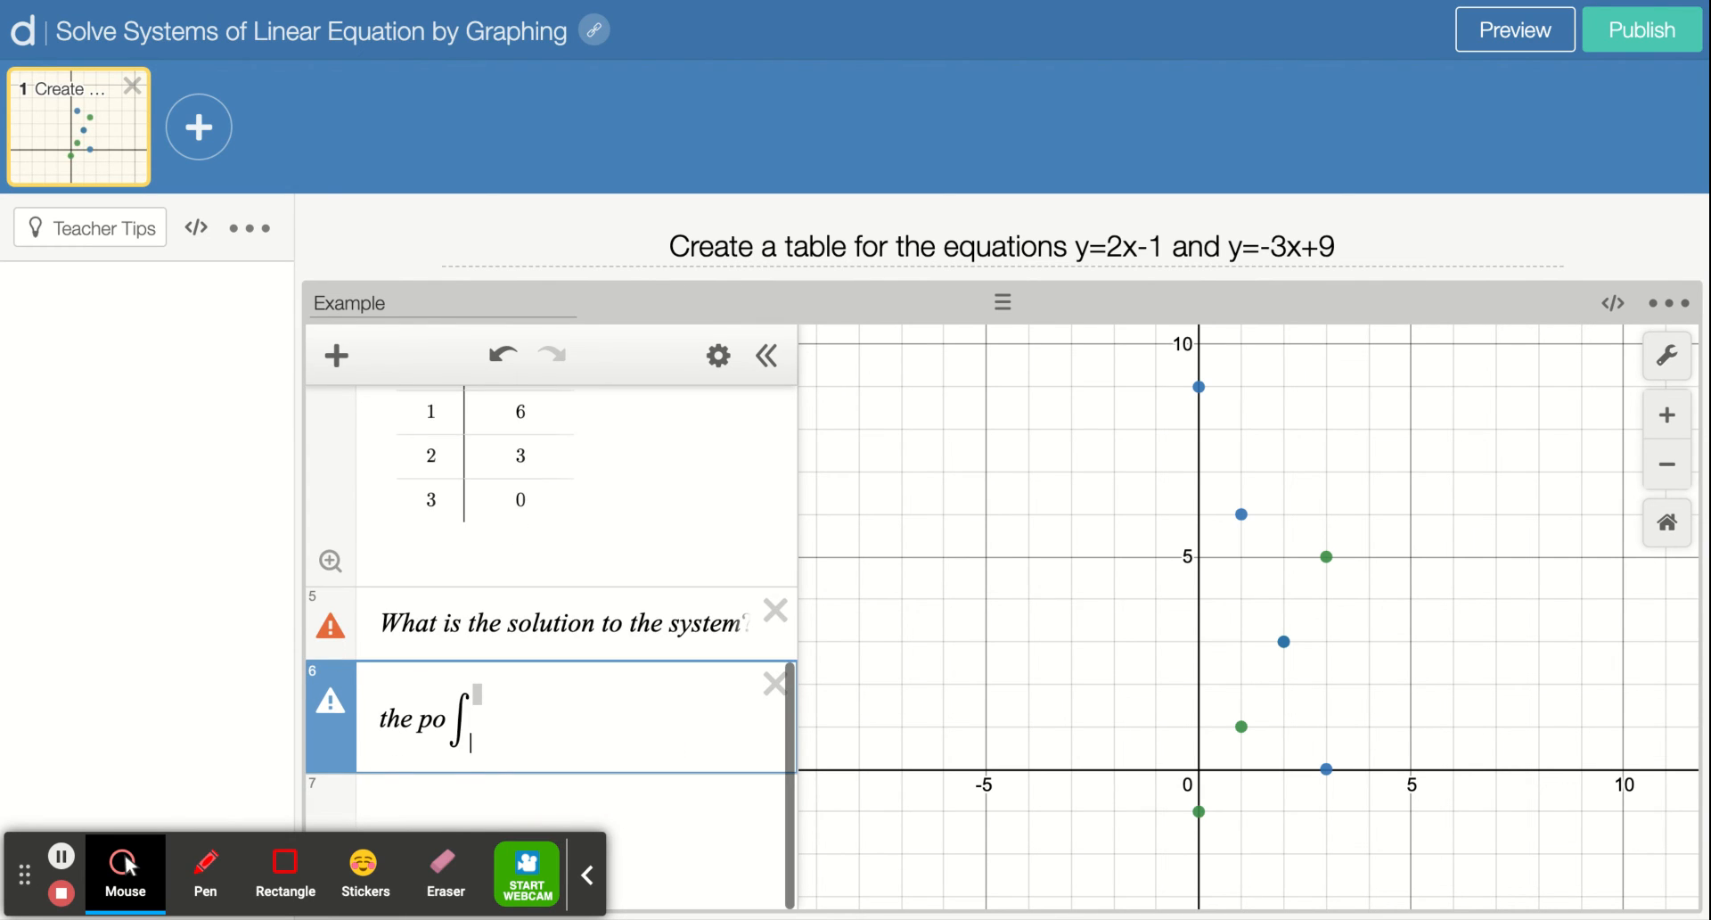
{"action": "key", "text": "BackSpace"}
{"action": "key", "text": "BackSpace"}
{"action": "key", "text": "BackSpace"}
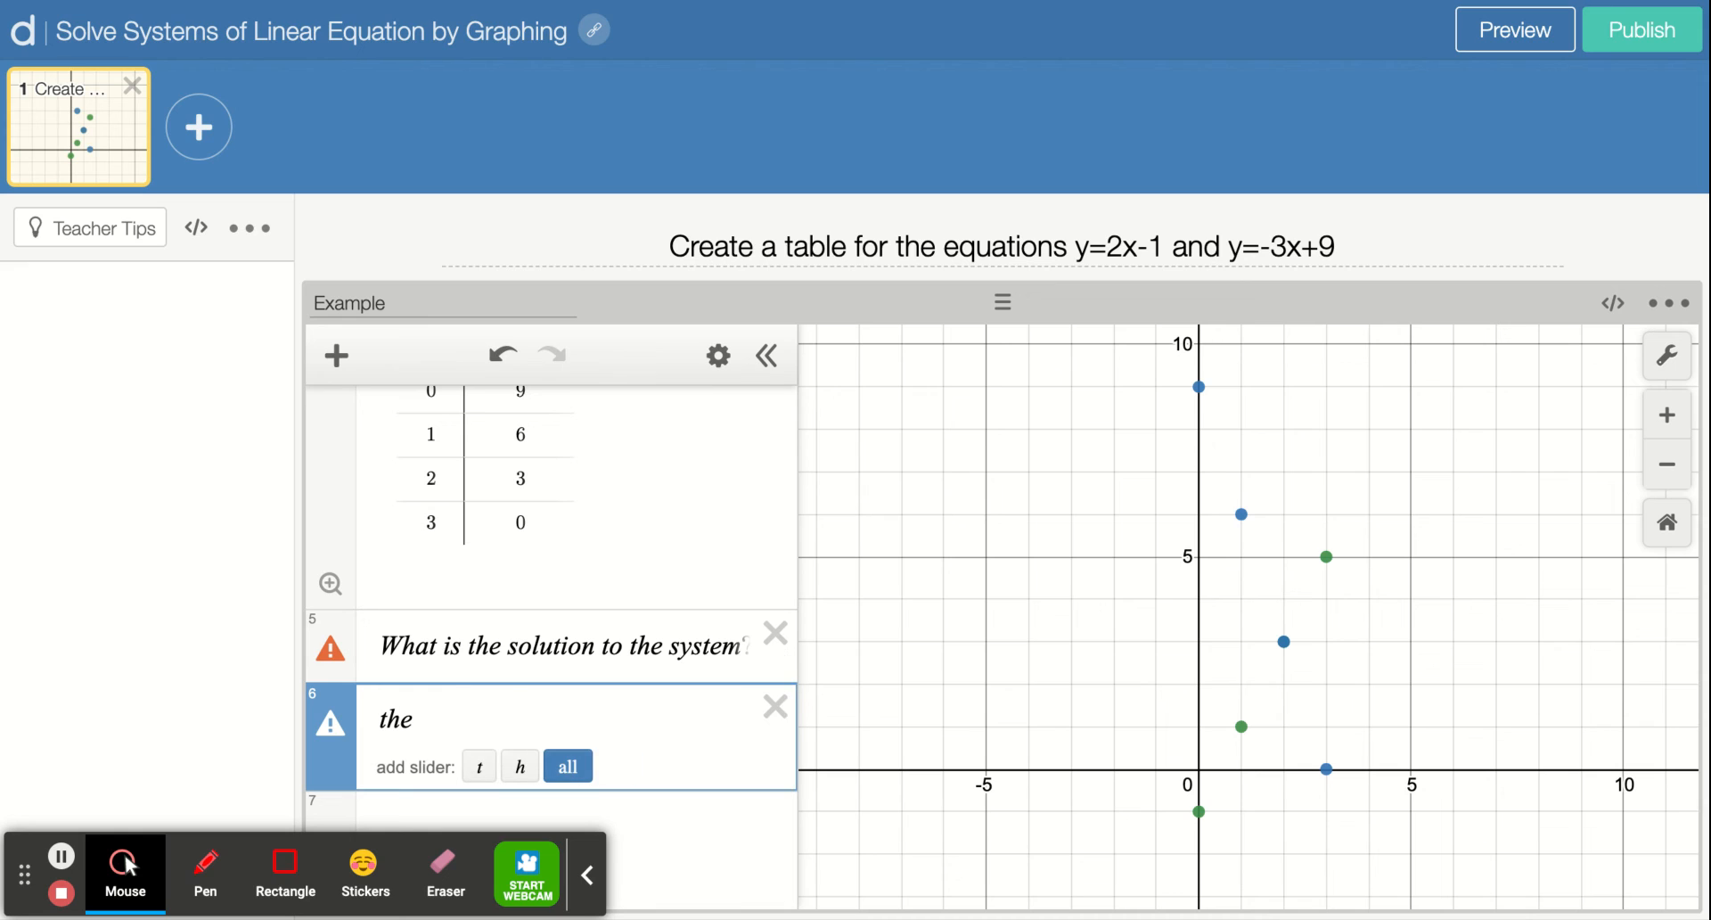
{"action": "key", "text": "BackSpace"}
{"action": "key", "text": "BackSpace"}
{"action": "key", "text": "BackSpace"}
{"action": "key", "text": "BackSpace"}
Append the answer (2,3) after a space to the solution question and show the coordinates of the shared plotted point.
{"action": "type", "text": "("}
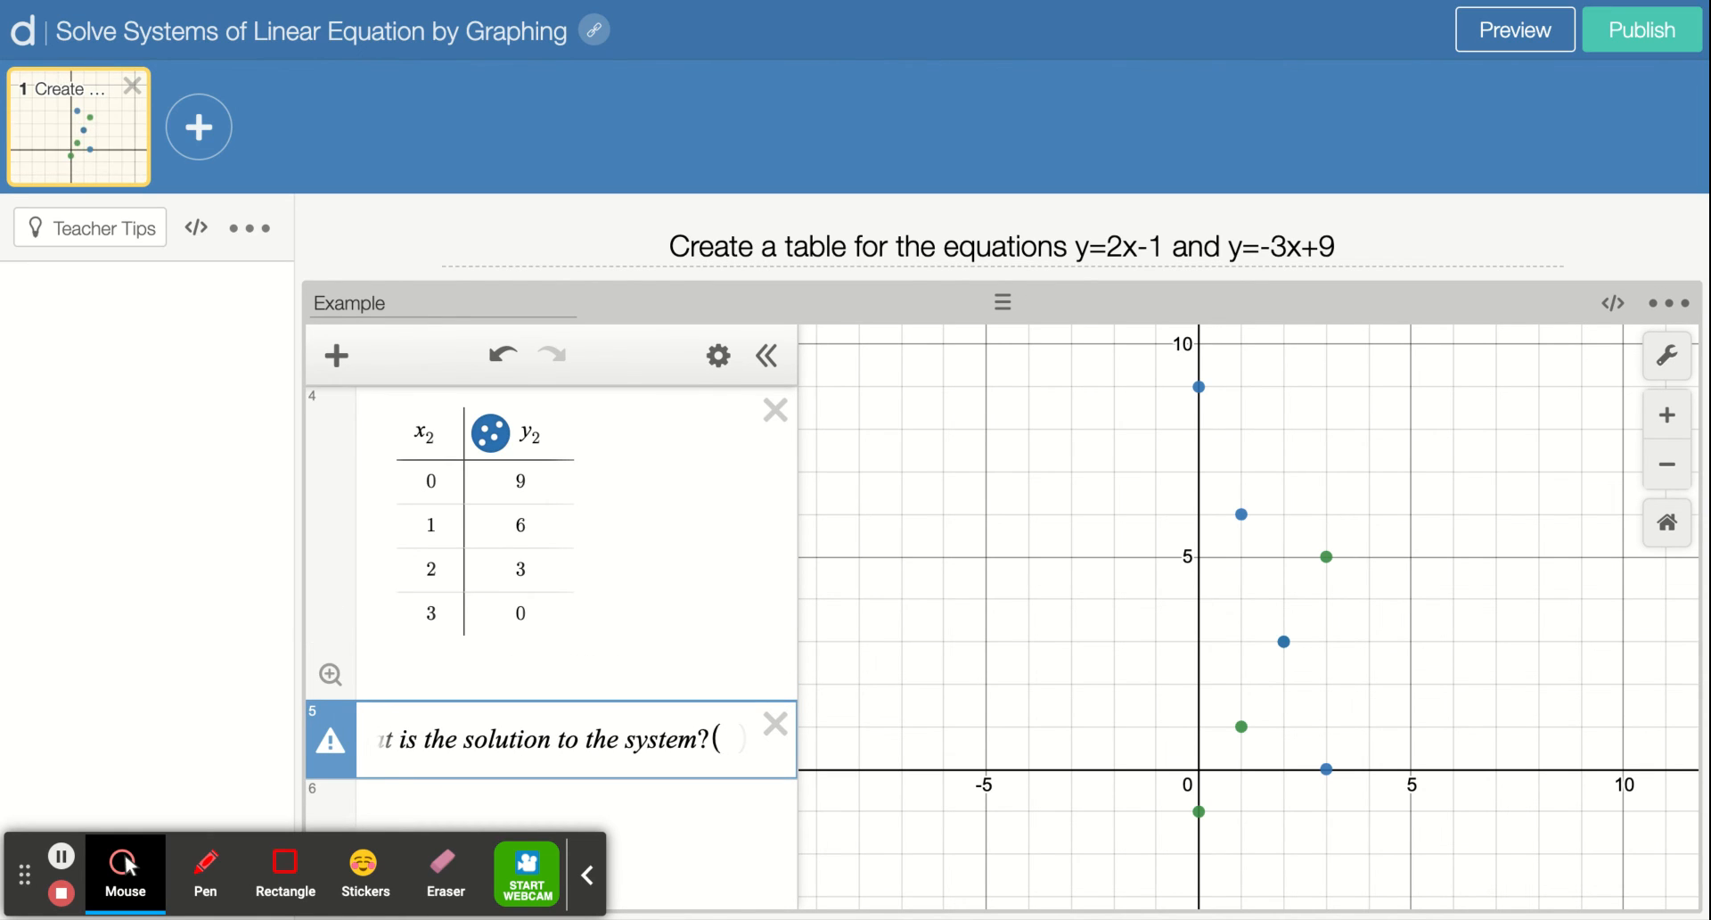
{"action": "type", "text": "2,"}
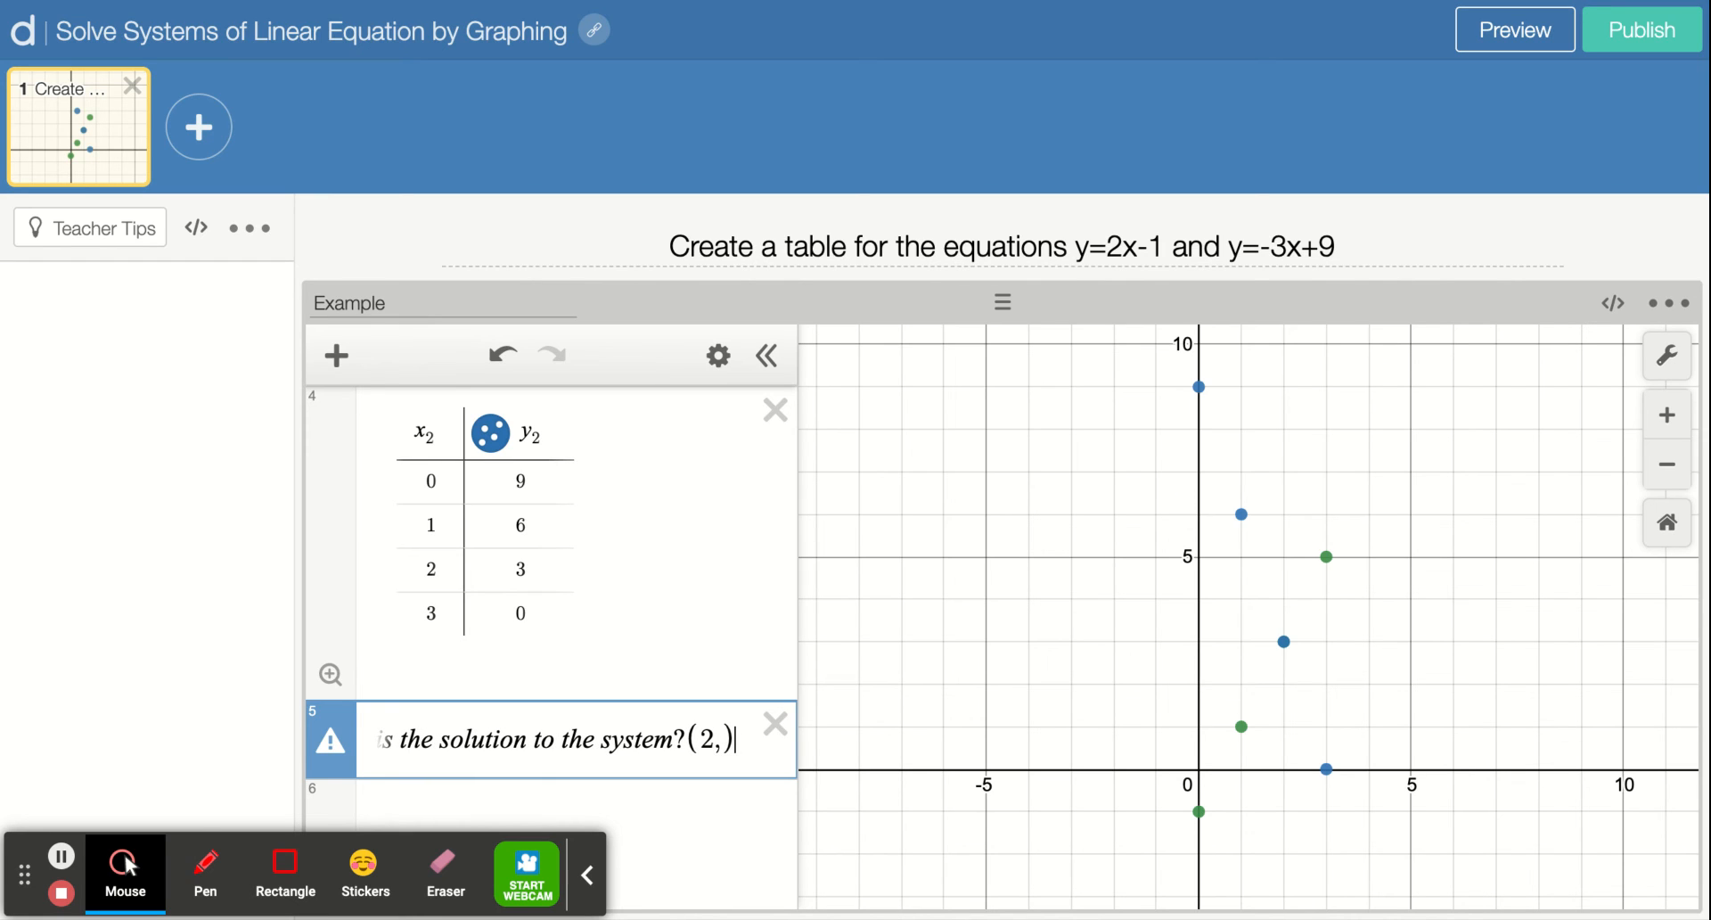
{"action": "type", "text": "3"}
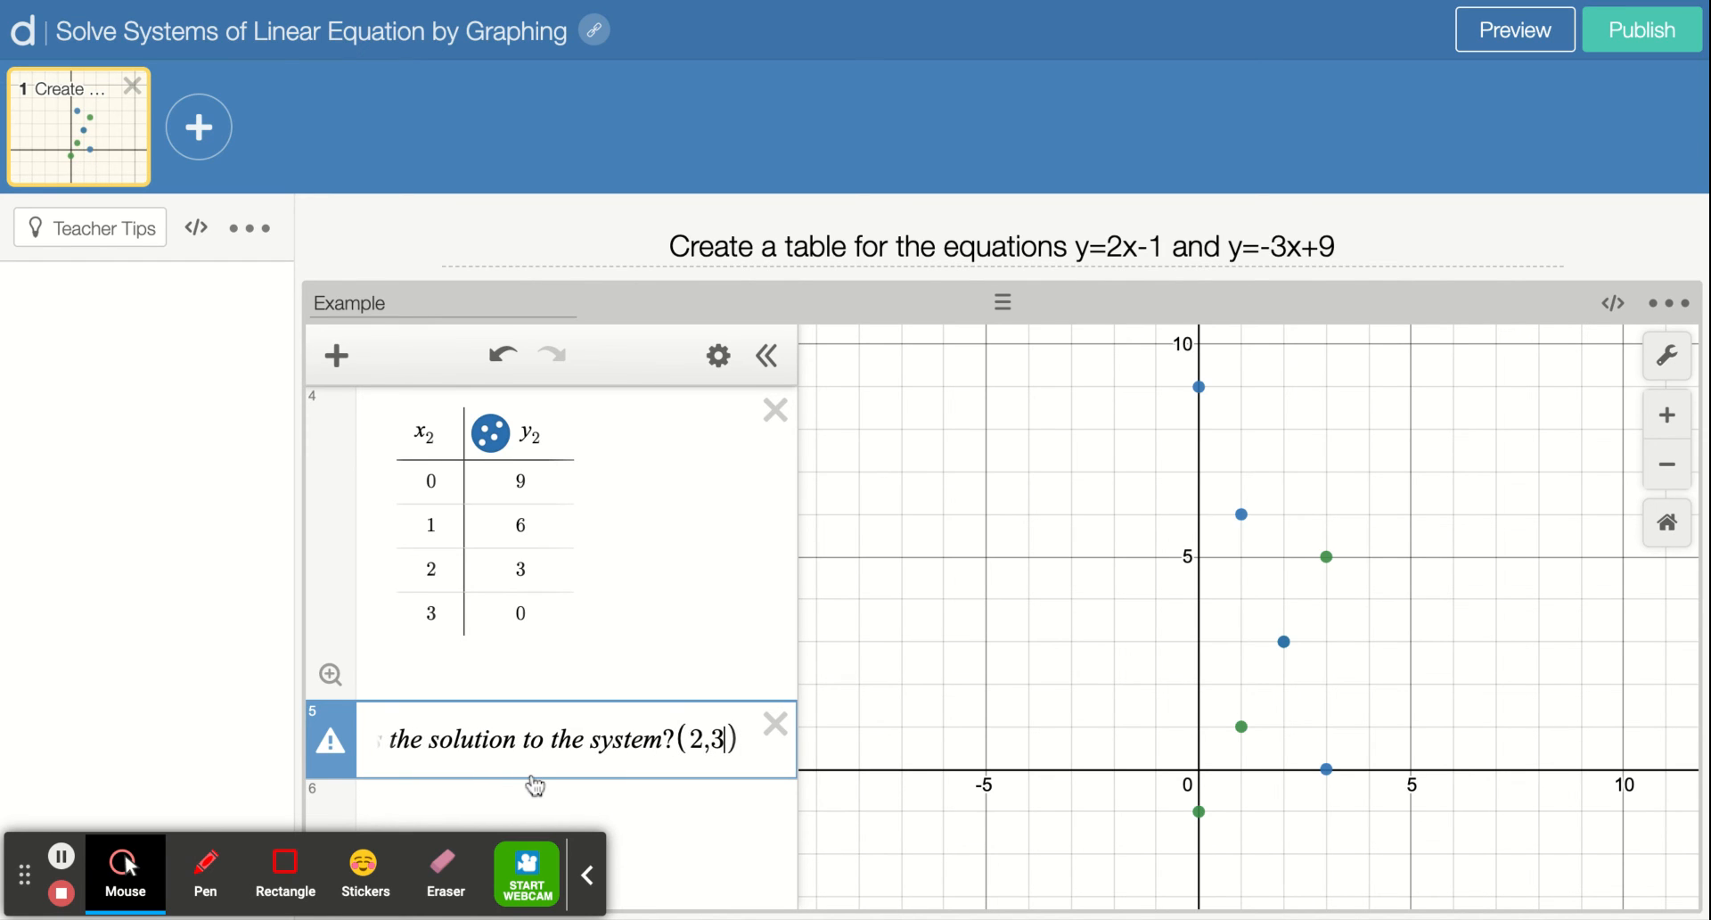
{"action": "key", "text": "Left"}
{"action": "key", "text": "Left"}
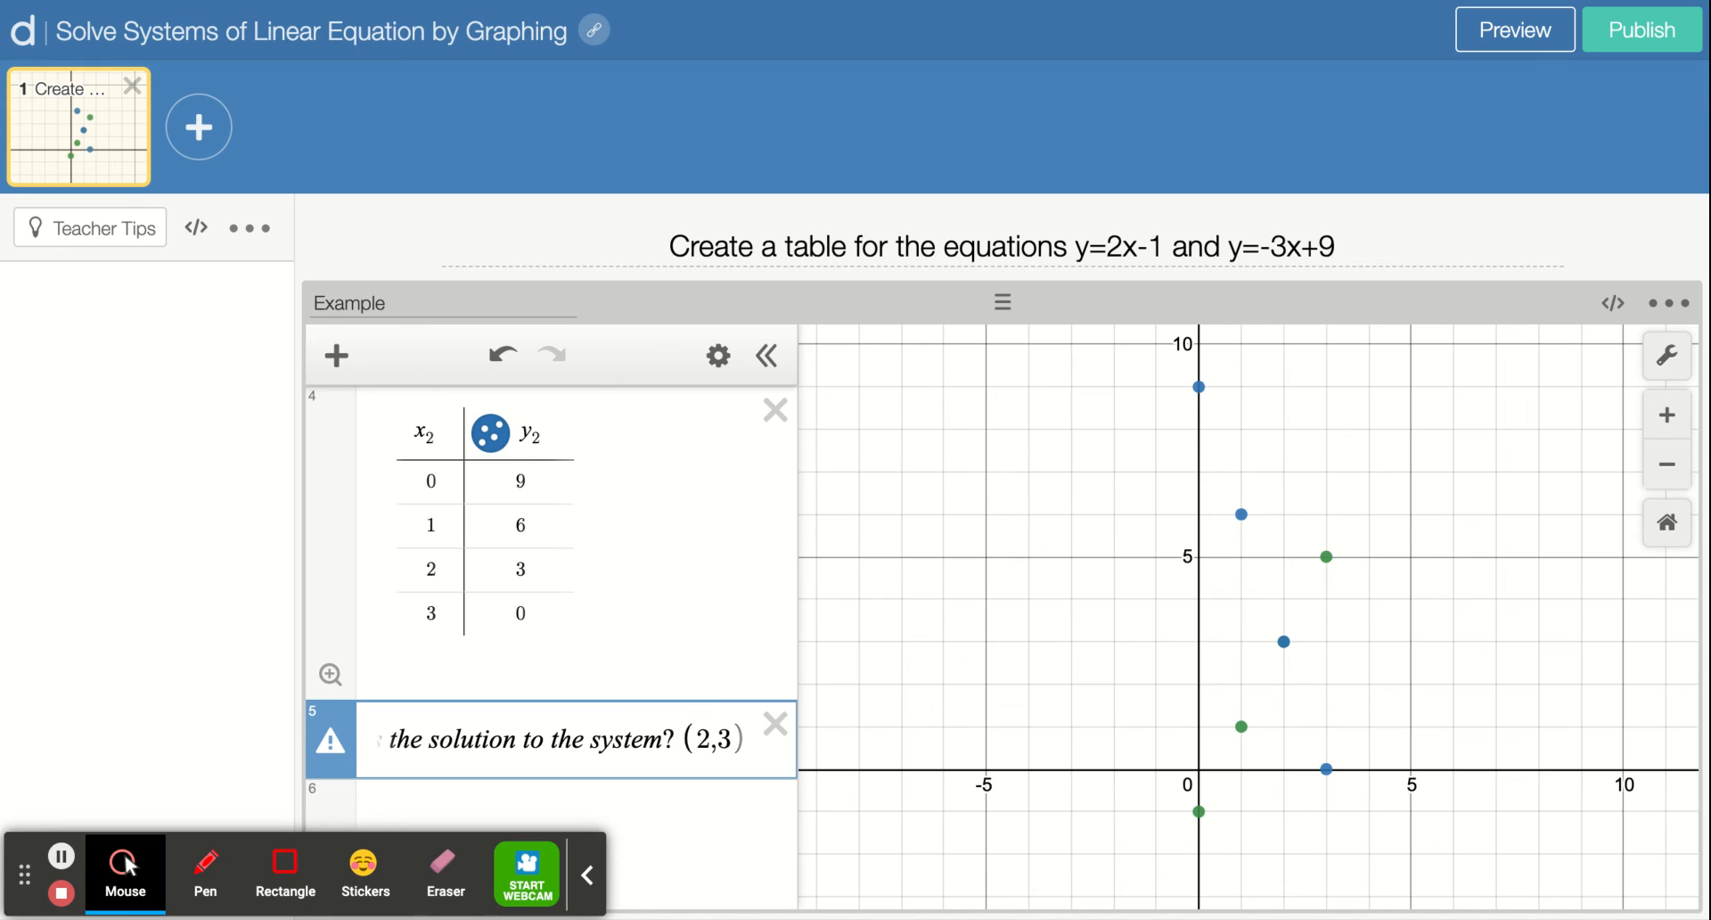
{"action": "left_click", "coordinate": [1283, 644]}
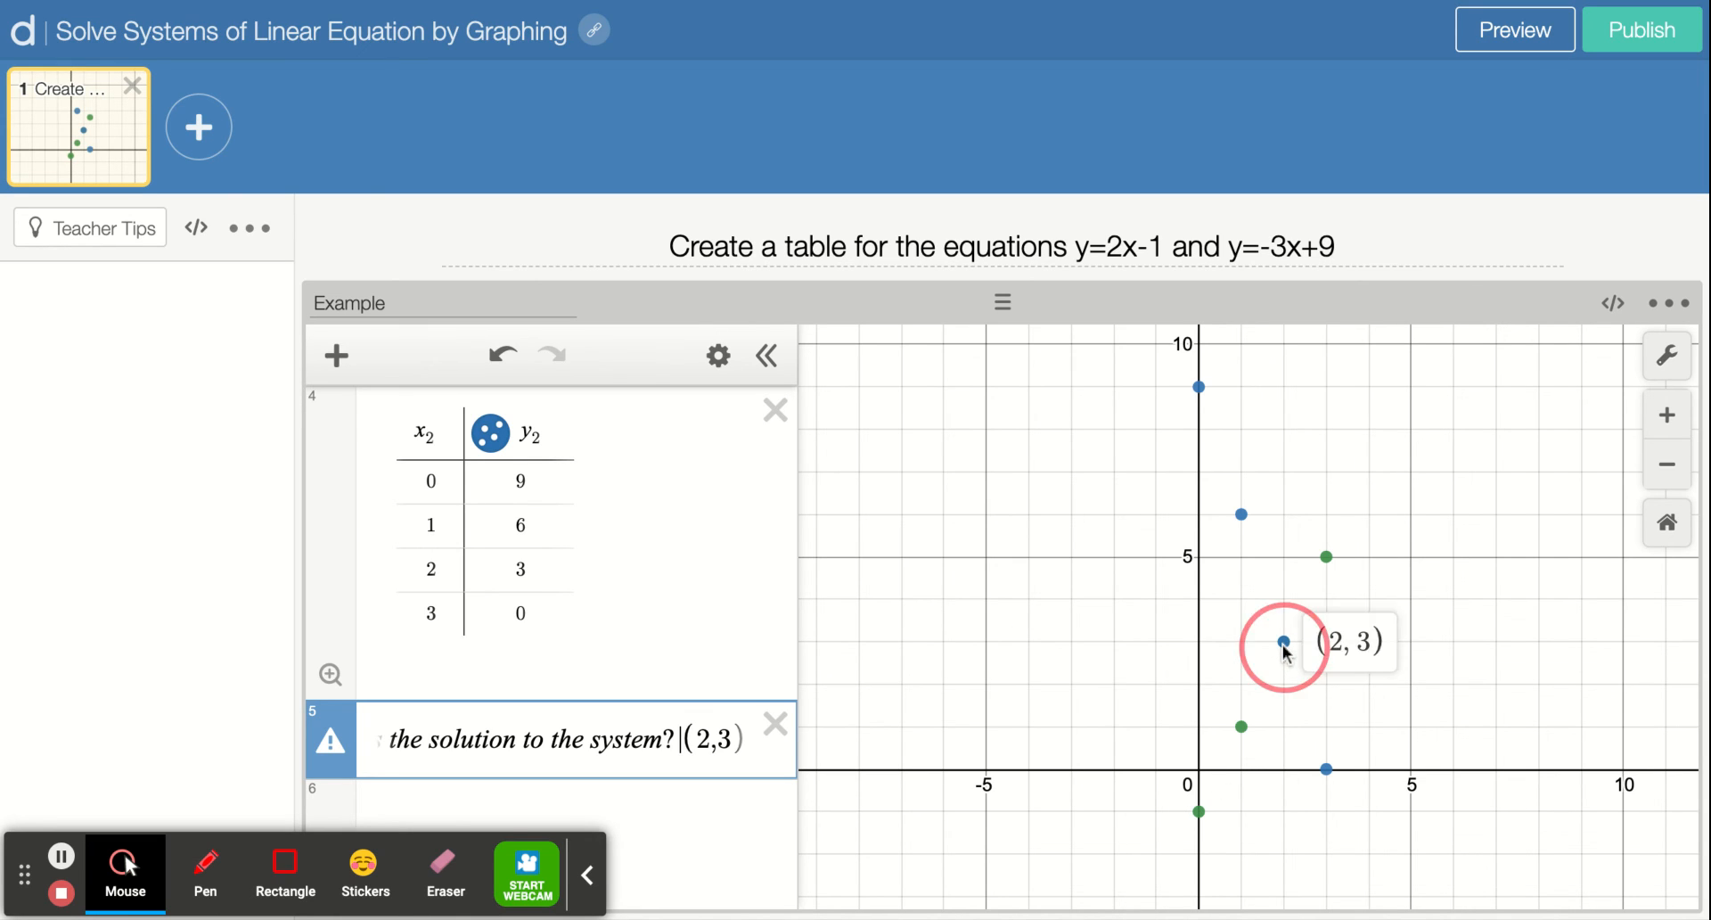
Graph the lines y=2x-1 and y=-3x+9 in two new rows below the solution question.
{"action": "scroll", "coordinate": [553, 530], "scroll_direction": "up", "scroll_amount": 5}
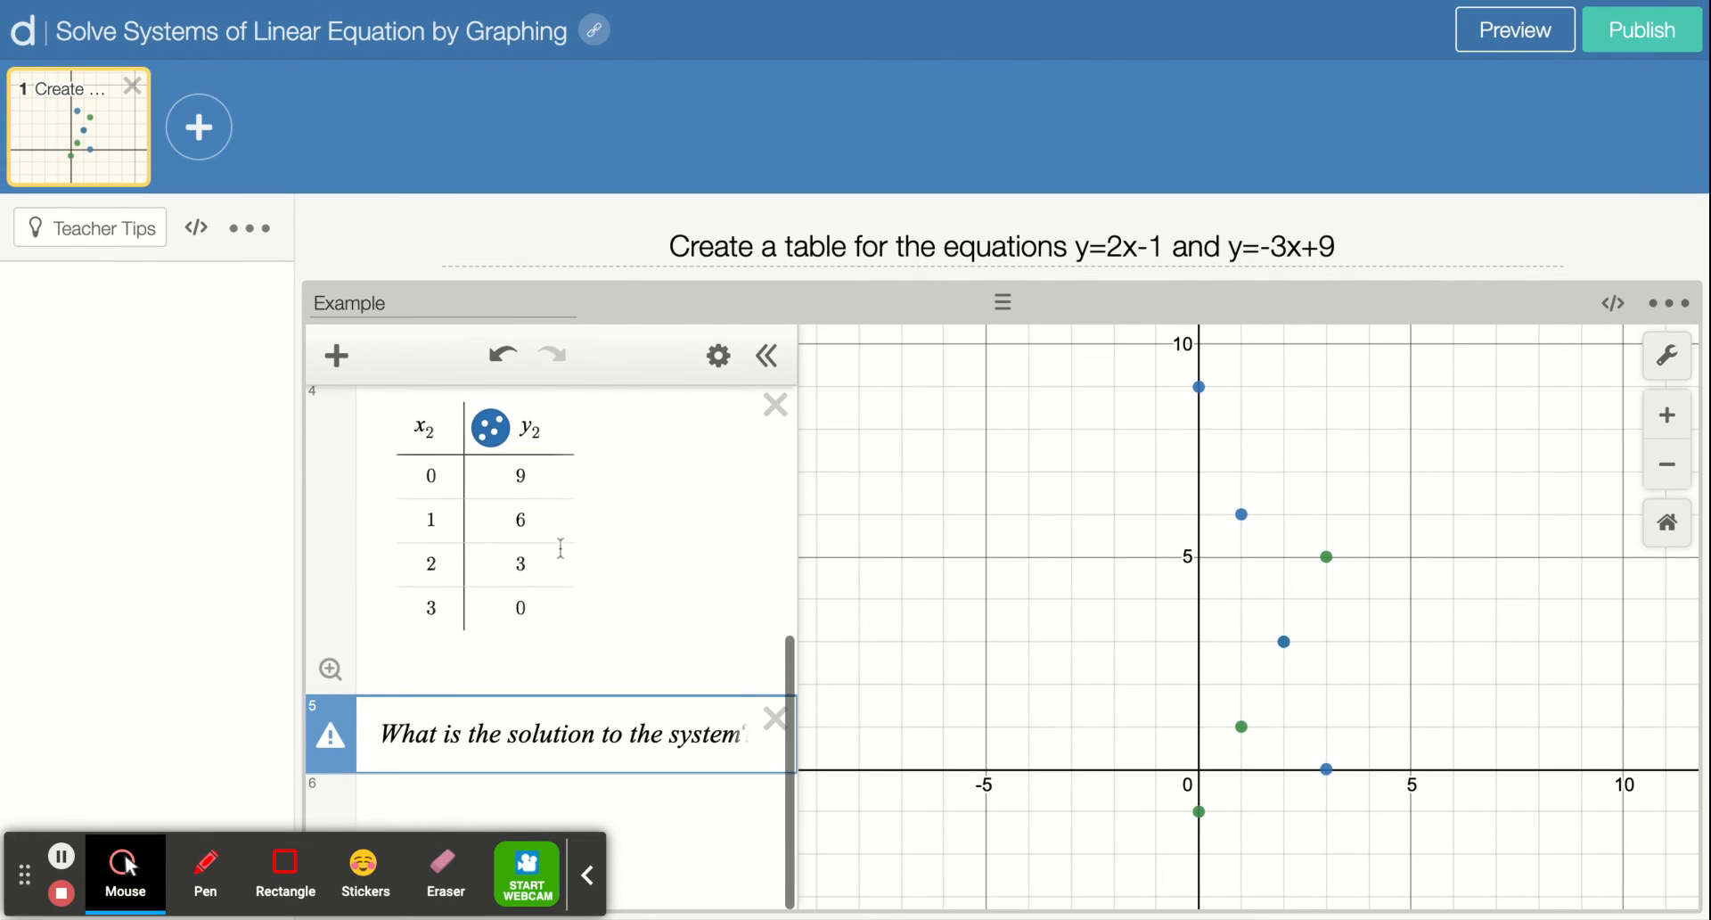
{"action": "left_click", "coordinate": [692, 811]}
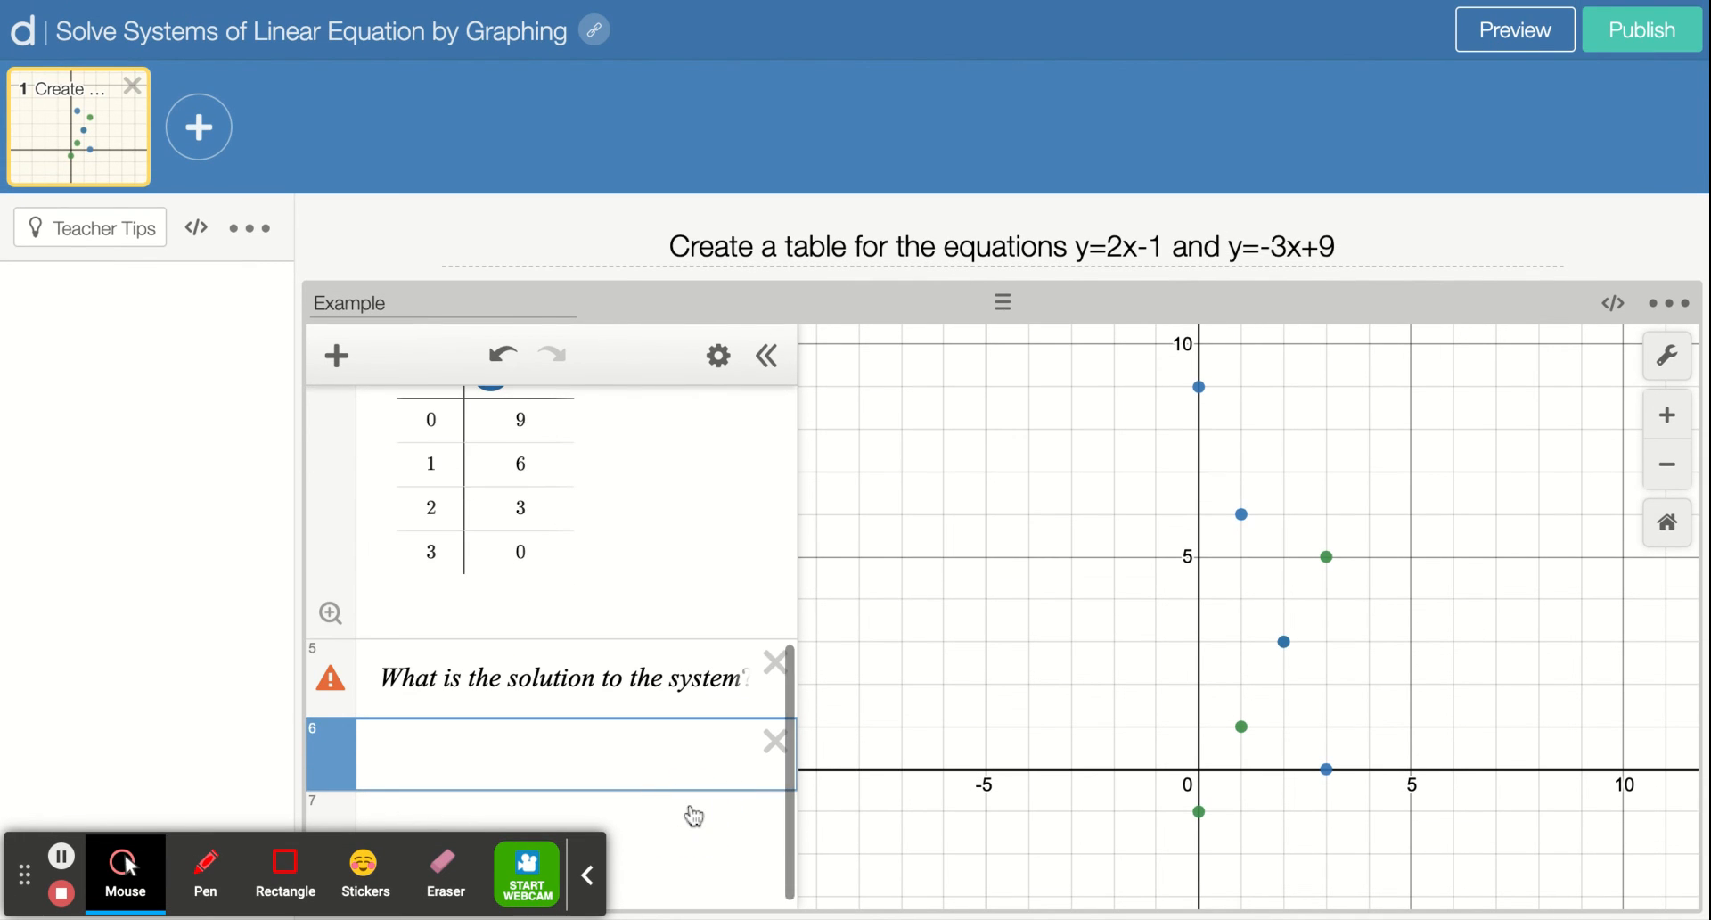
{"action": "type", "text": "y=2x-1"}
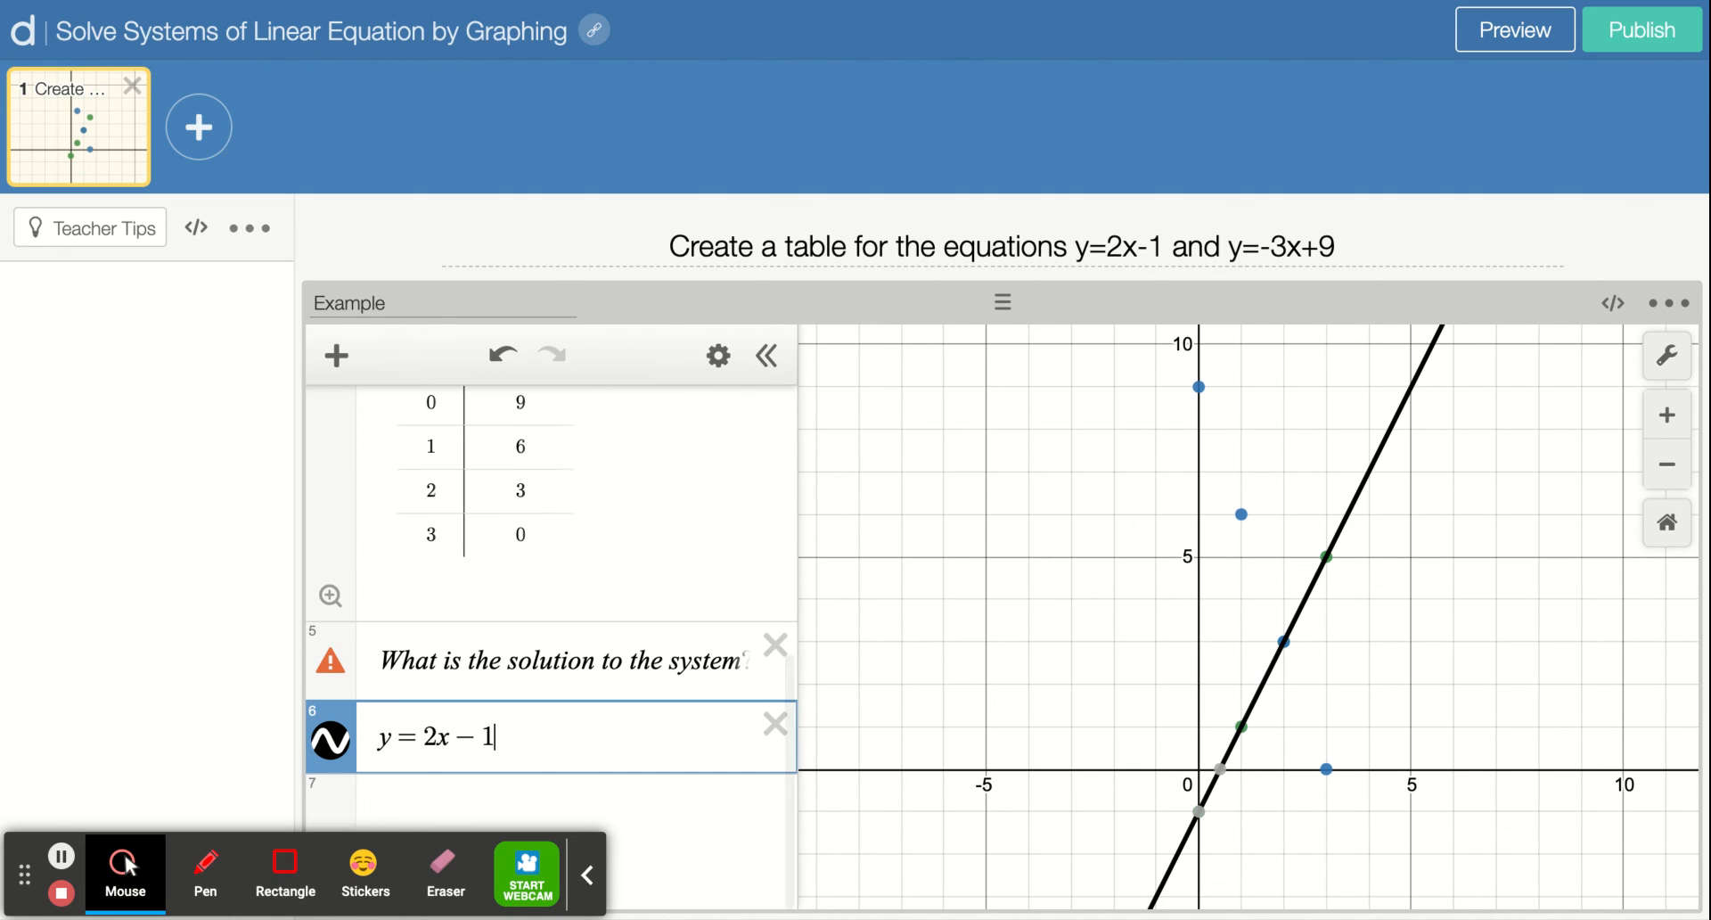
{"action": "left_click", "coordinate": [608, 792]}
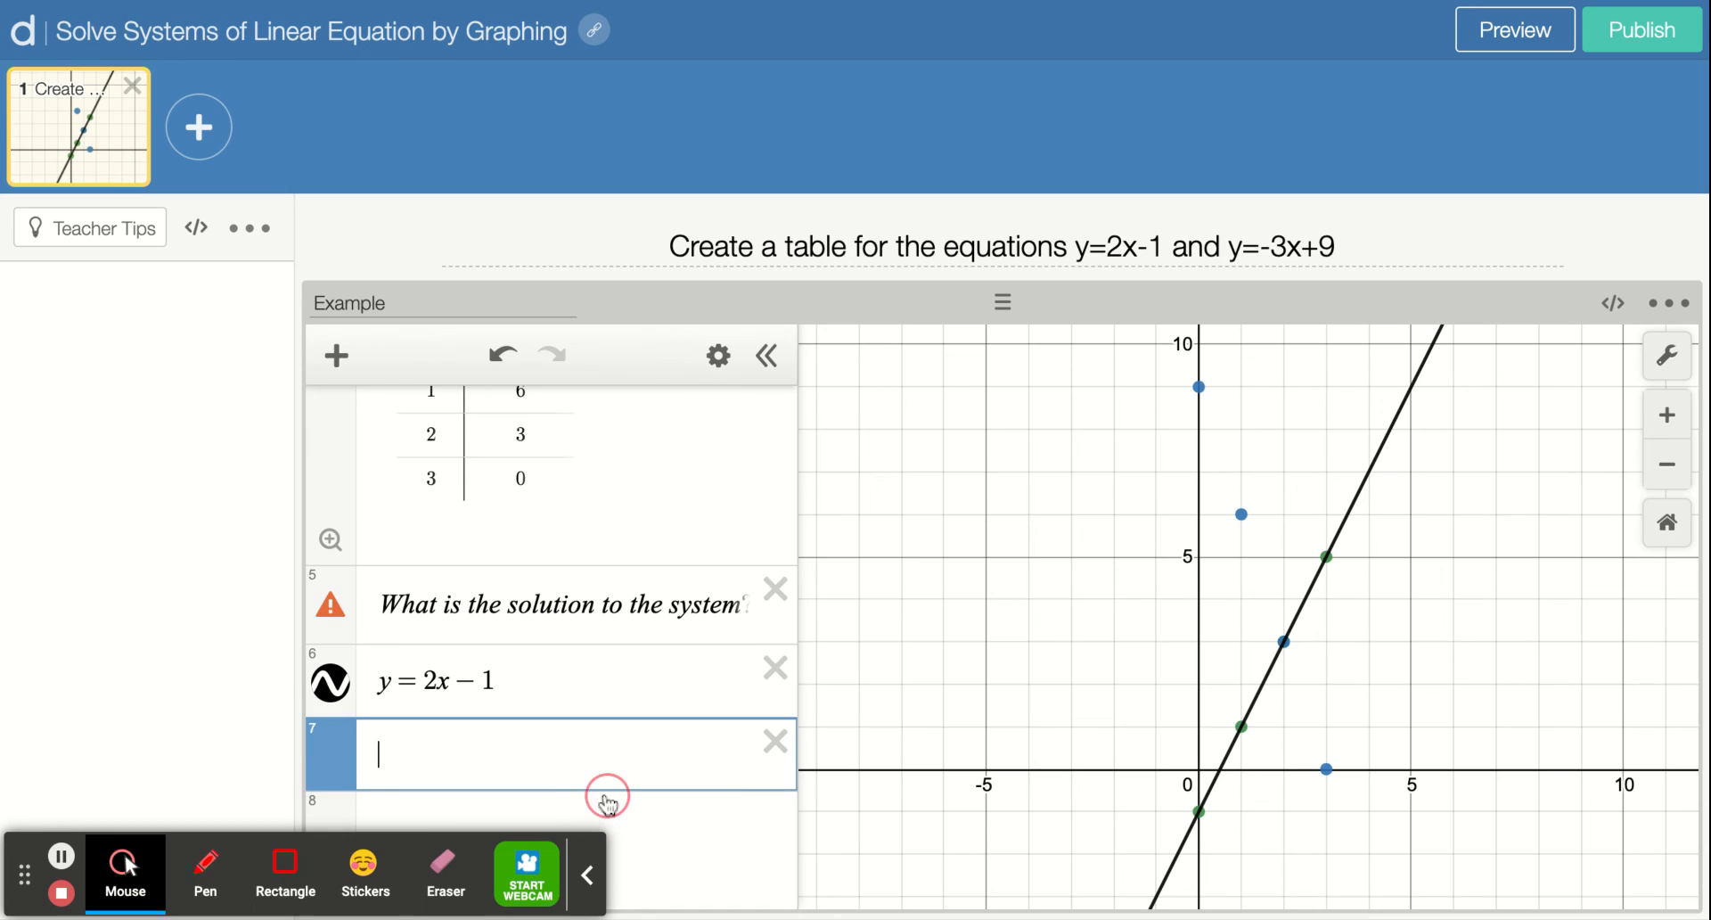
{"action": "type", "text": "y=-3"}
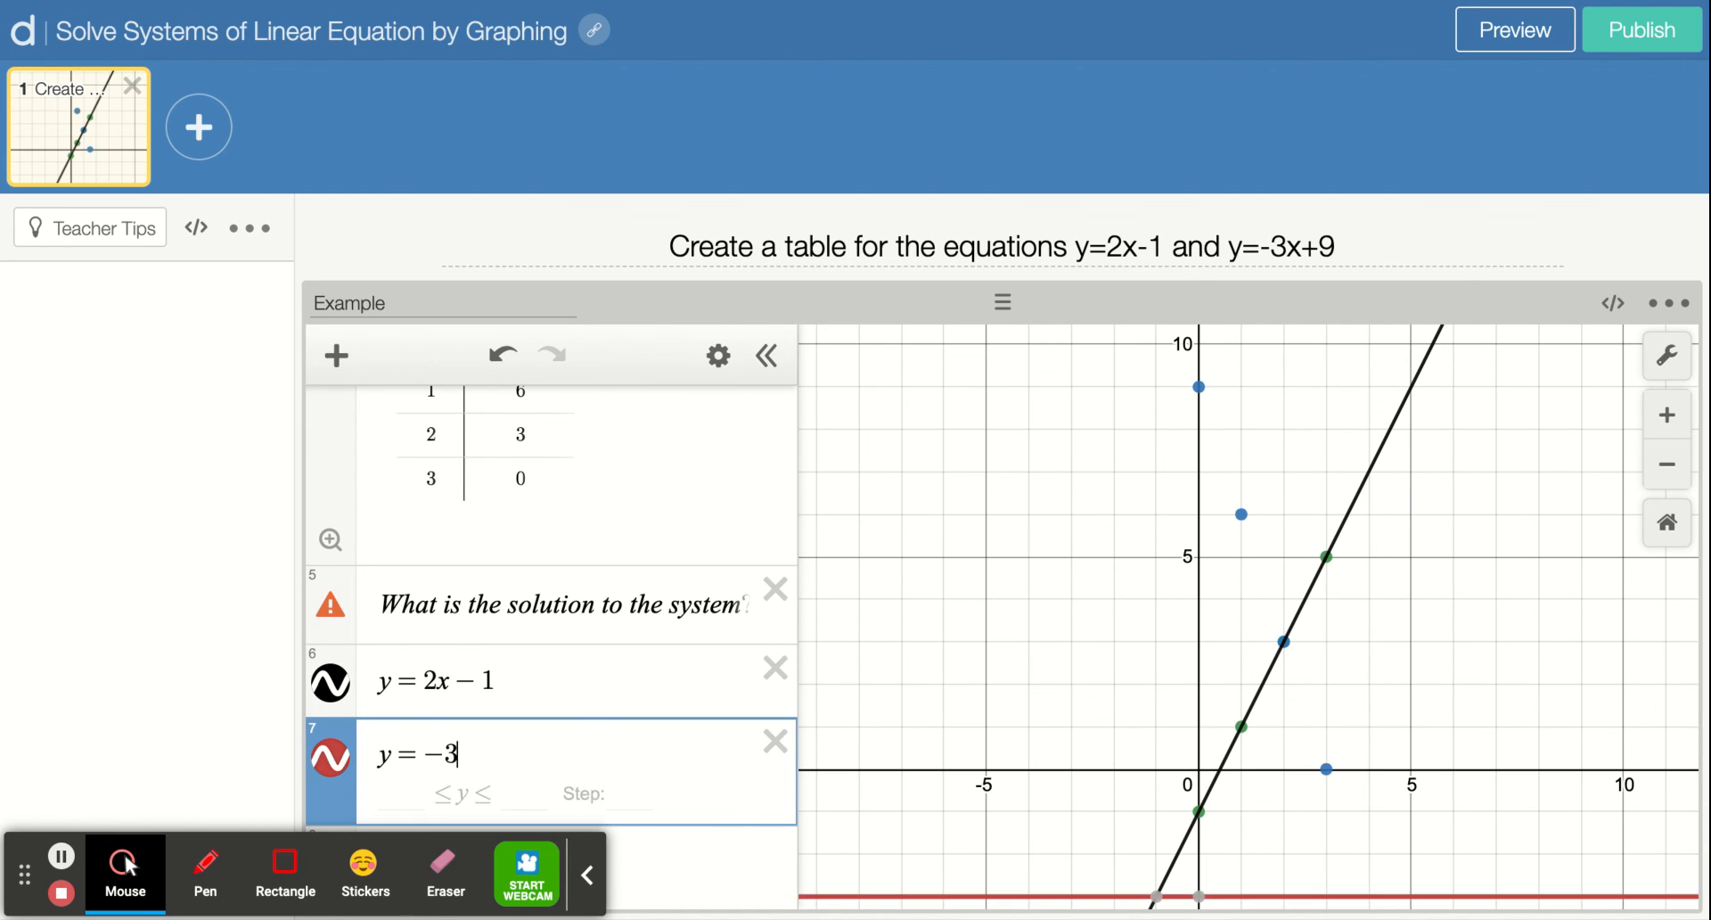
{"action": "type", "text": "x+9"}
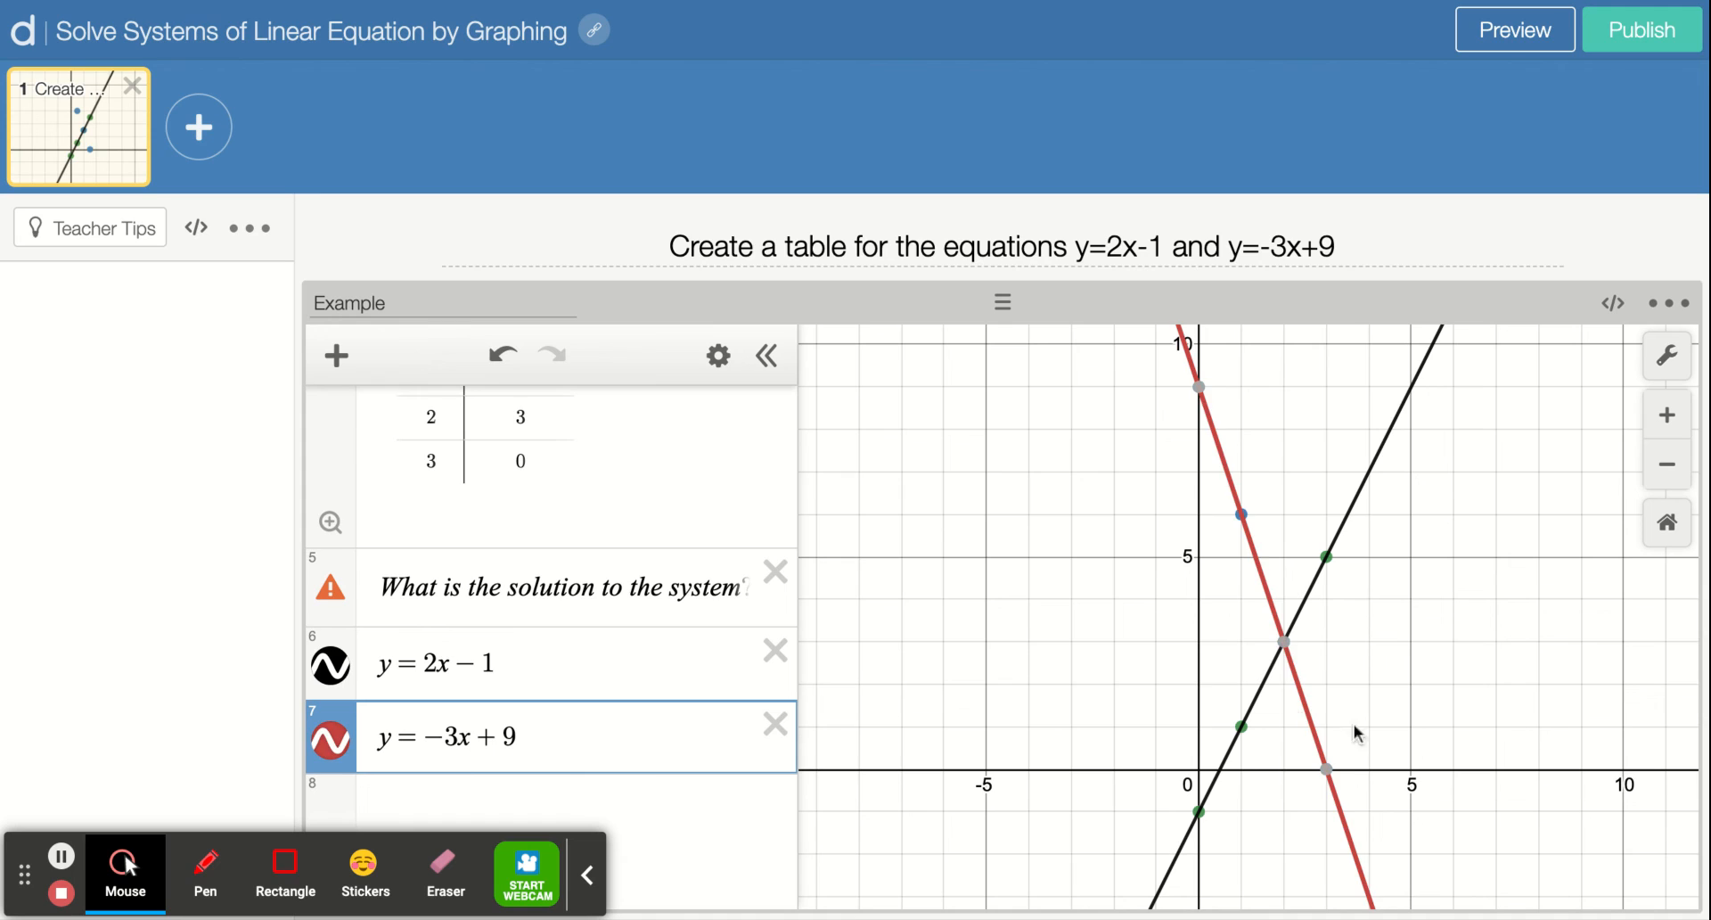
Show the coordinates where the two lines intersect, then review the y=2x-1 table and a wider view of both lines.
{"action": "left_click", "coordinate": [1283, 642]}
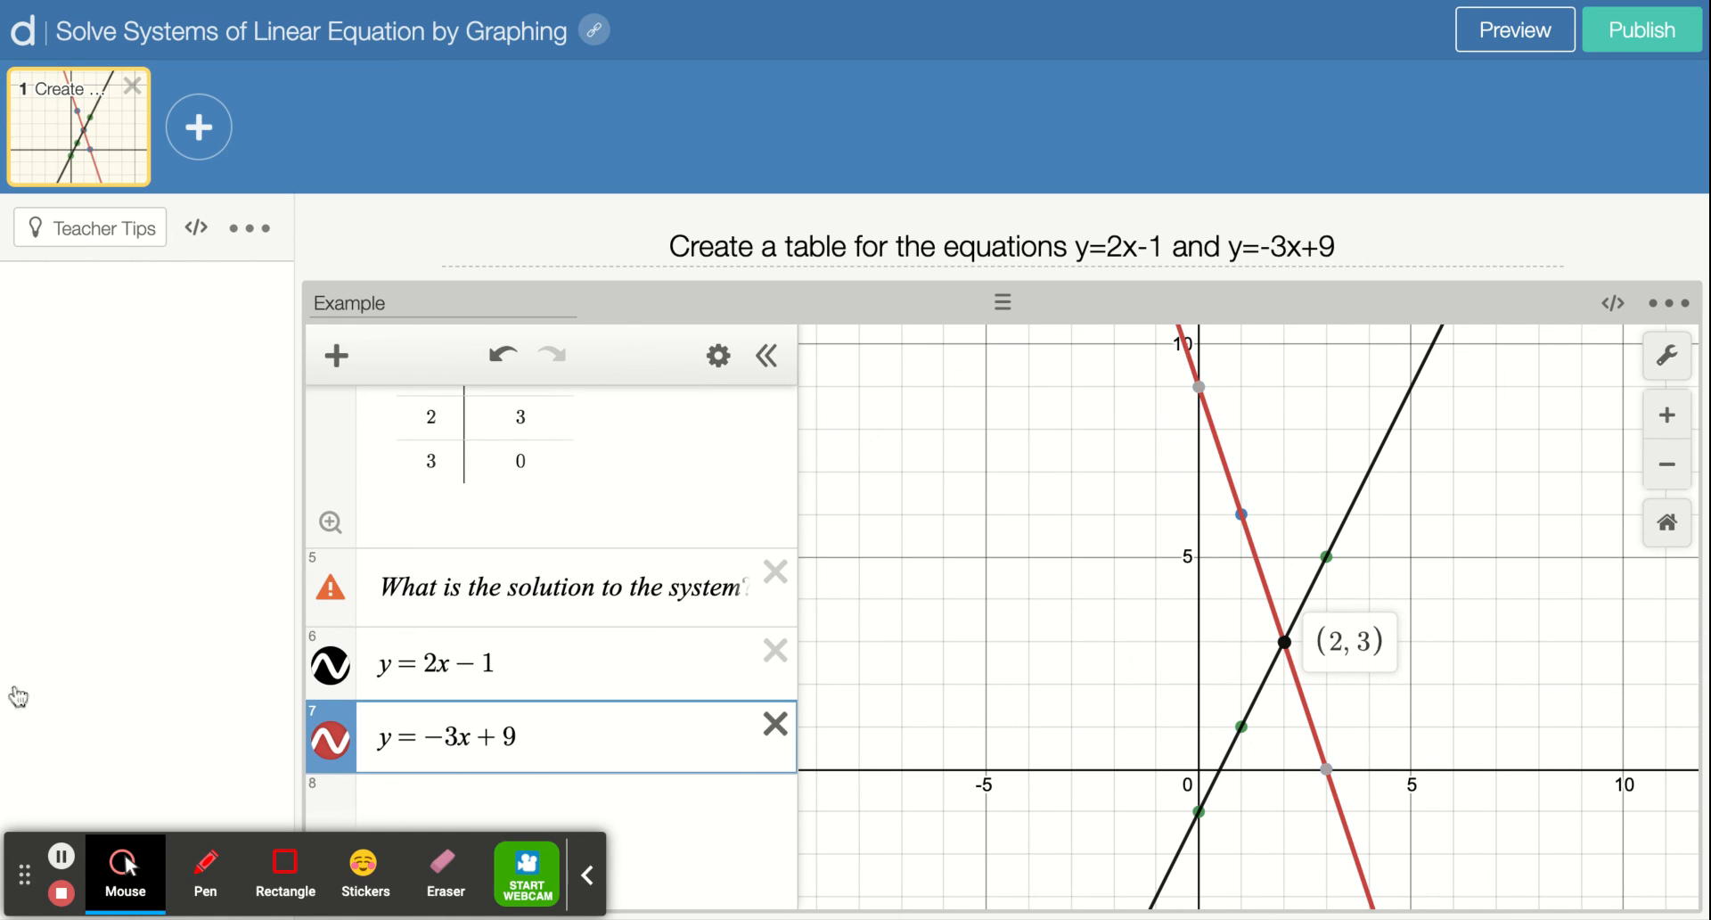
{"action": "scroll", "coordinate": [473, 535], "scroll_direction": "up", "scroll_amount": 7}
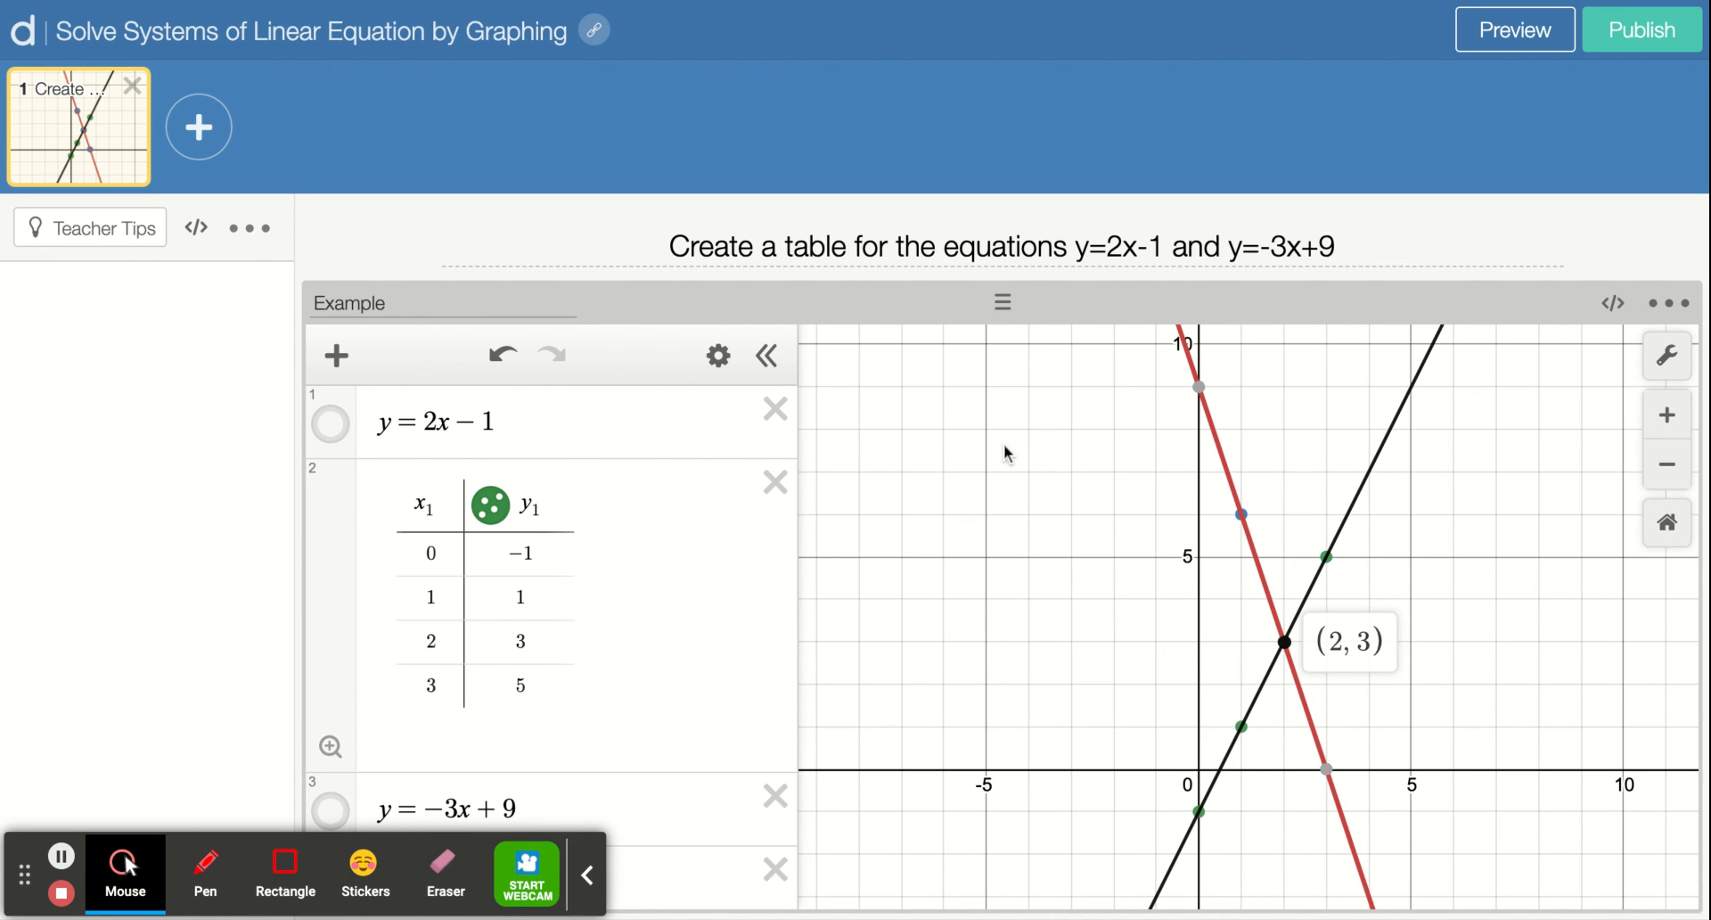
{"action": "scroll", "coordinate": [1005, 451], "scroll_direction": "down", "scroll_amount": 3}
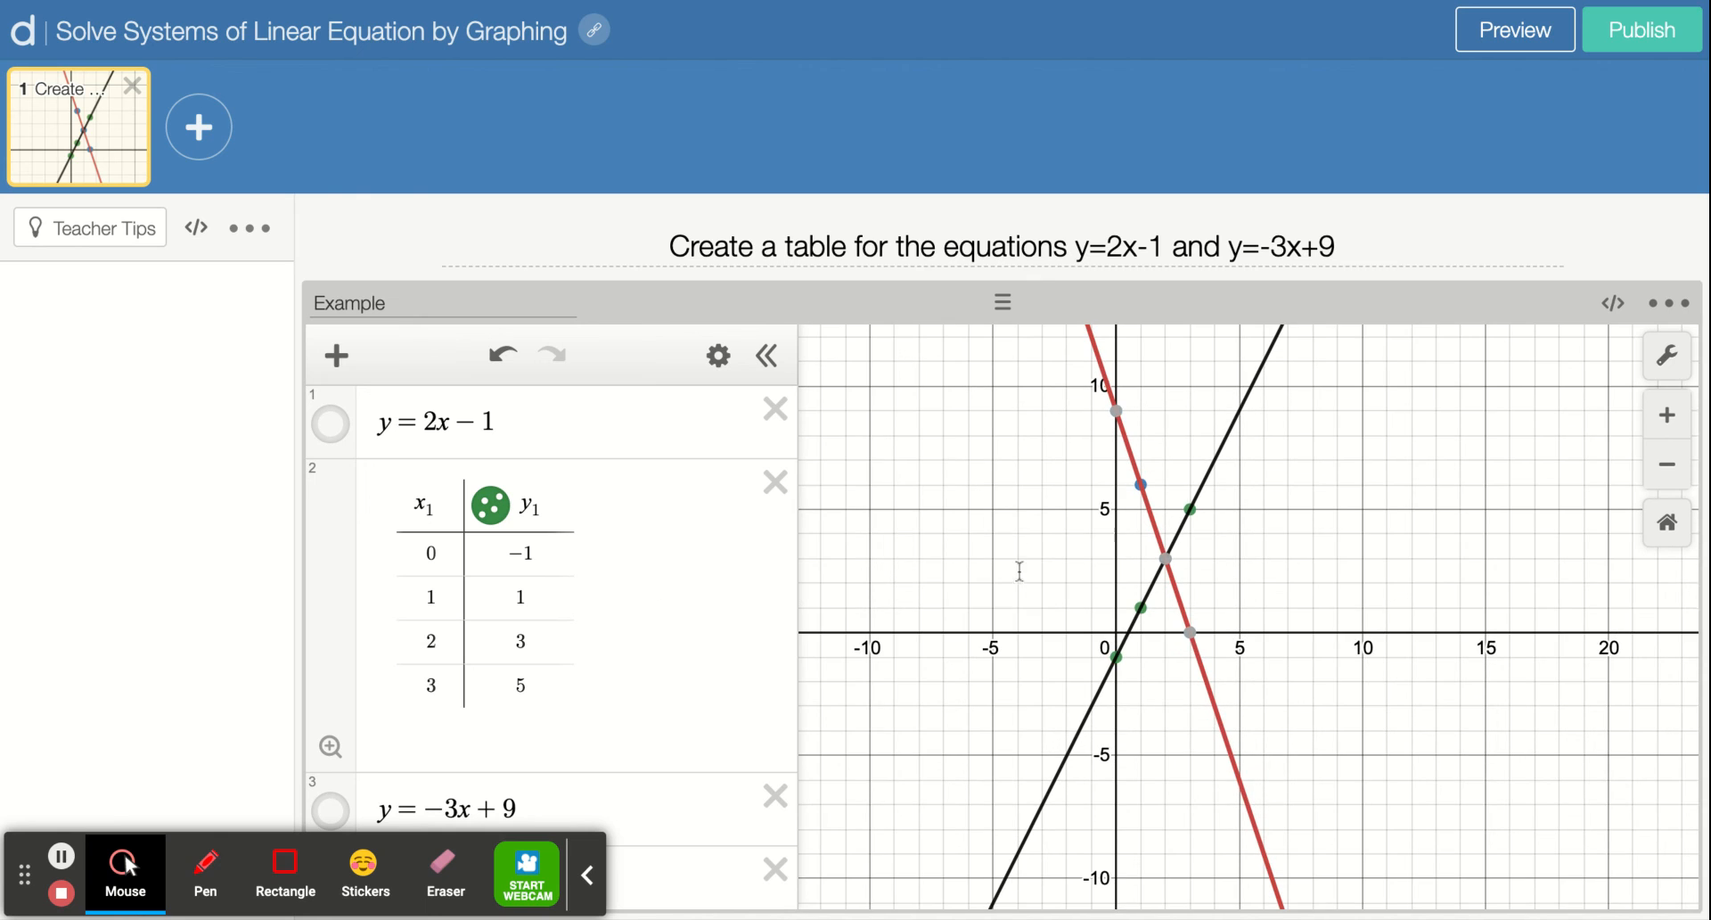
{"action": "scroll", "coordinate": [1021, 556], "scroll_direction": "down", "scroll_amount": 3}
{"action": "scroll", "coordinate": [1024, 557], "scroll_direction": "up", "scroll_amount": 1}
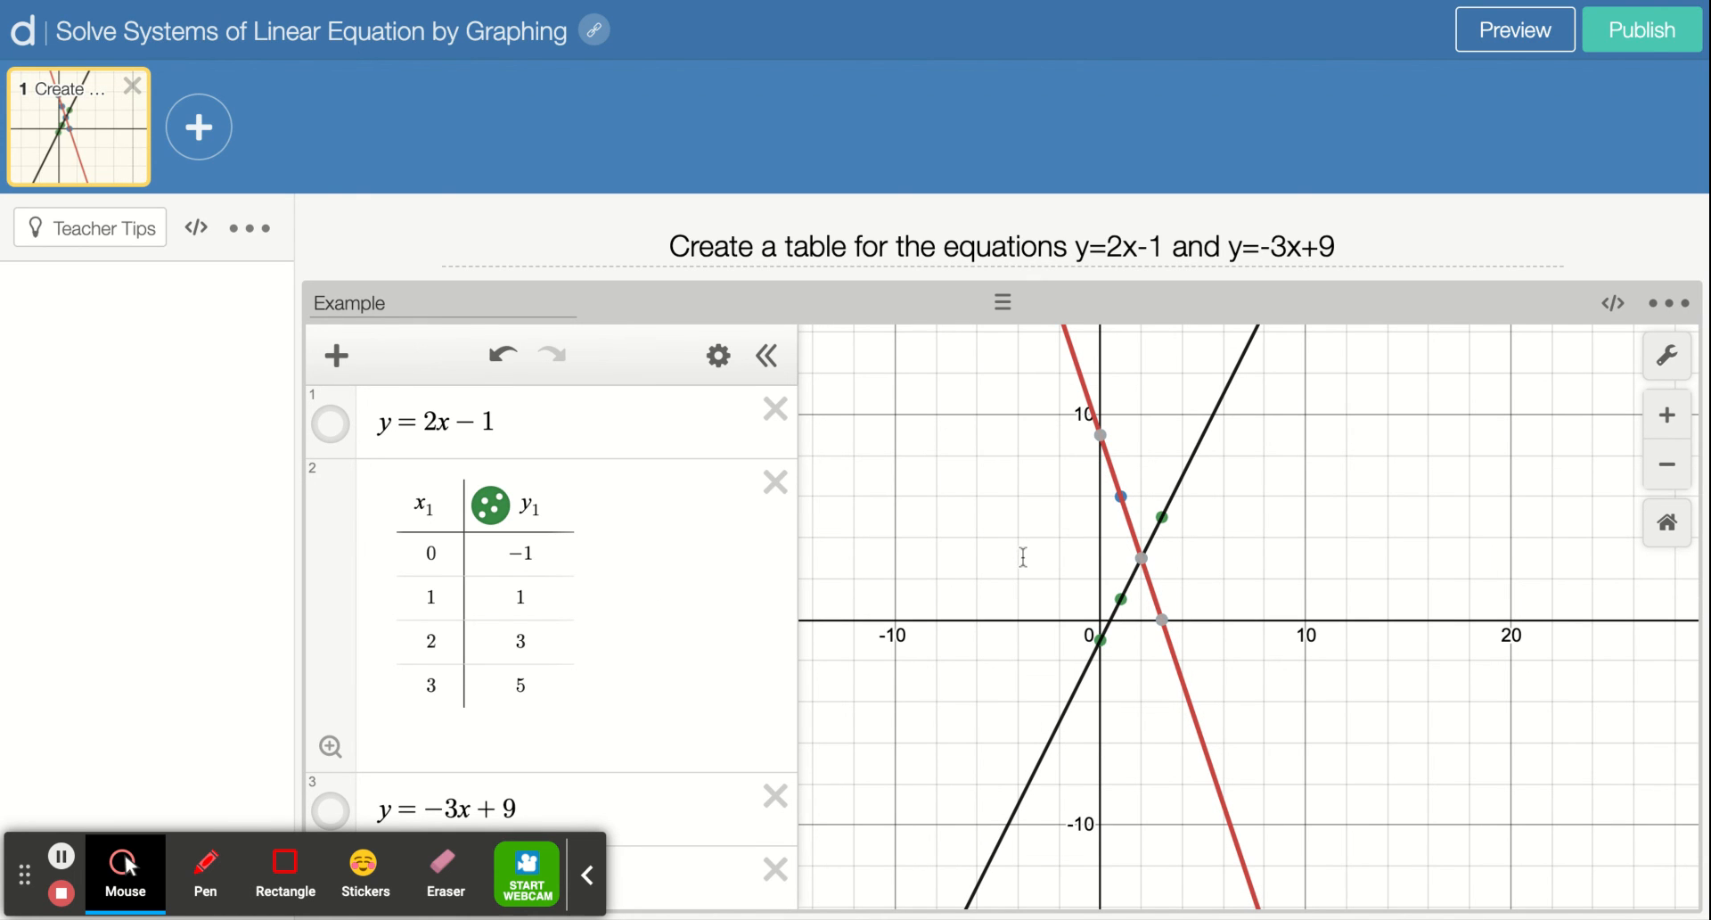